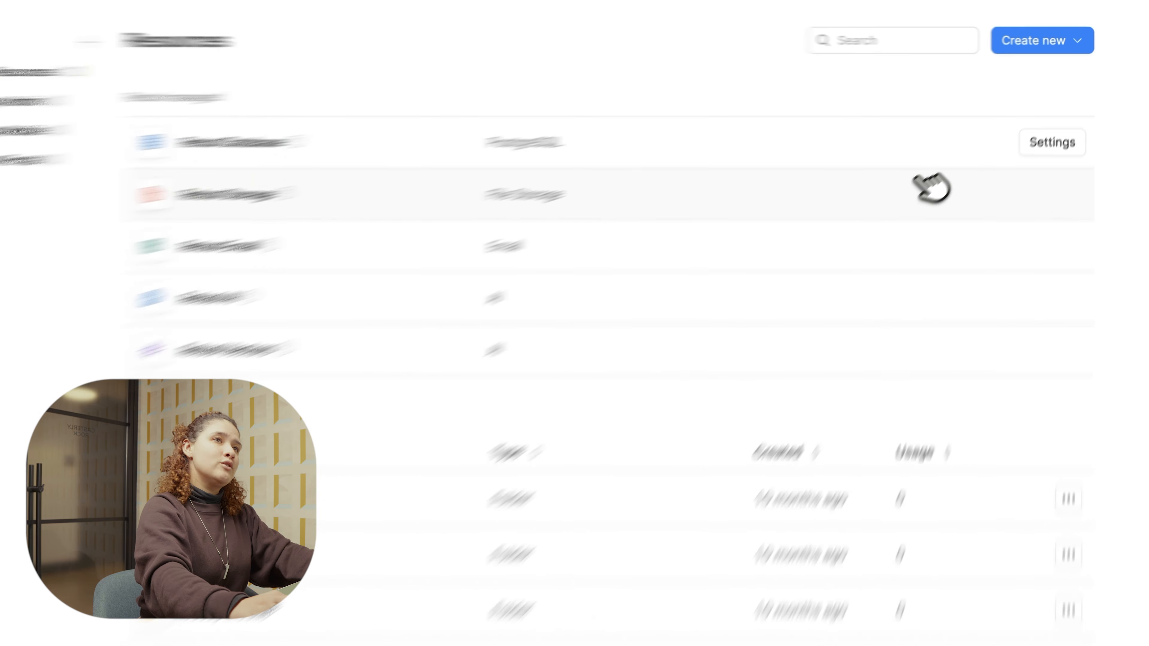
# Start creating a new resource and choose Databricks SQL as its type, searching the resource types for "datab".
pyautogui.click(1049, 44)
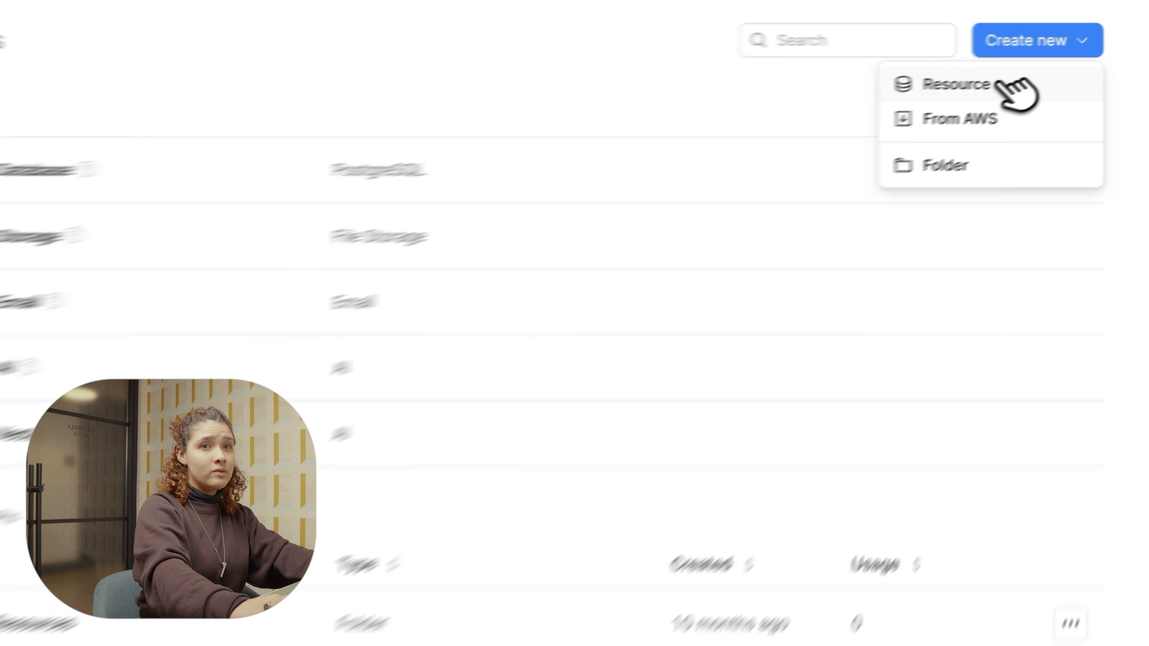
pyautogui.click(1009, 86)
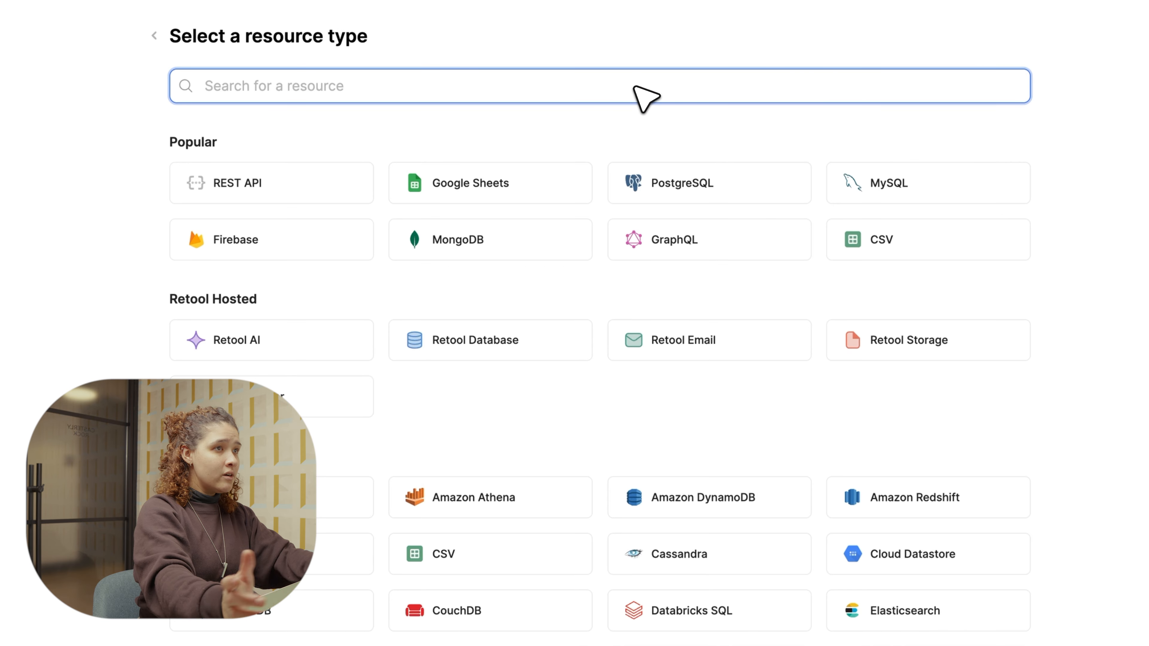
pyautogui.write('datab')
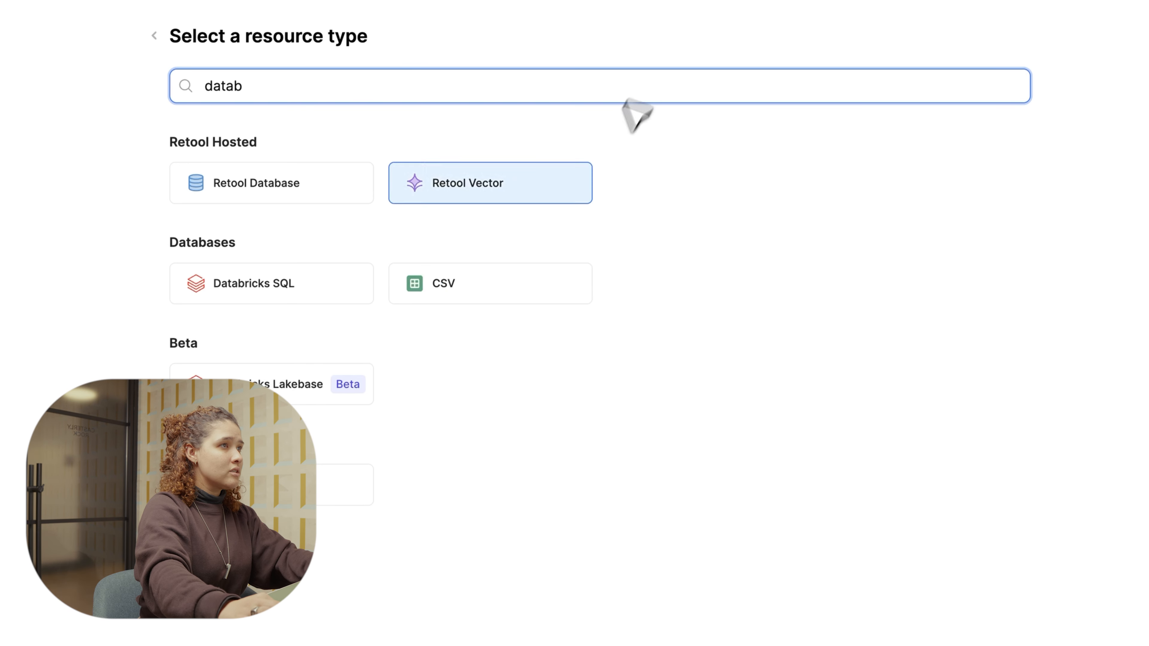
pyautogui.click(308, 295)
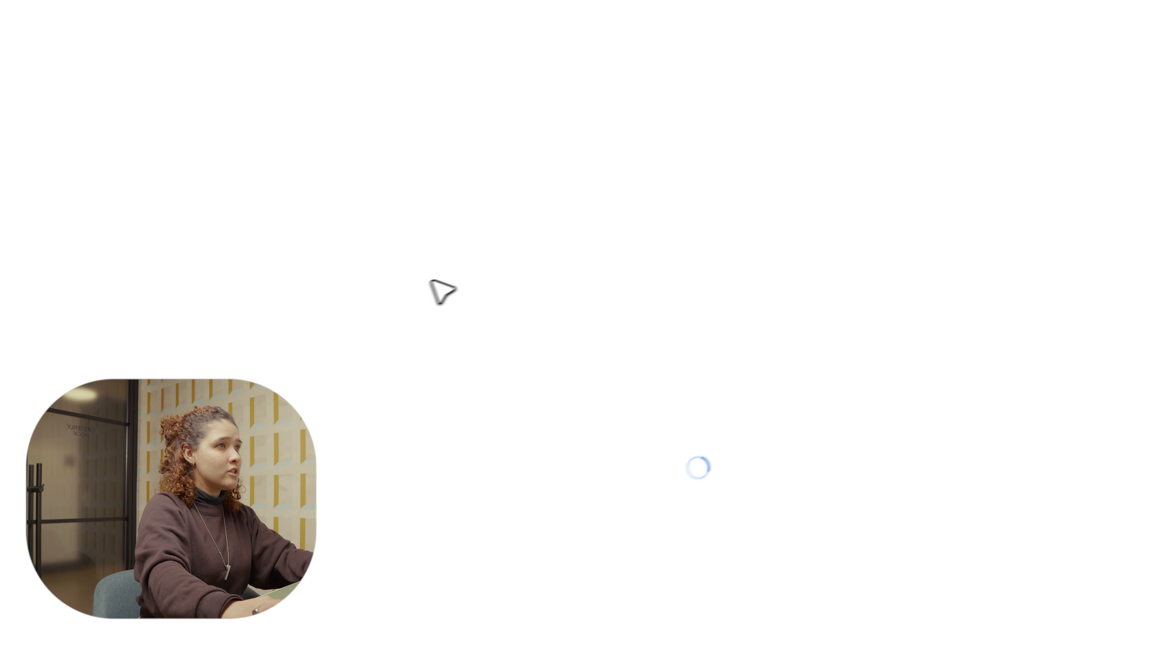
# Name the resource "Databricks Analytics Warehouse" and describe it as "Financial analytics and anomaly detection data warehouse".
pyautogui.click(483, 157)
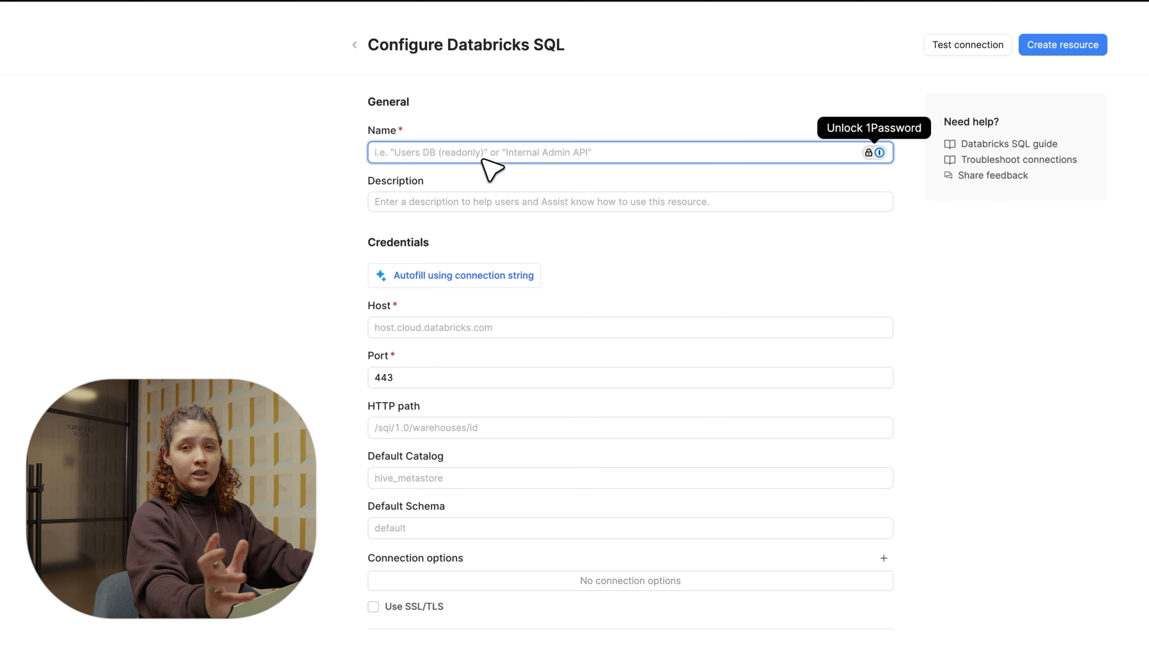
pyautogui.write('Databricks Analytics Wareh')
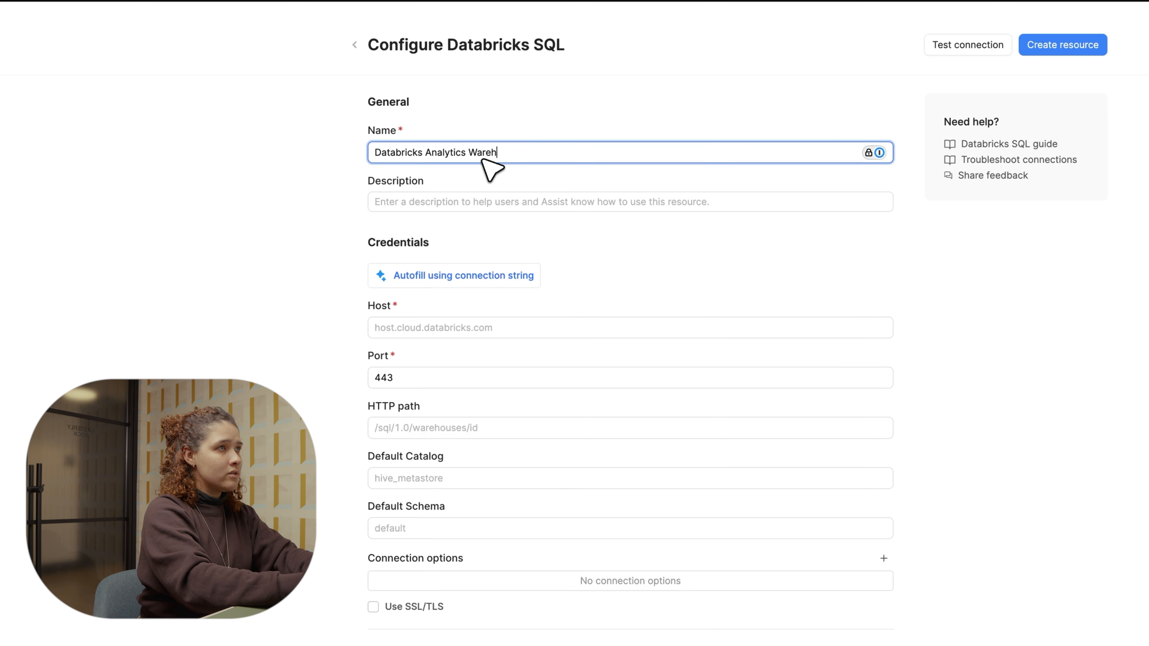
pyautogui.write('use')
pyautogui.click(474, 204)
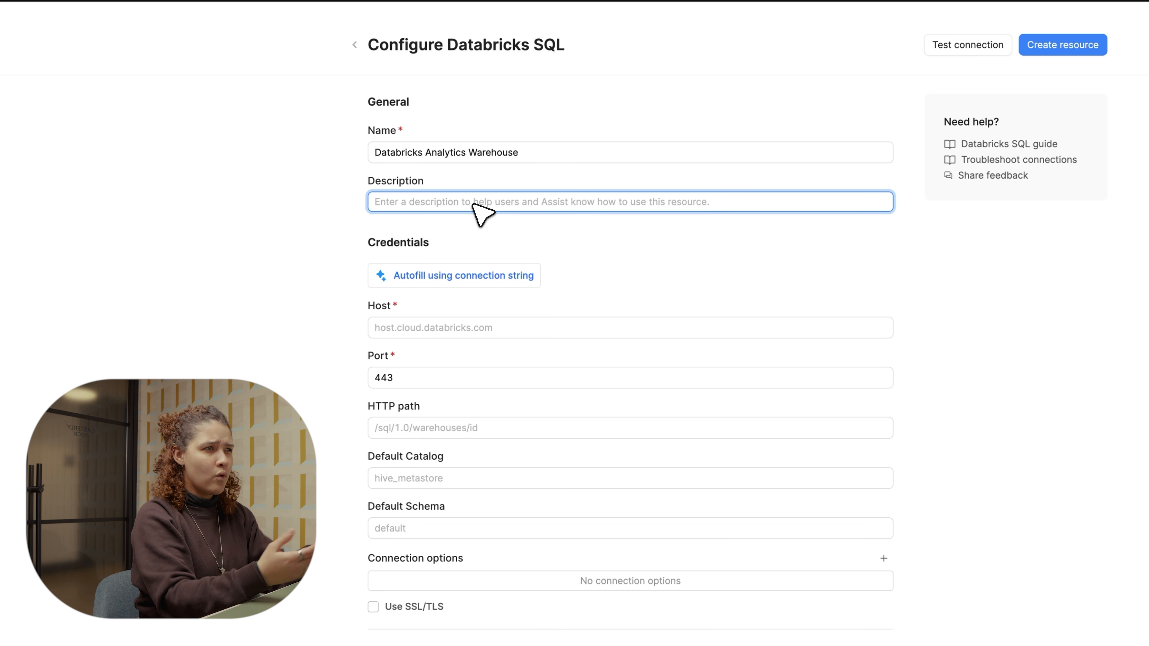
pyautogui.write('Fin')
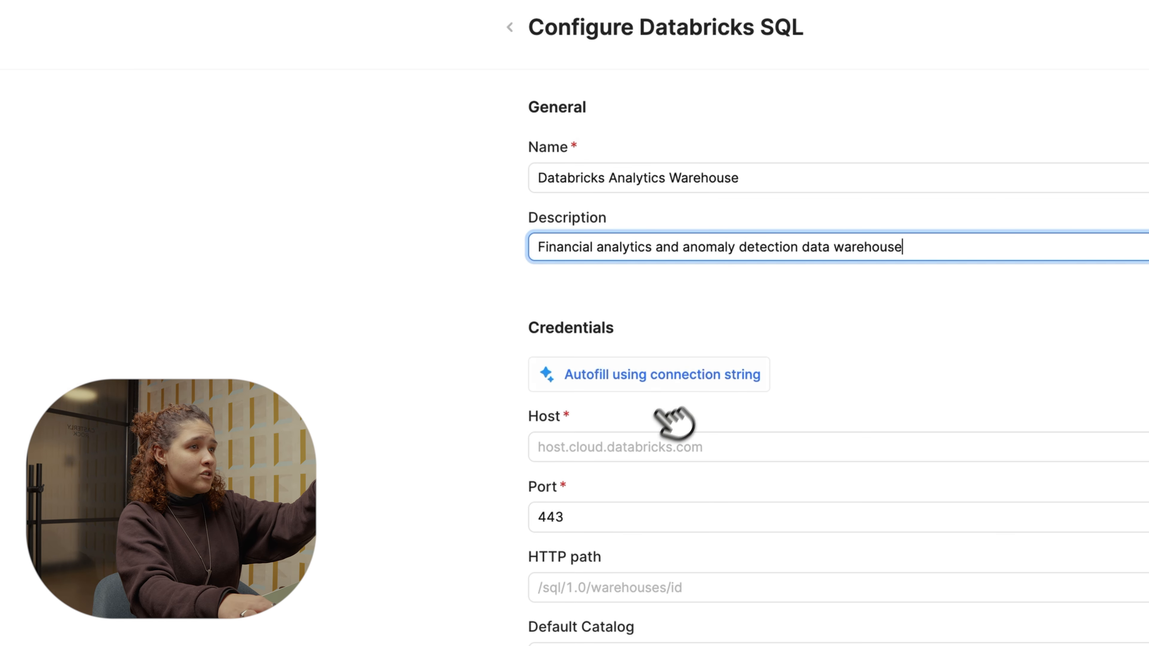
pyautogui.click(674, 382)
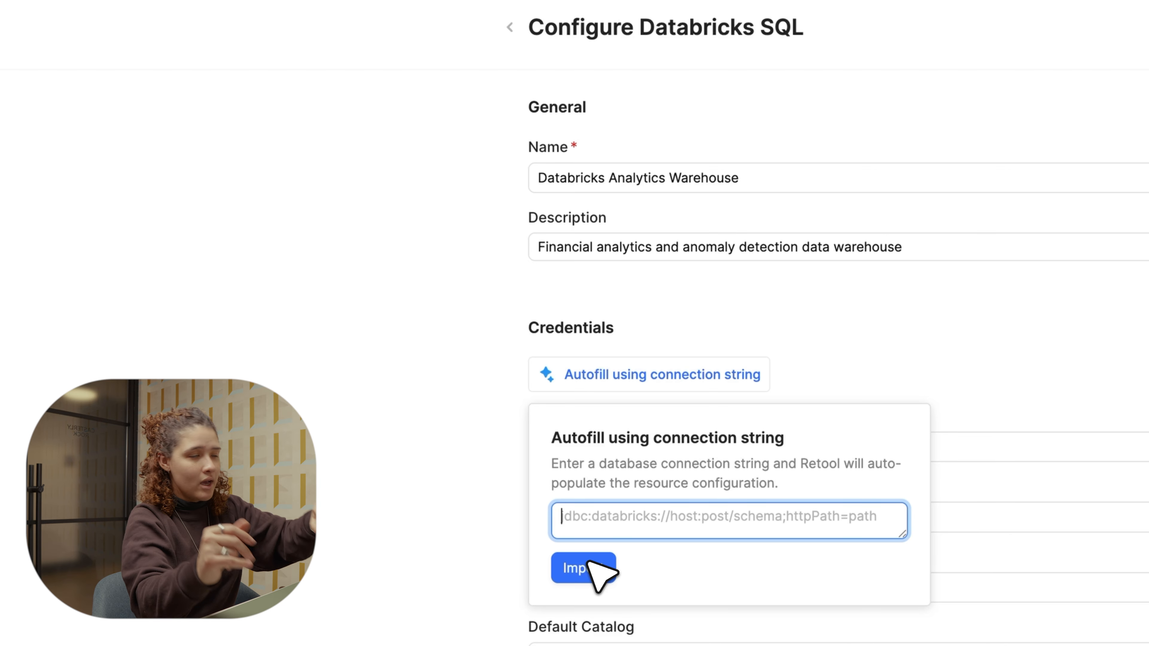
pyautogui.click(452, 564)
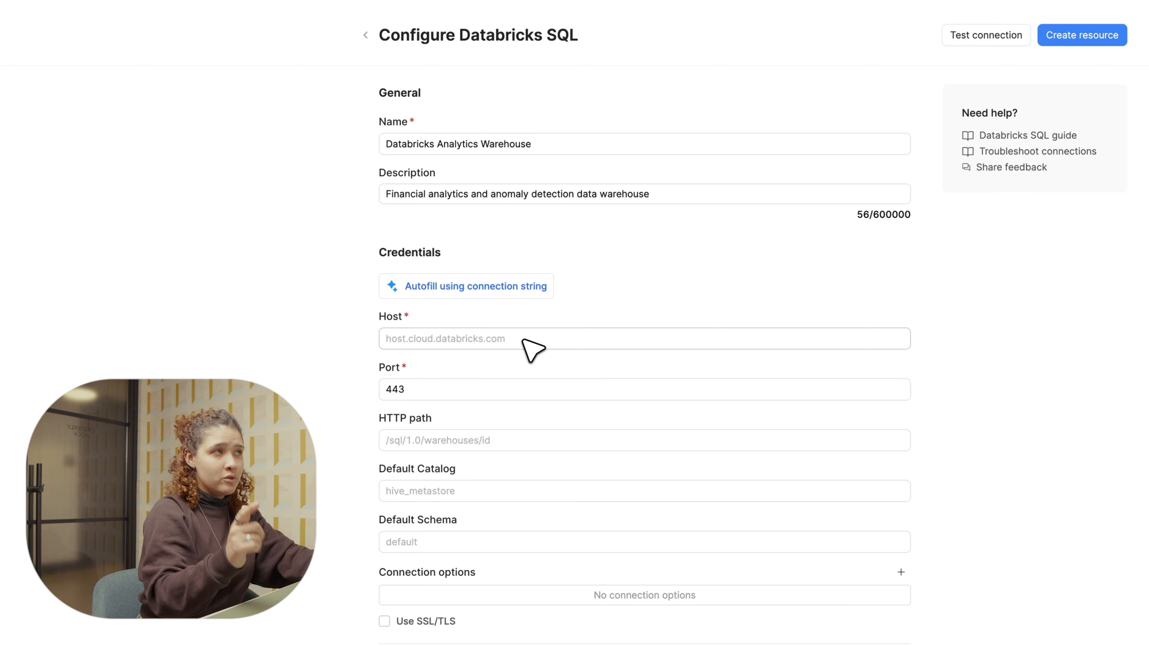
pyautogui.click(118, 4)
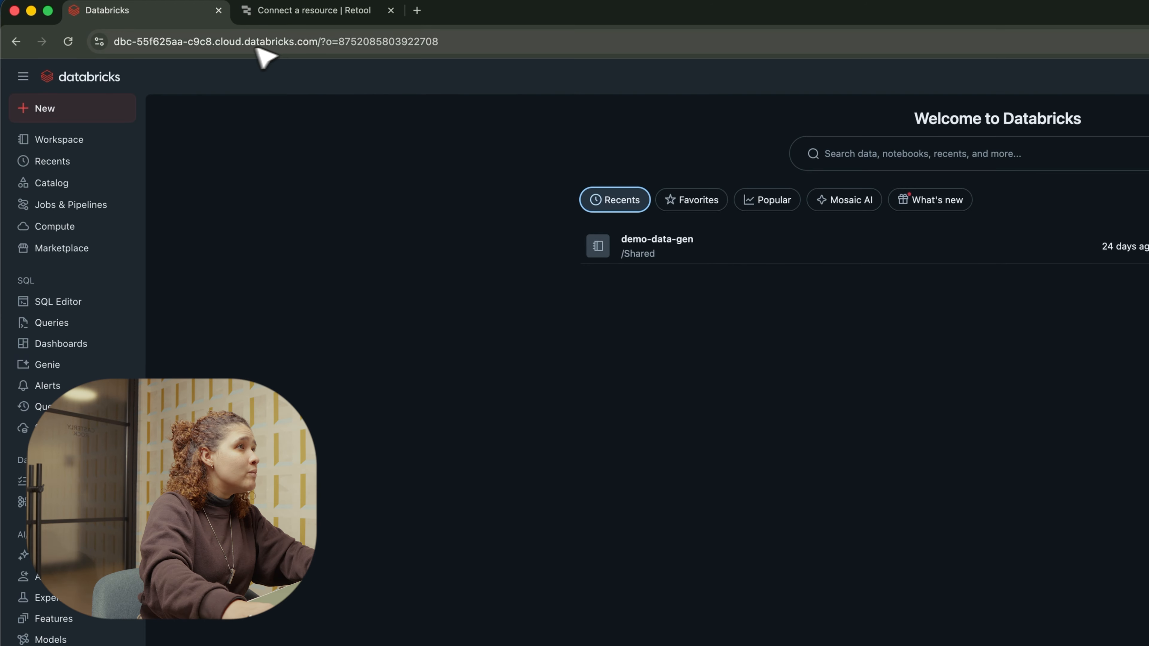
pyautogui.moveTo(319, 41); pyautogui.dragTo(116, 41)
pyautogui.press('super+c')
pyautogui.click(303, 11)
pyautogui.click(632, 446)
pyautogui.press('super+v')
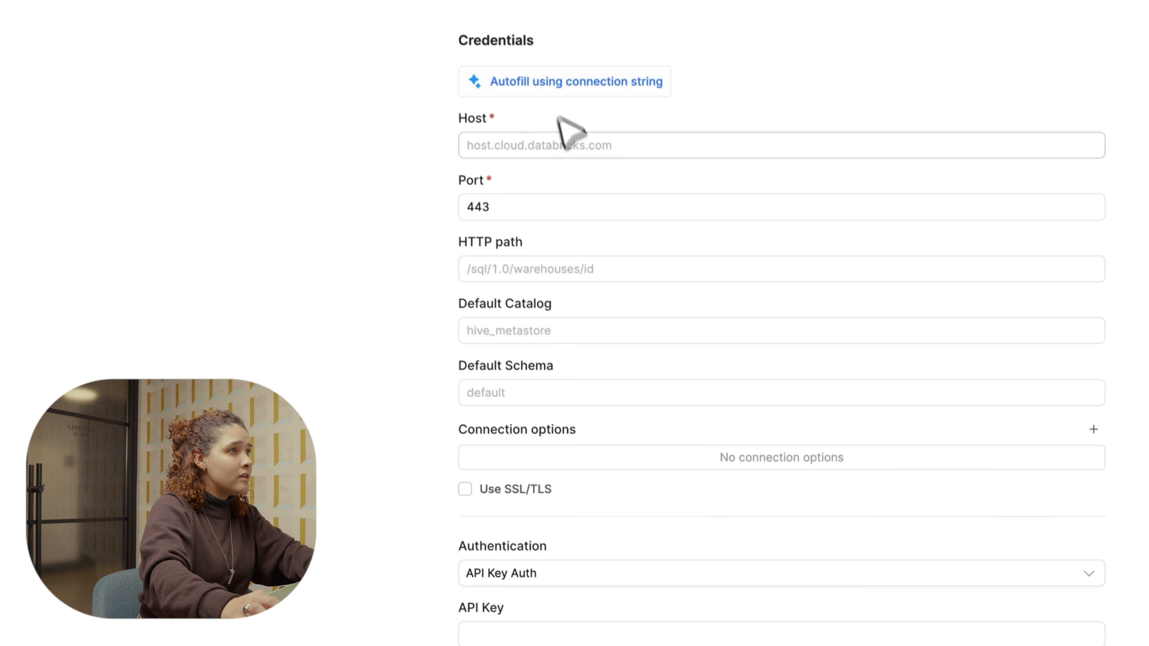
pyautogui.click(375, 177)
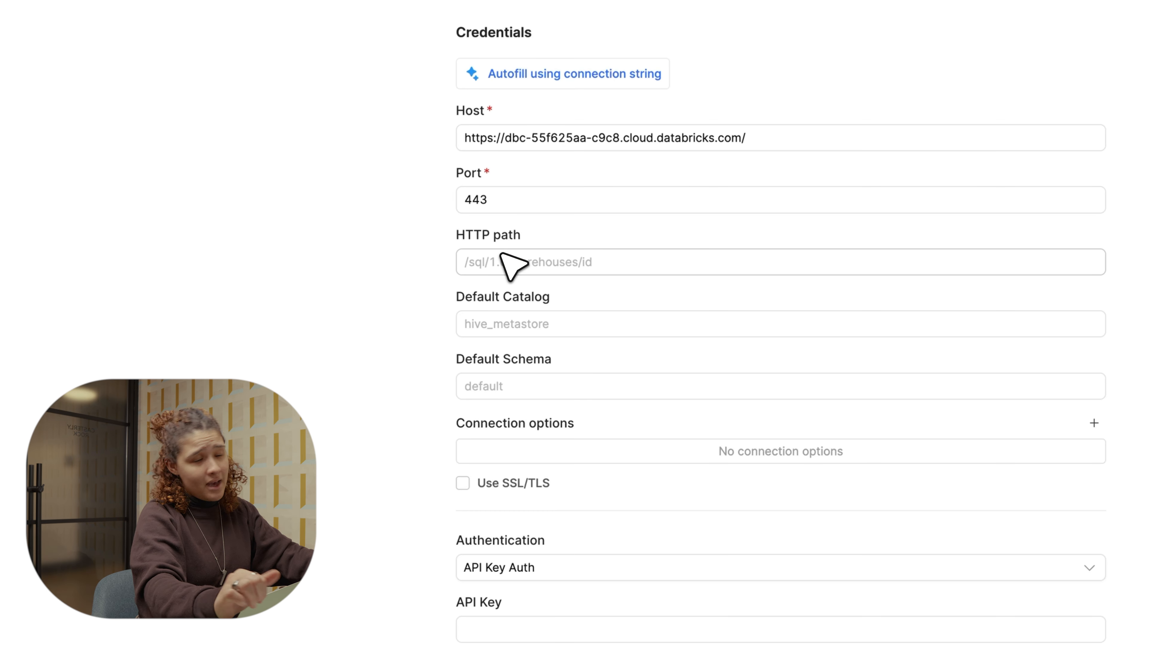
# Copy the HTTP path from the Starter Warehouse connection details in Databricks into the HTTP path of the Retool resource.
pyautogui.click(185, 12)
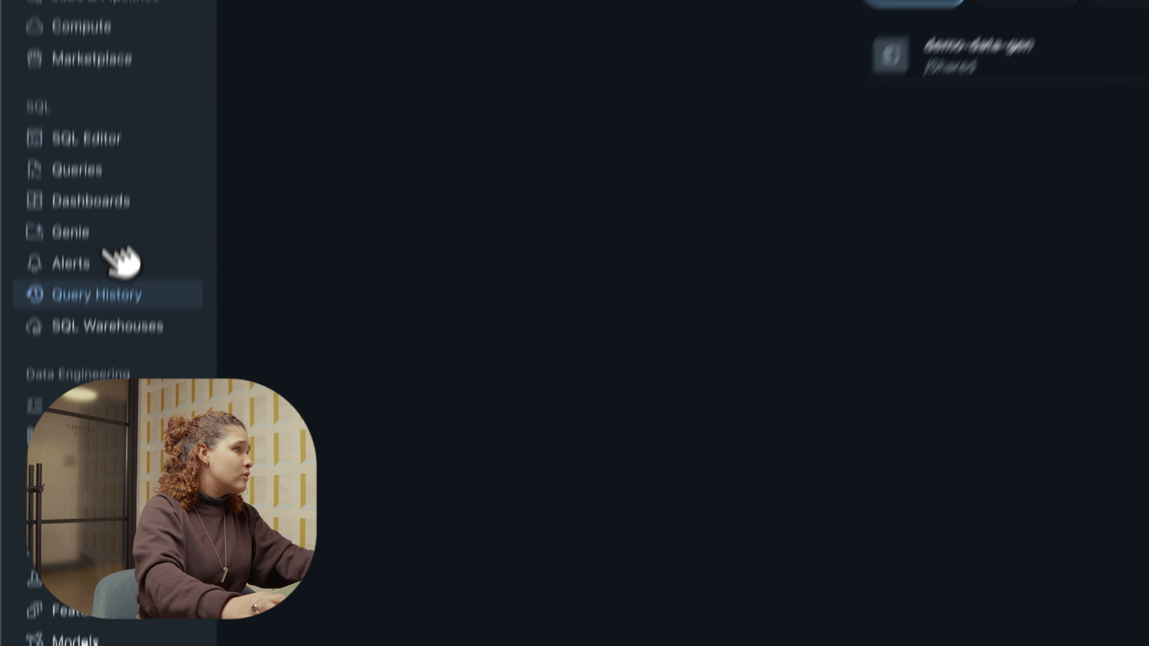
pyautogui.click(97, 327)
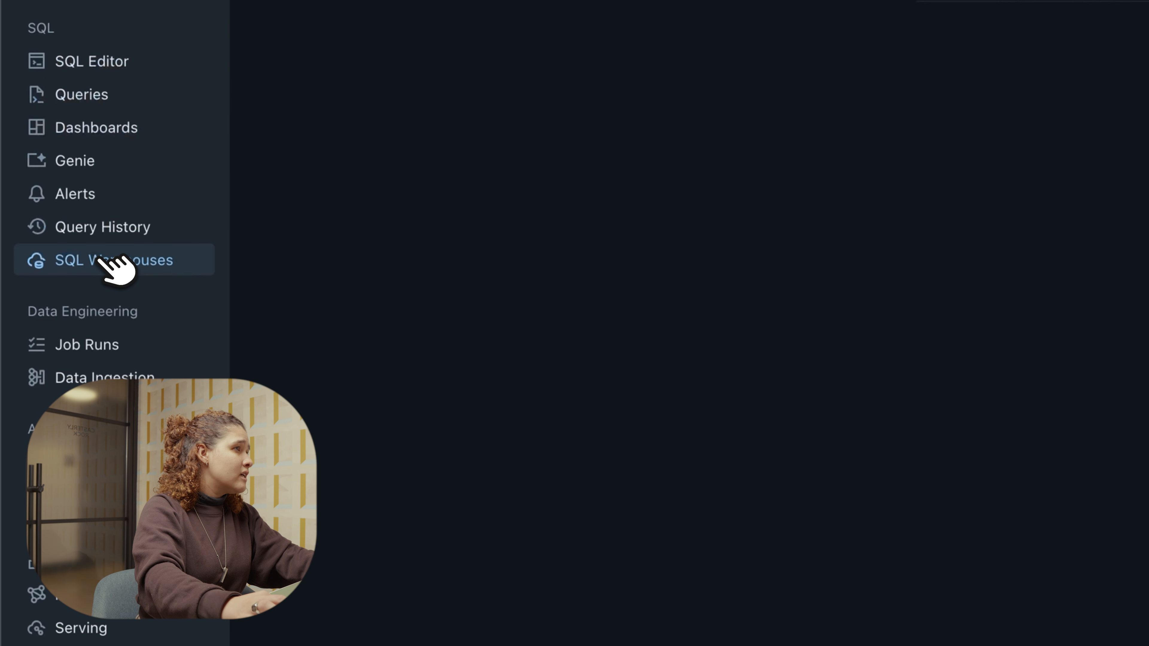
pyautogui.click(407, 253)
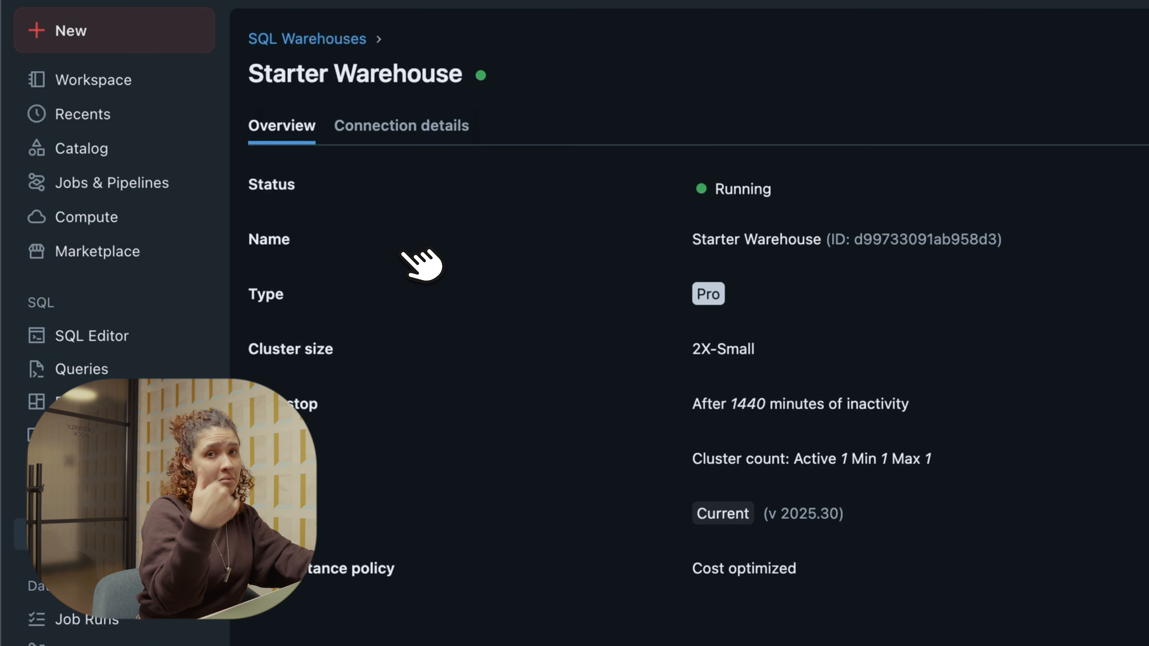
pyautogui.click(392, 125)
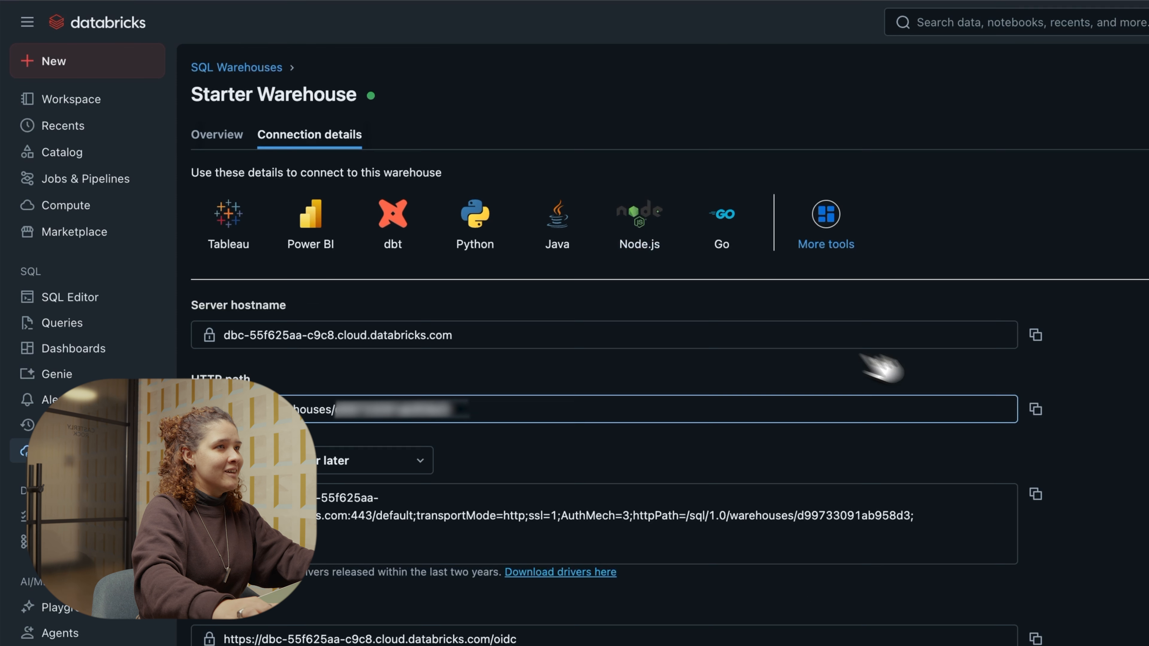
pyautogui.click(1039, 410)
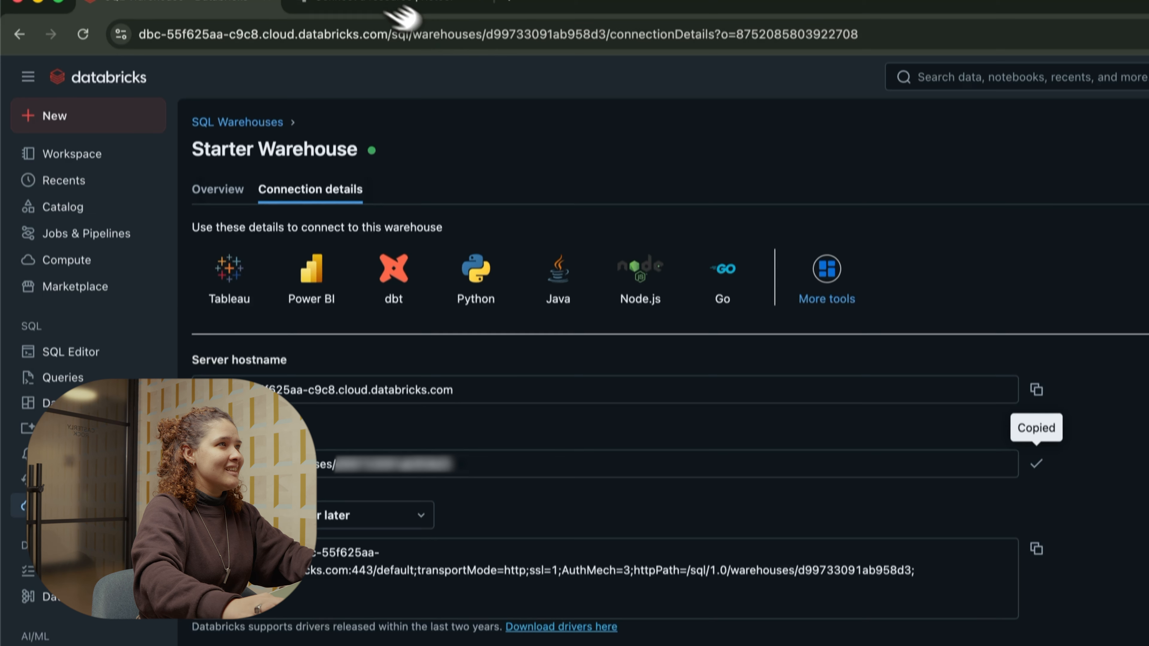
pyautogui.click(350, 8)
pyautogui.click(514, 273)
pyautogui.hotkey('ctrl', 'v')
pyautogui.click(363, 319)
# Set the default schema to demos and enable SSL/TLS for the connection, leaving the default catalog empty.
pyautogui.click(554, 332)
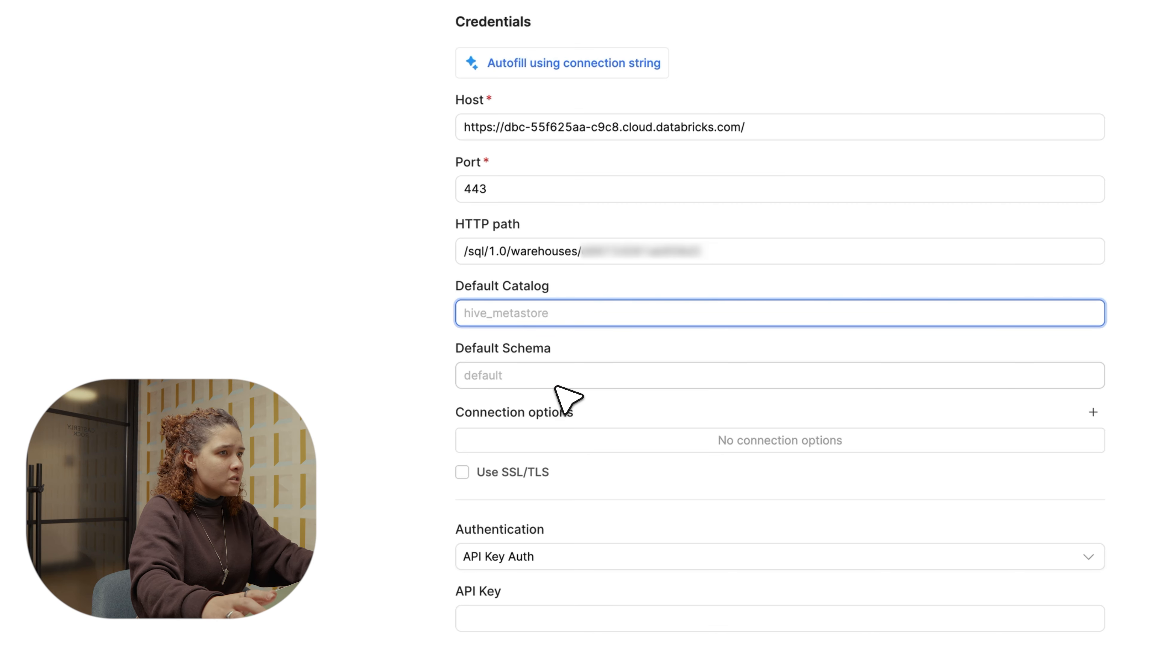
pyautogui.click(526, 374)
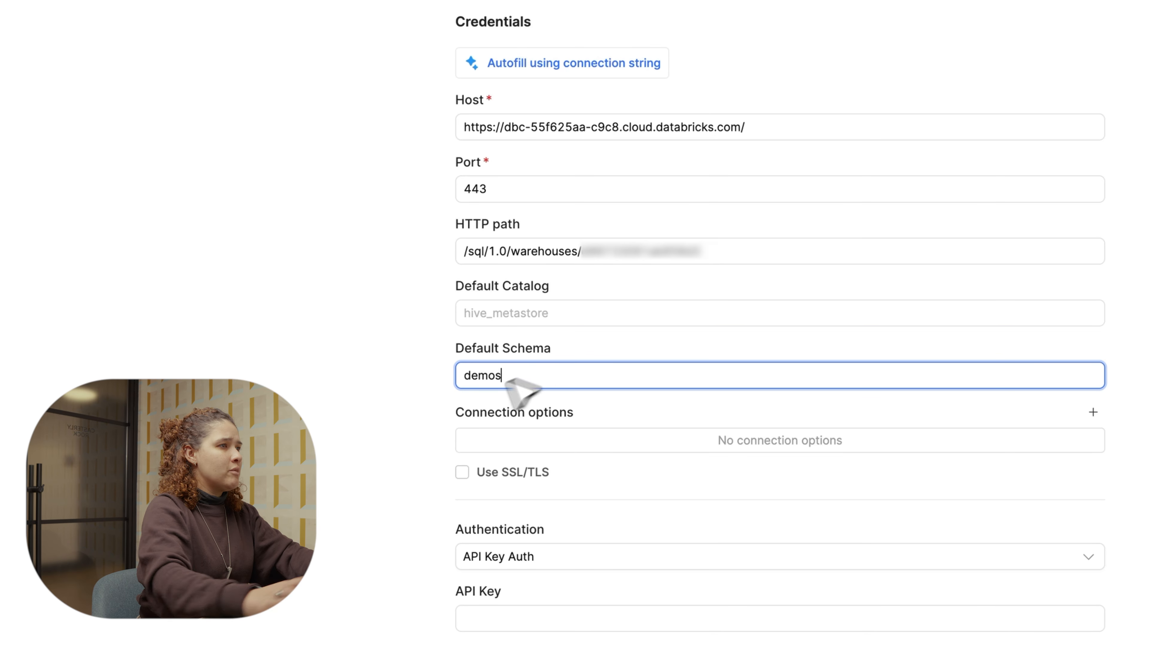
pyautogui.click(392, 448)
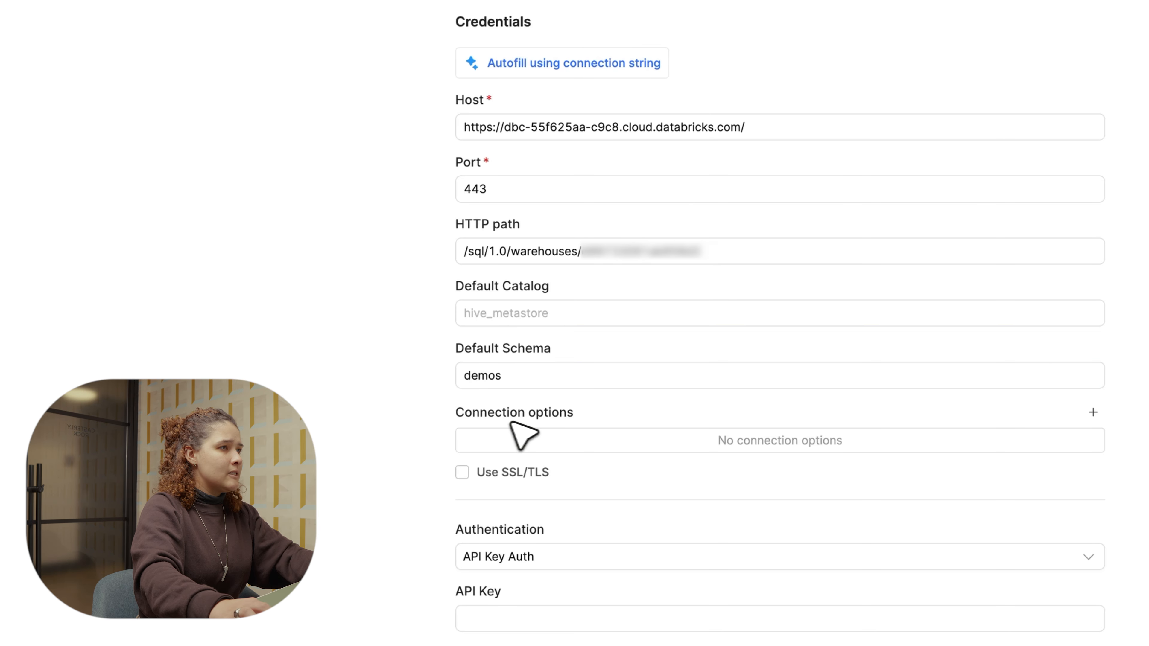
pyautogui.scroll(-2, 616, 448)
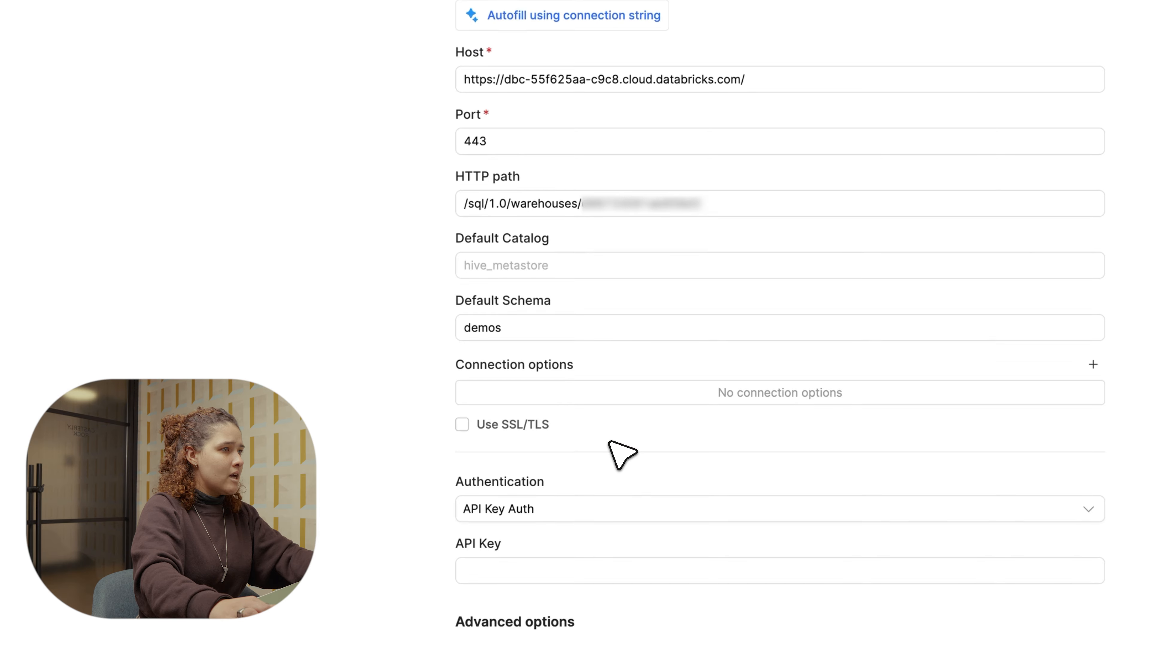
pyautogui.click(540, 425)
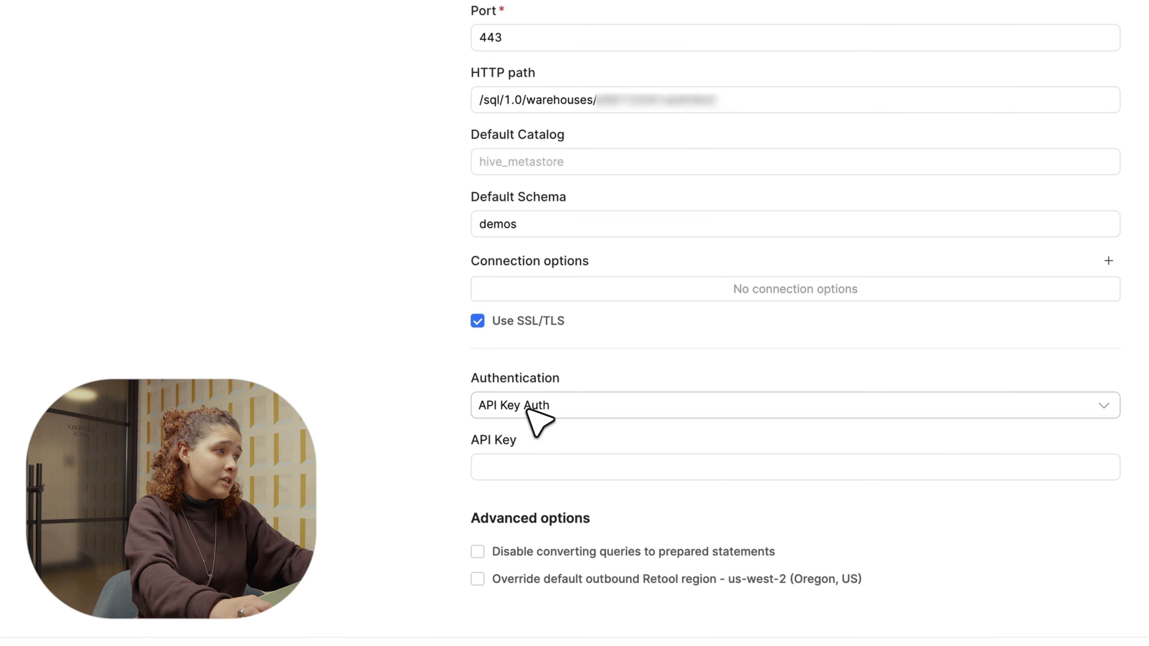
# Choose API Key Auth as the authentication method and make the API key entry ready for input.
pyautogui.click(527, 408)
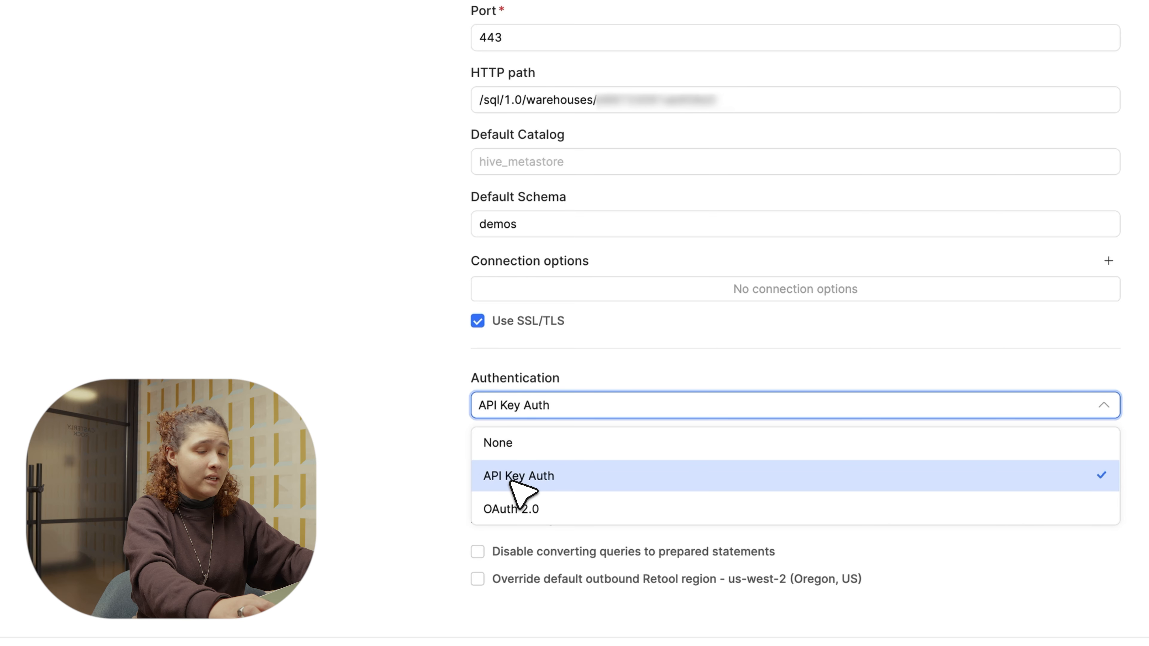
pyautogui.click(398, 455)
pyautogui.click(526, 478)
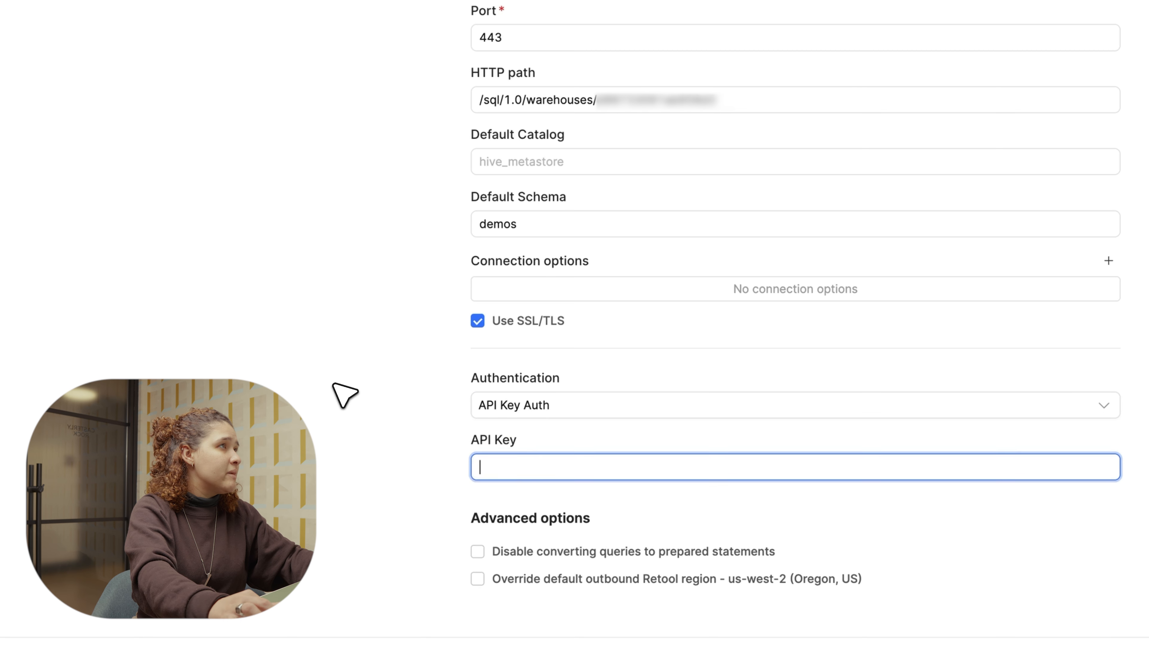
# Switch to Databricks and open the access token management in the user's developer settings.
pyautogui.click(219, 20)
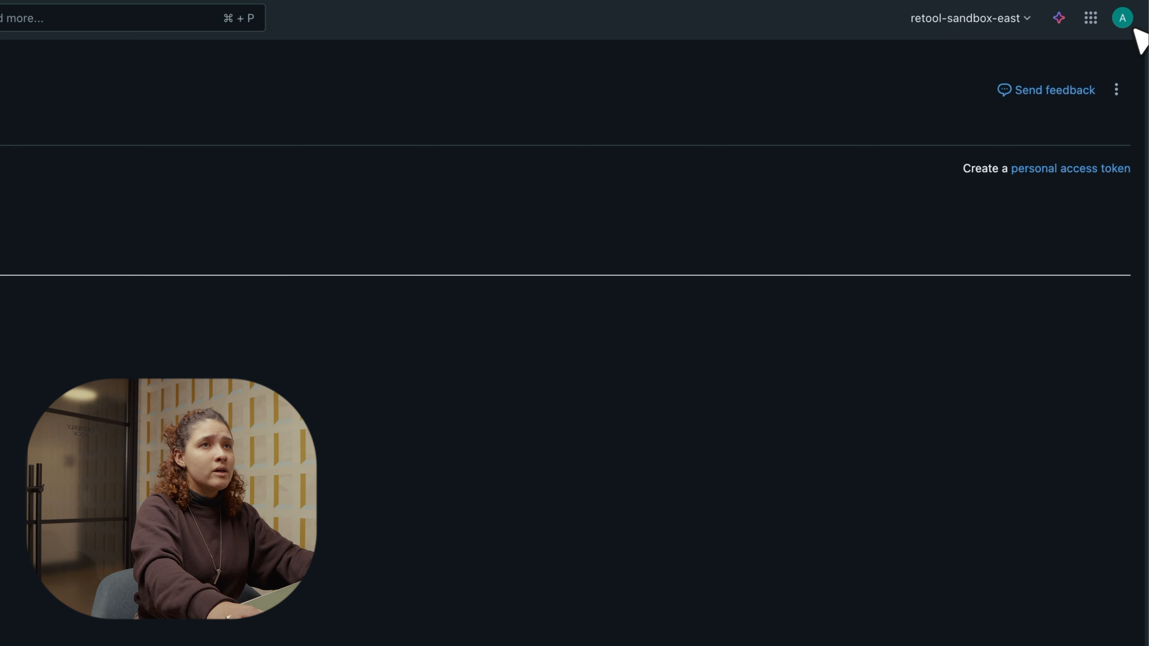
pyautogui.click(1129, 25)
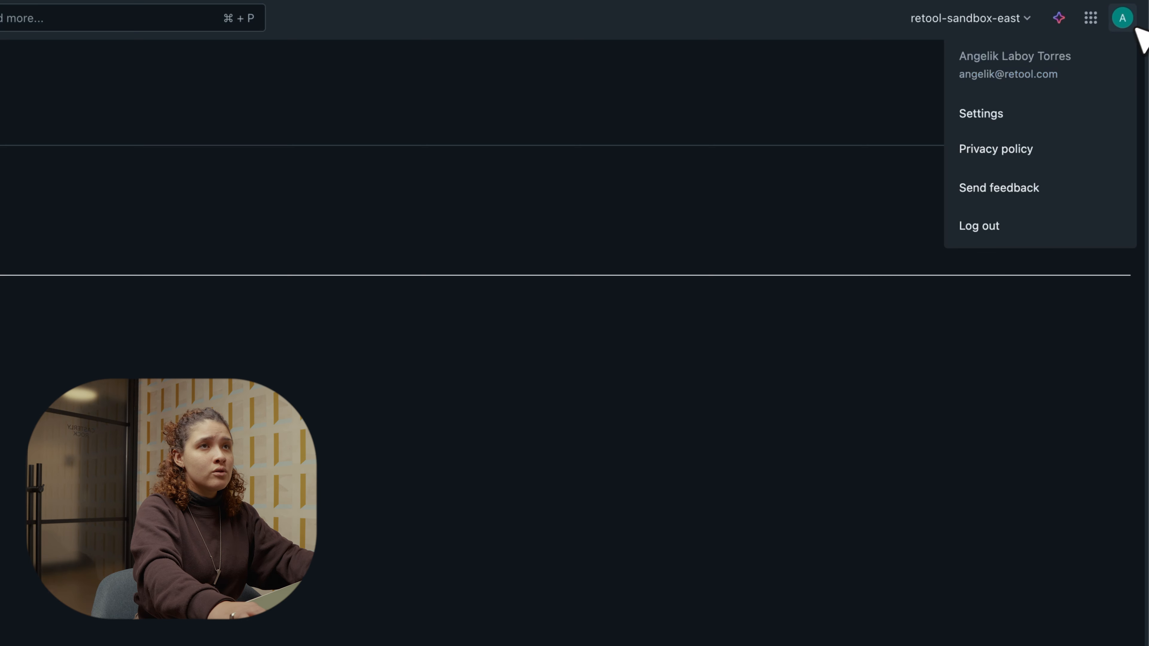
pyautogui.click(1021, 111)
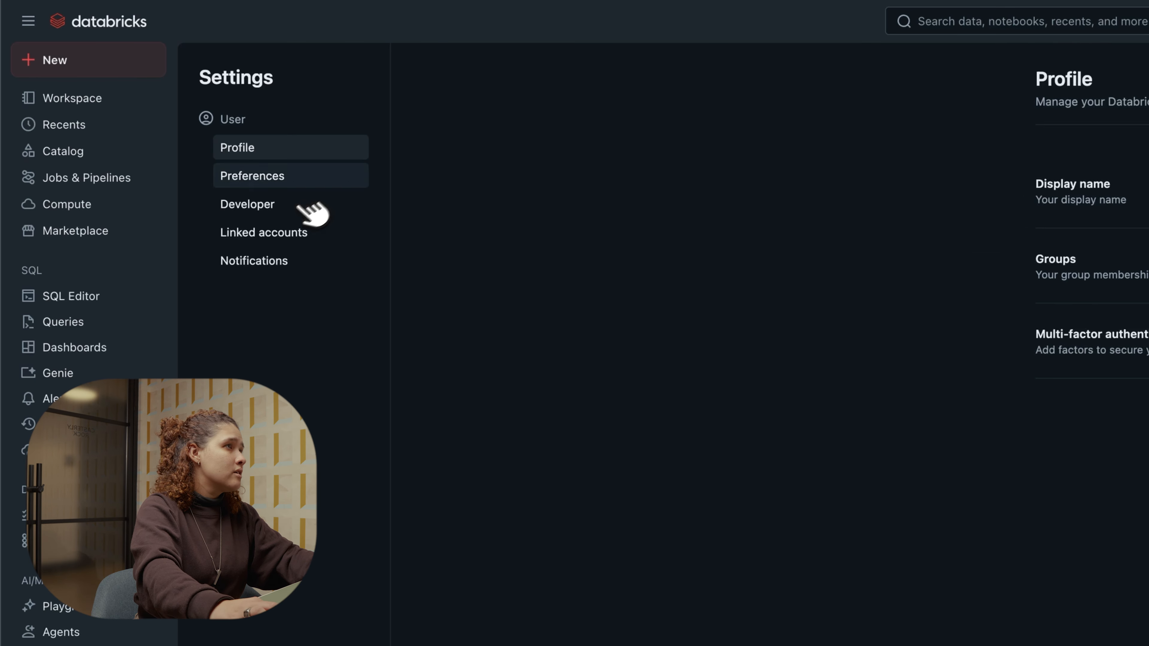
pyautogui.click(292, 206)
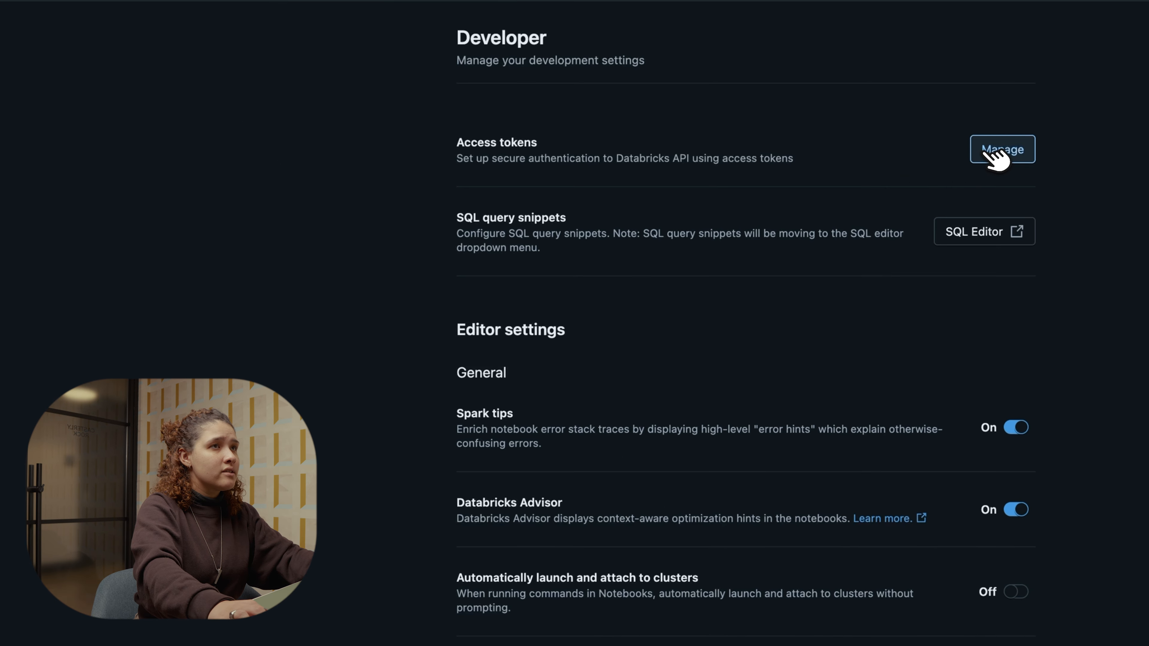
pyautogui.click(998, 156)
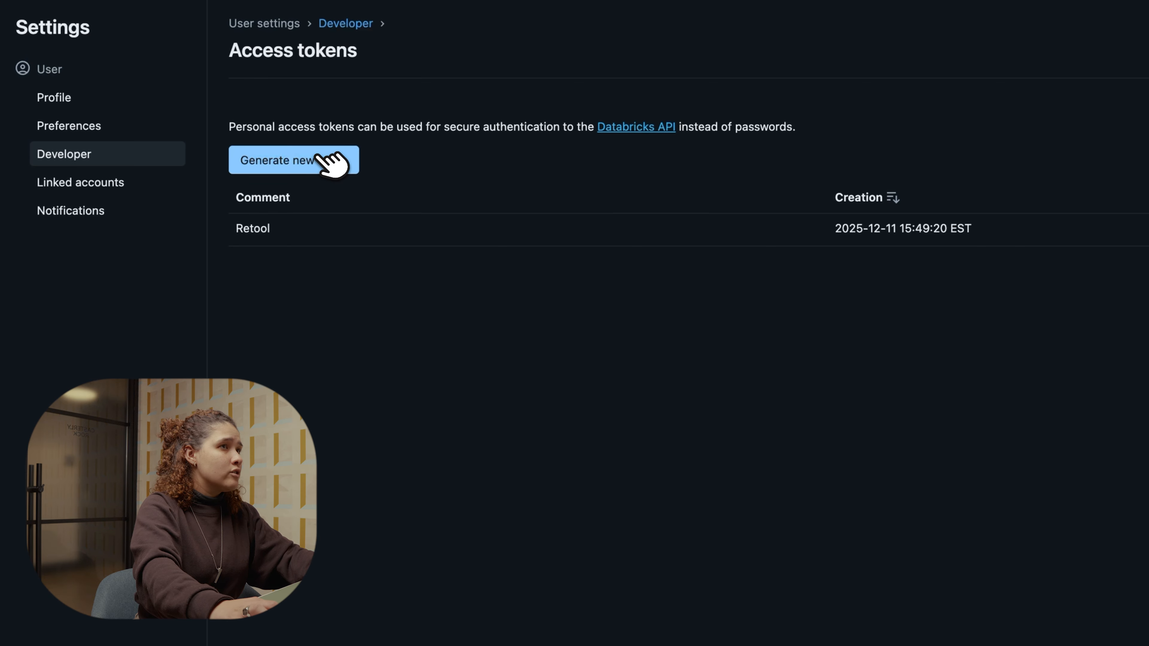
# Generate a new access token with the comment Retool and a lifetime of 90 days, and copy the token.
pyautogui.click(326, 161)
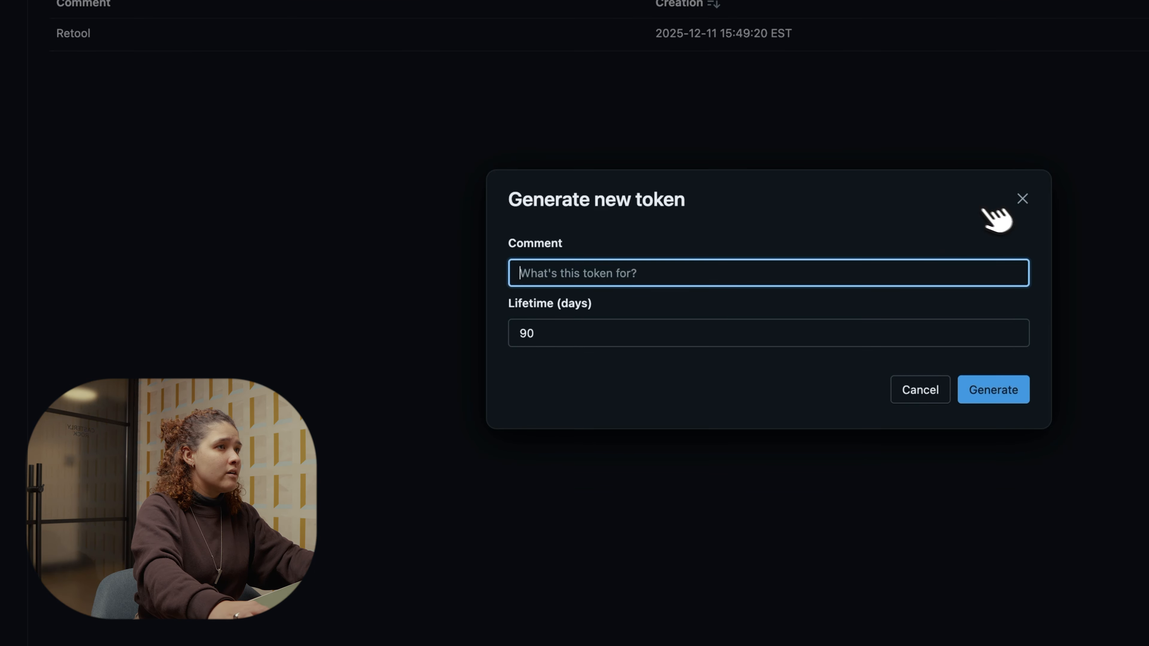
pyautogui.write('Retool')
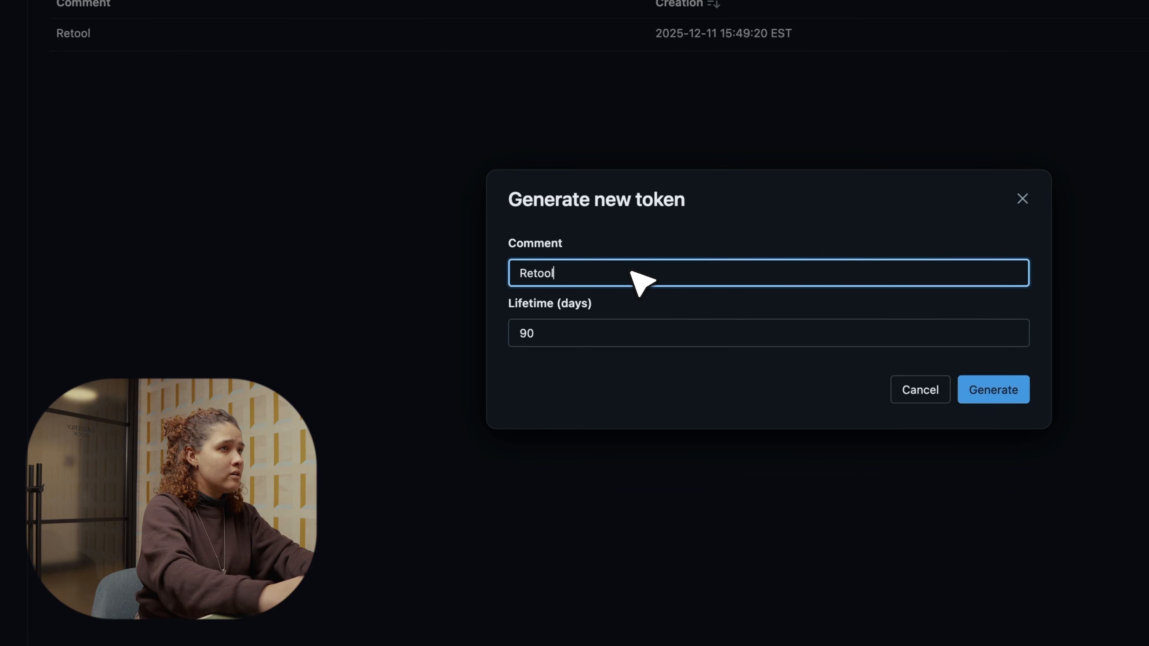
pyautogui.click(914, 342)
pyautogui.click(818, 399)
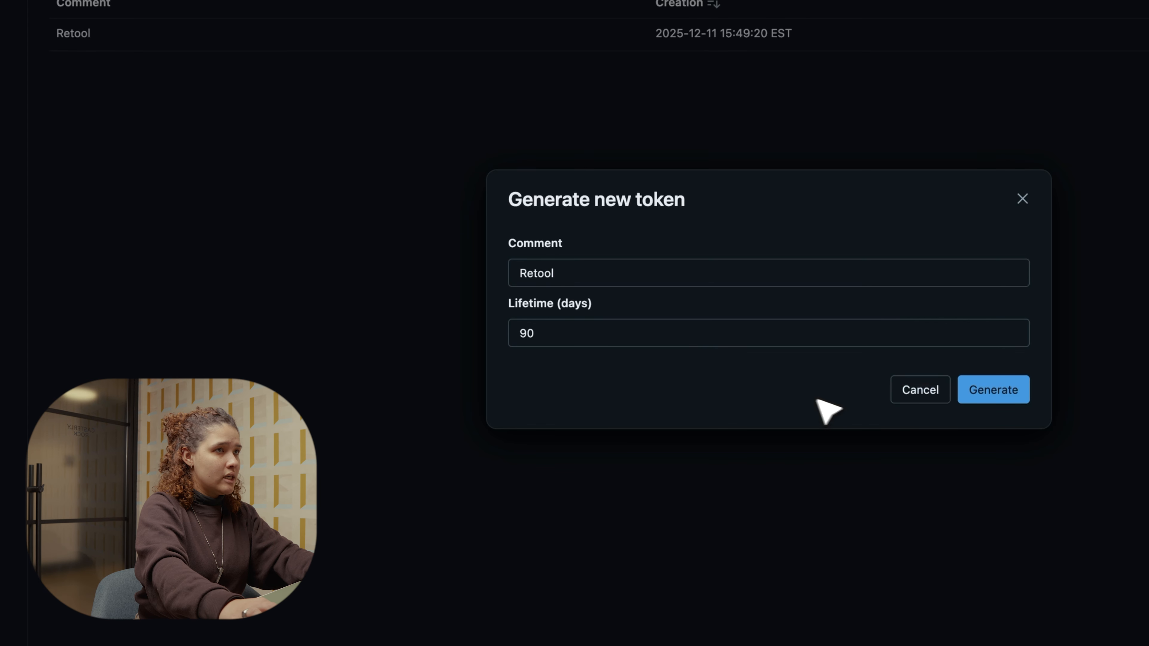
pyautogui.click(994, 390)
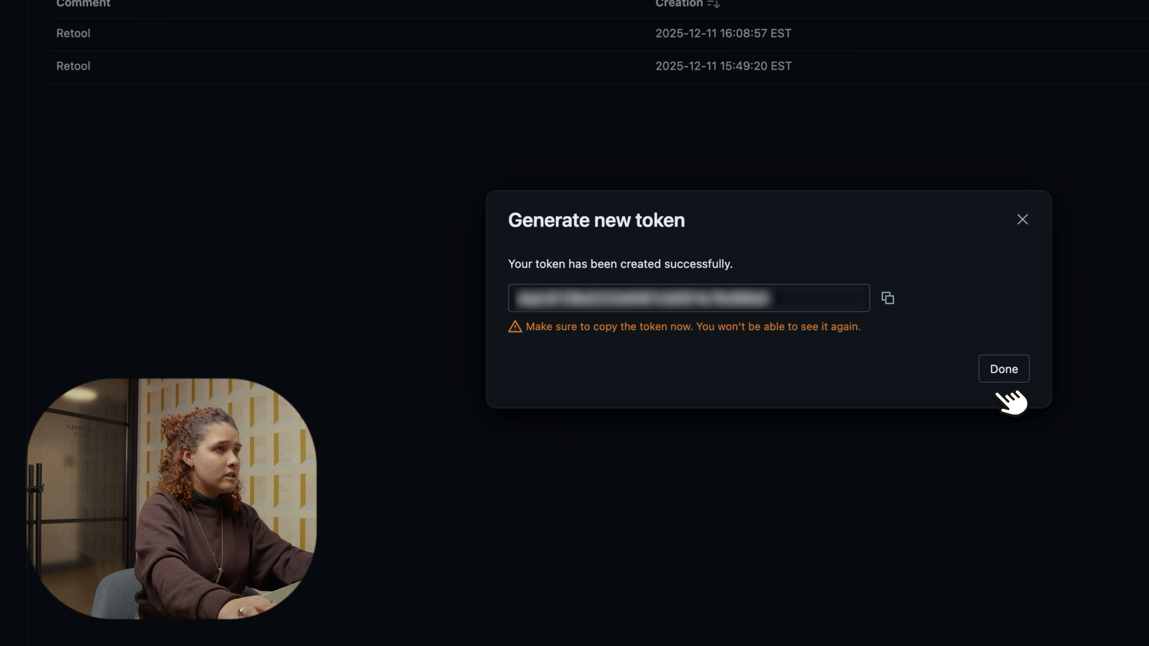
pyautogui.click(889, 299)
pyautogui.click(1005, 369)
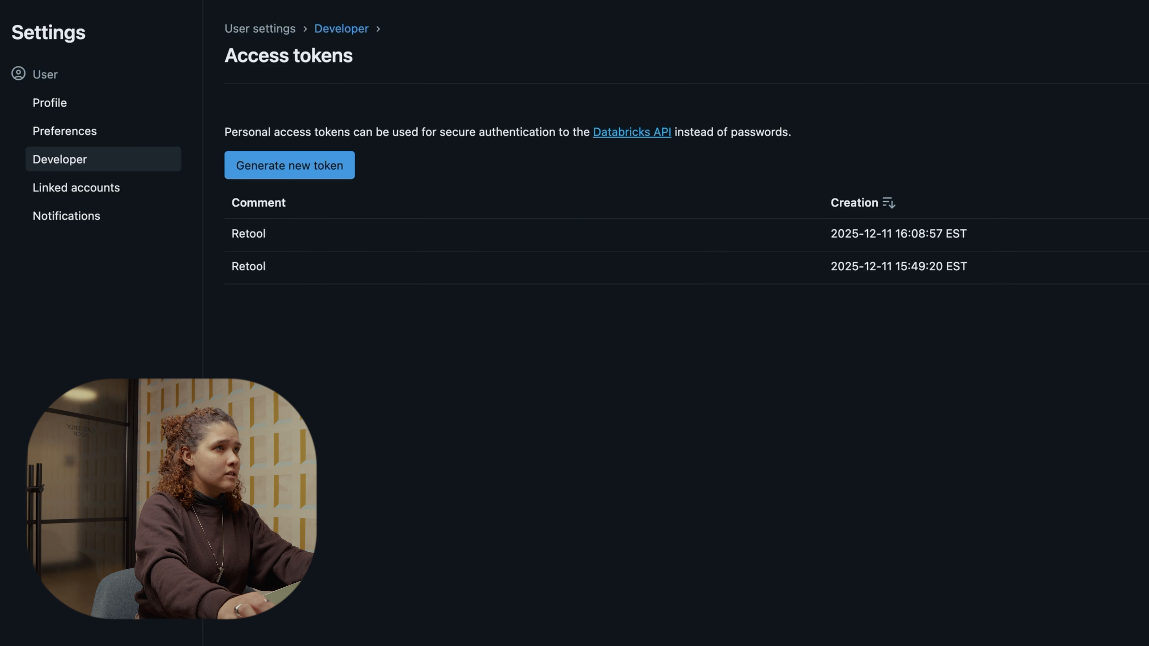
# Return to the Retool resource configuration and paste the copied Databricks access token as the API key.
pyautogui.doubleClick(272, 241)
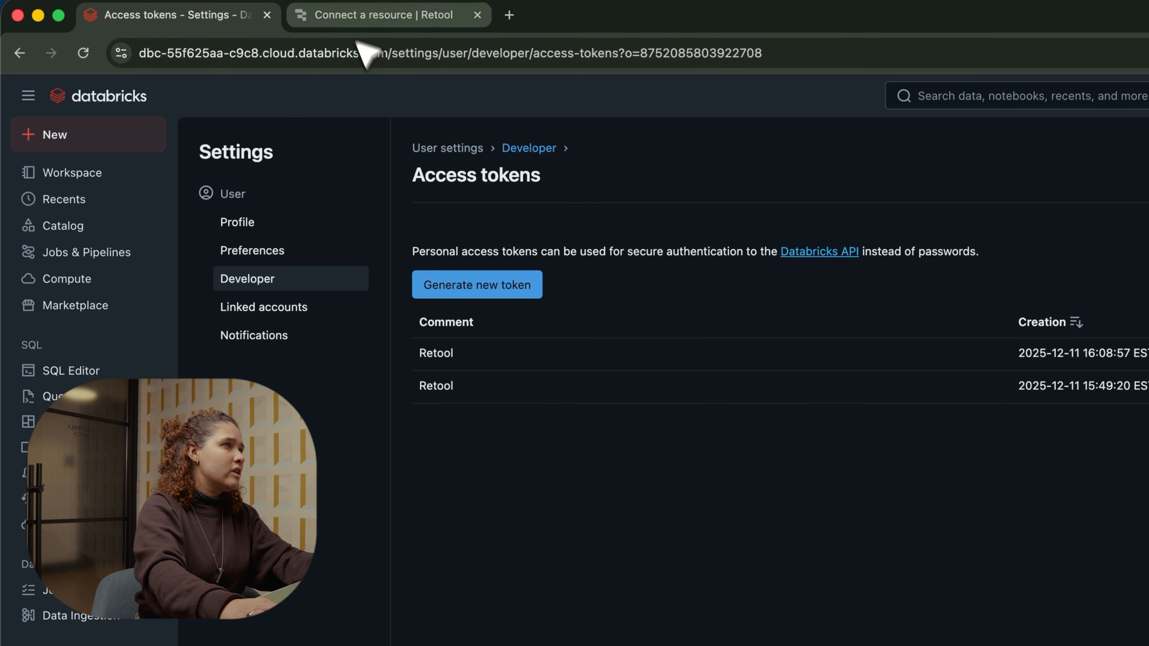
pyautogui.click(357, 16)
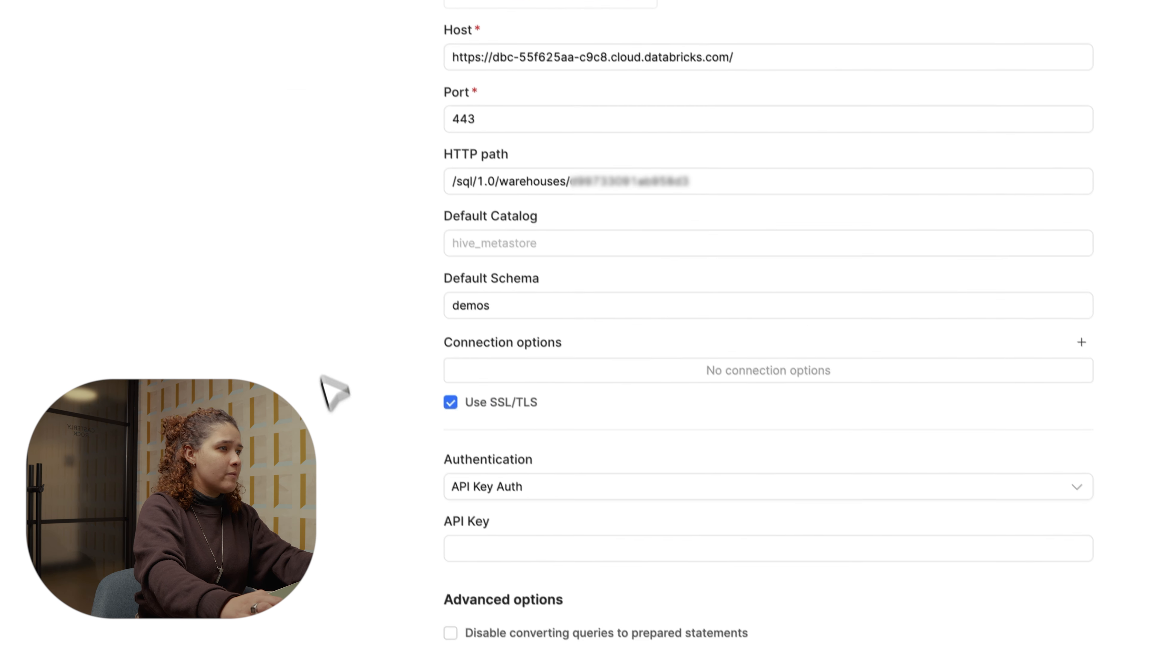
pyautogui.click(513, 496)
pyautogui.press('super+v')
pyautogui.click(384, 484)
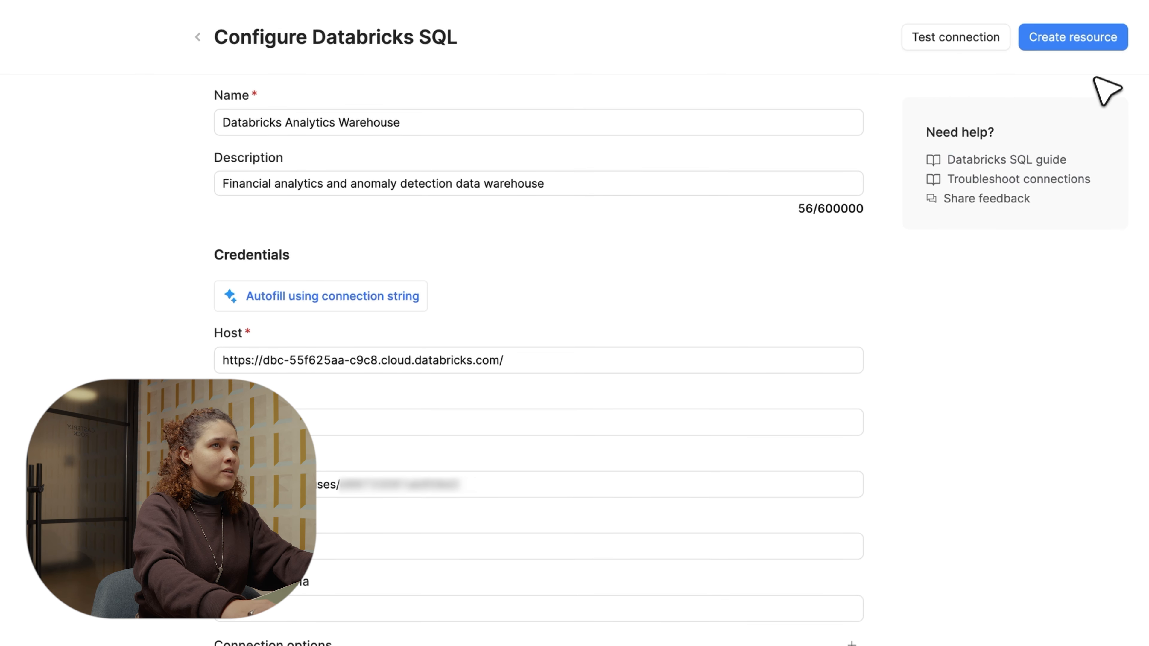
# Create the Databricks Analytics Warehouse resource and test its connection.
pyautogui.click(1086, 37)
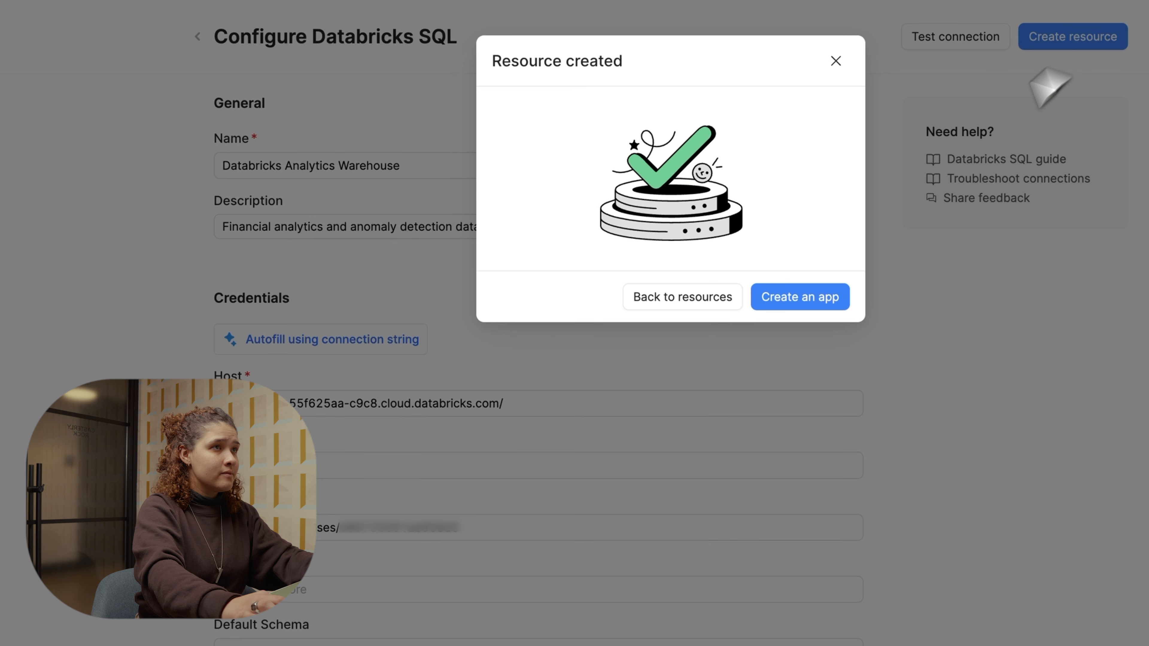
pyautogui.click(836, 60)
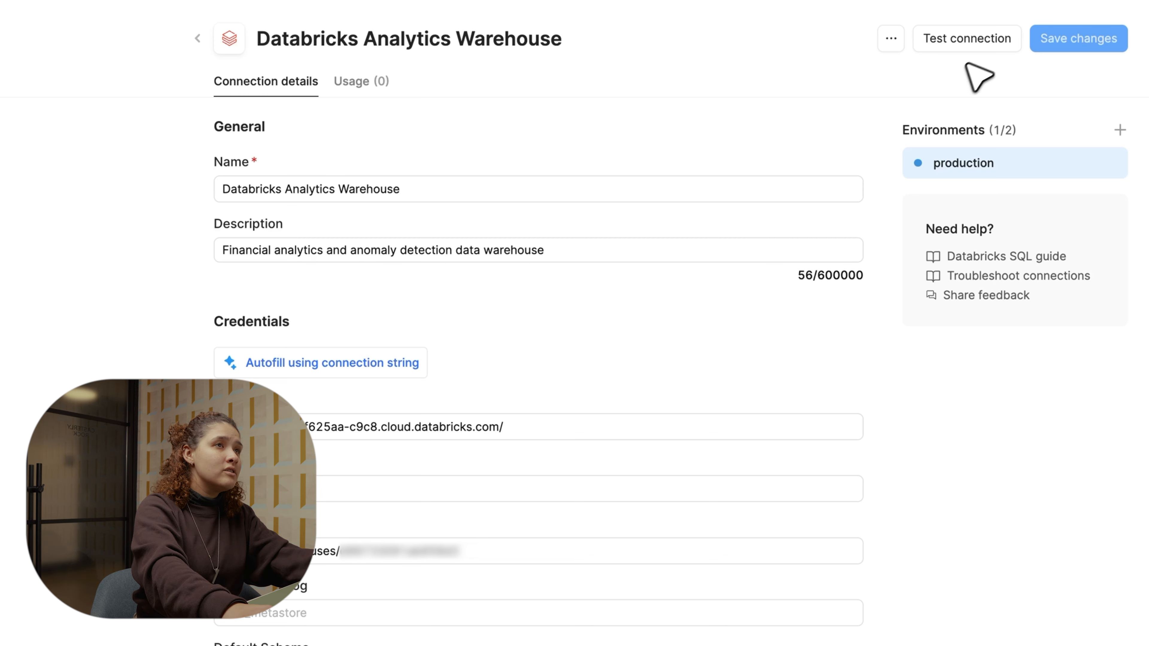
pyautogui.click(981, 50)
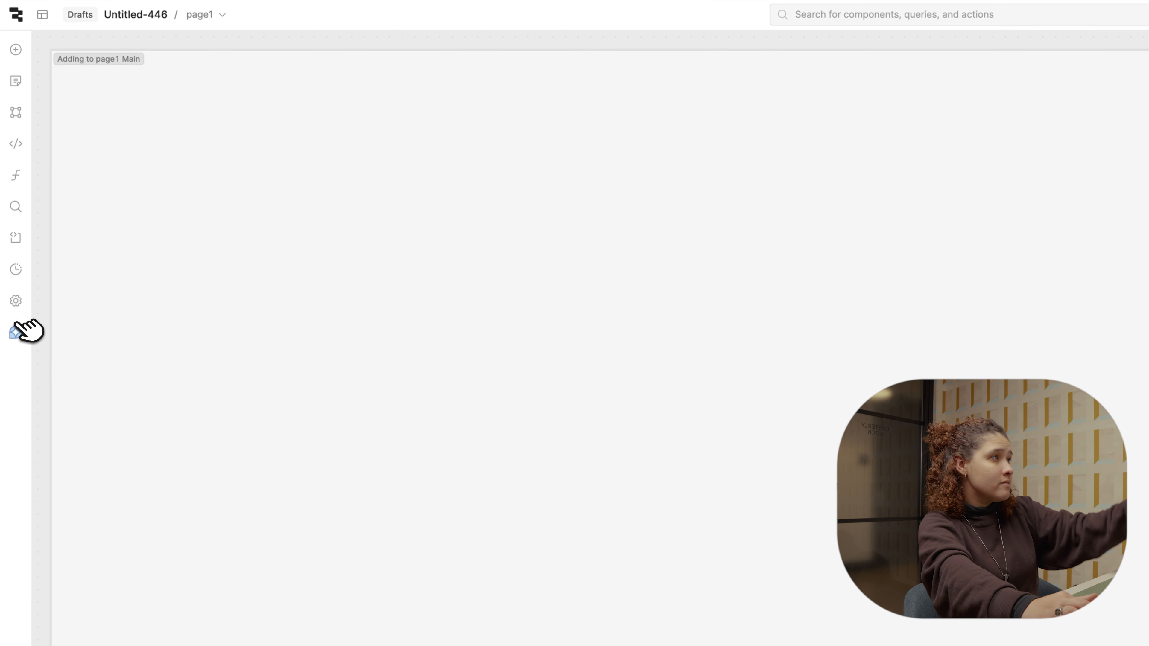
# Open the code area of the blank app to reach its query options.
pyautogui.click(18, 329)
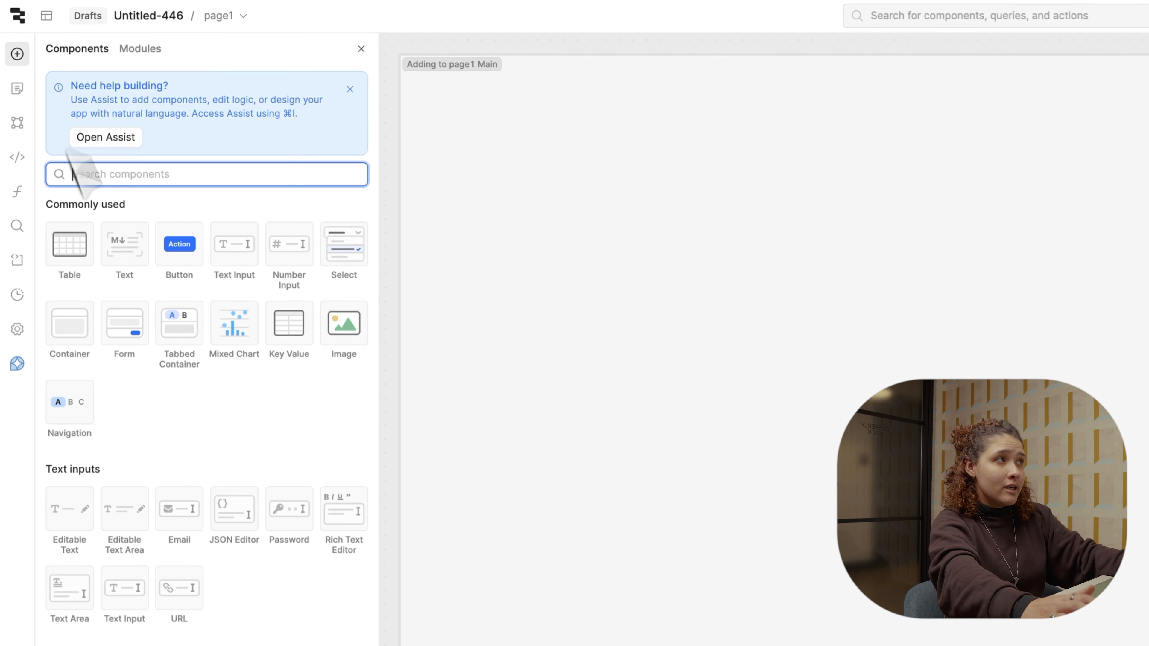
pyautogui.click(17, 160)
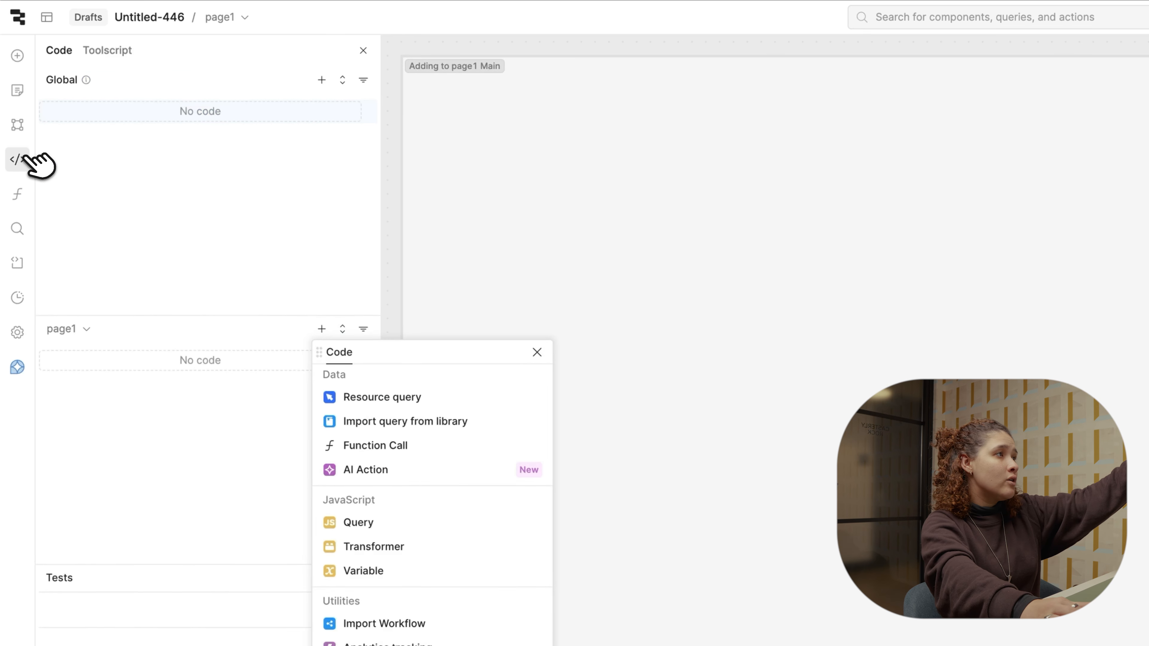
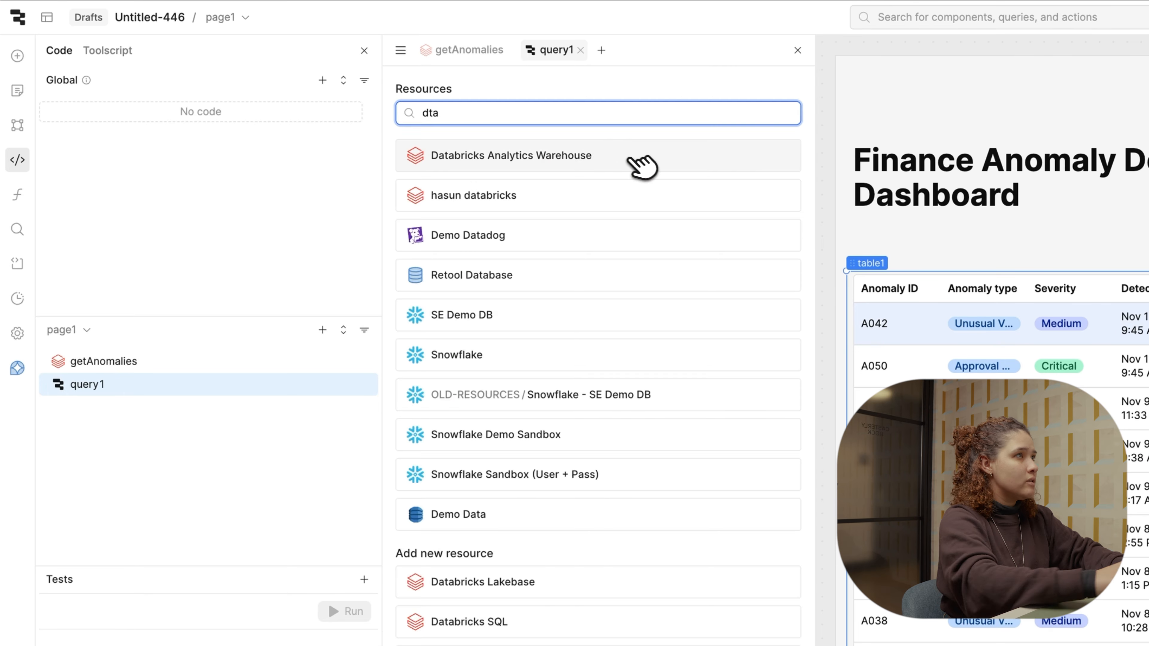
# Write a Databricks Analytics Warehouse query for vendor details from hive_metastore.demos.vendors, filtered by the selected row's transaction, and name it getVendorHistory.
pyautogui.click(607, 156)
pyautogui.click(570, 223)
pyautogui.write("SELECT   vendor_name,   first_transaction_date,   total_transactions_count,   total_spend_ytd,   average_transaction_amount,   is_approved_vendor,   vendor_category,   payment_terms FROM hive_metastore.demos.vendors WHERE vendor_id = (   SELECT vendor_id   FROM hive_metastore.demos.transactions   WHERE transaction_id = '{{ table_anomalies.selectedRow.transaction_id }}' )")
pyautogui.doubleClick(101, 386)
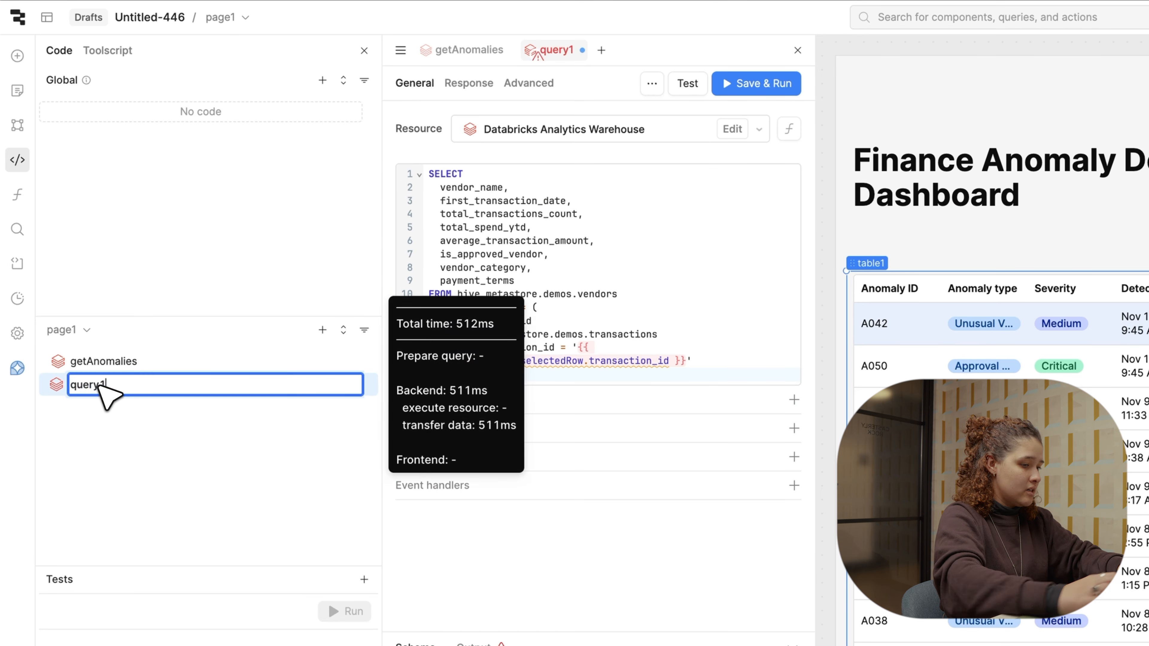
pyautogui.write('getVendorHistory')
pyautogui.press('Return')
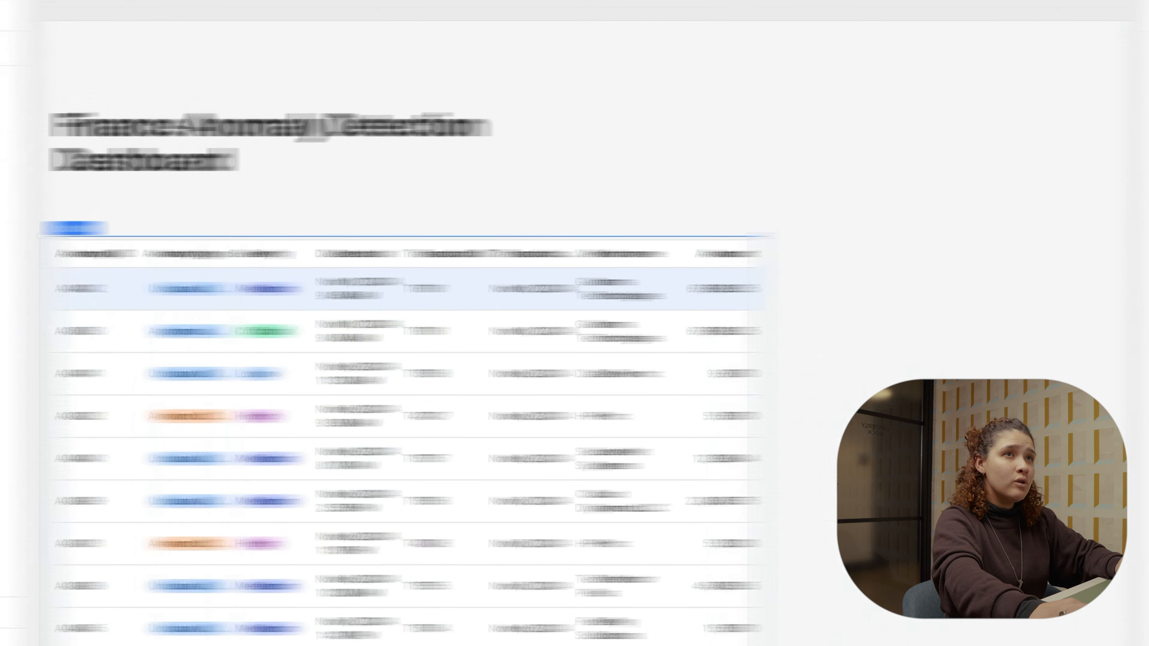
# Rename the anomalies table component as table_anomalies.
pyautogui.click(935, 18)
pyautogui.write('tabk')
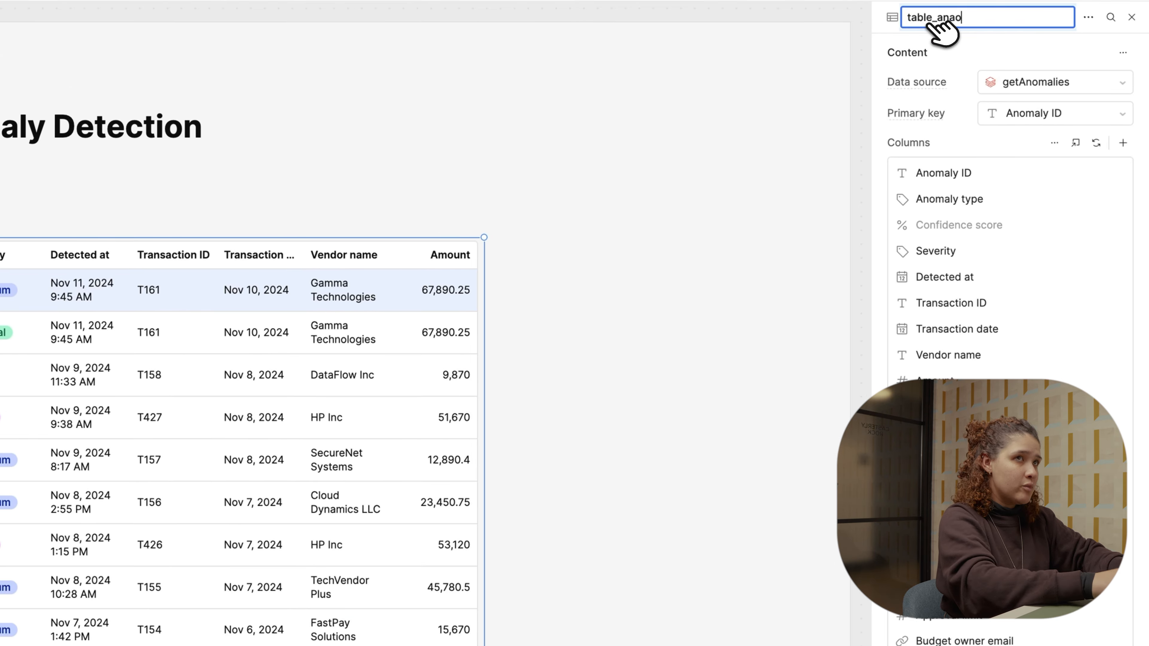
pyautogui.write('e_anomalies')
pyautogui.press('Return')
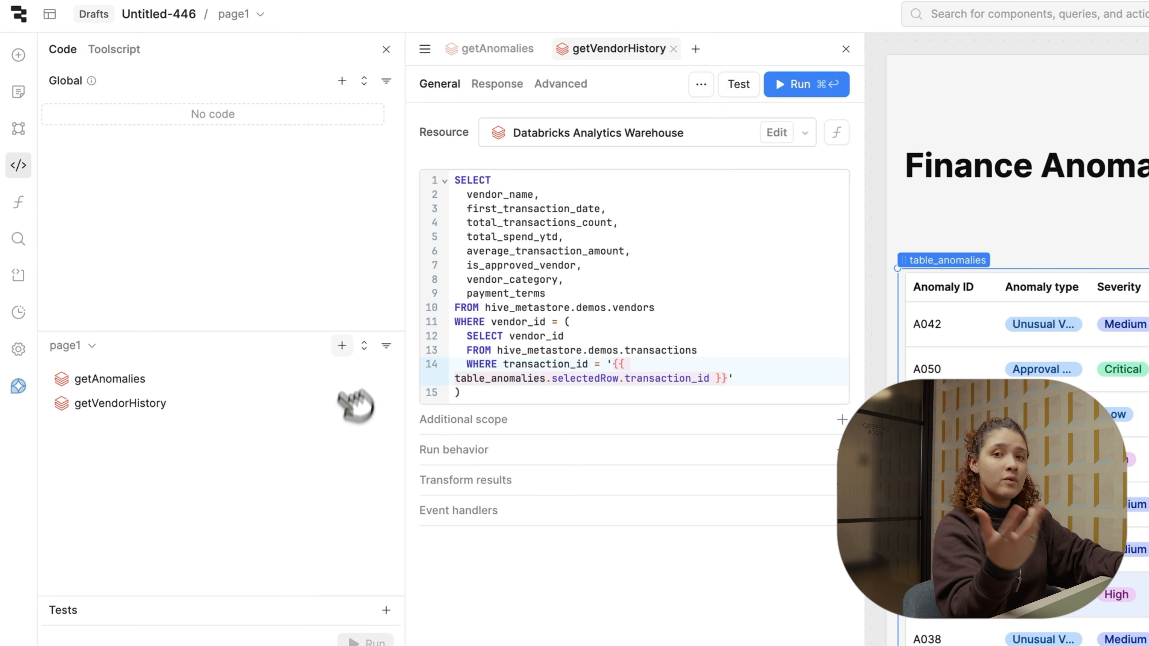
# Add a Databricks Analytics Warehouse query for the selected anomaly's vendor transactions, using a 30-day DATE_SUB cutoff, newest first, limited to 10.
pyautogui.click(342, 346)
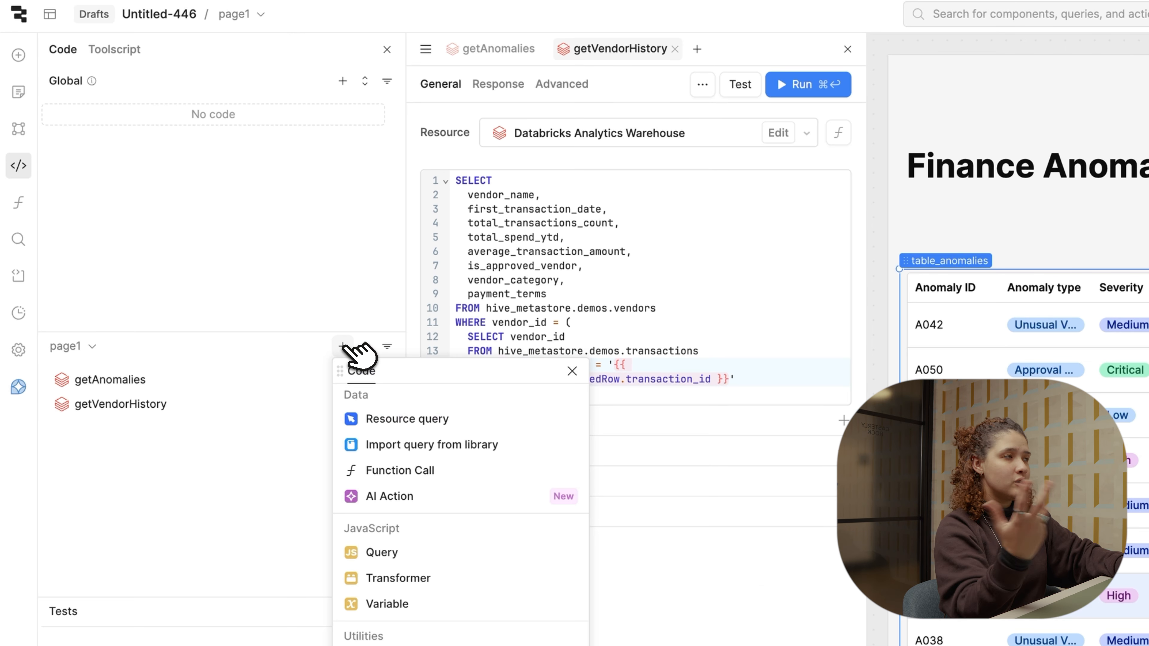
pyautogui.click(387, 420)
pyautogui.write('dyna')
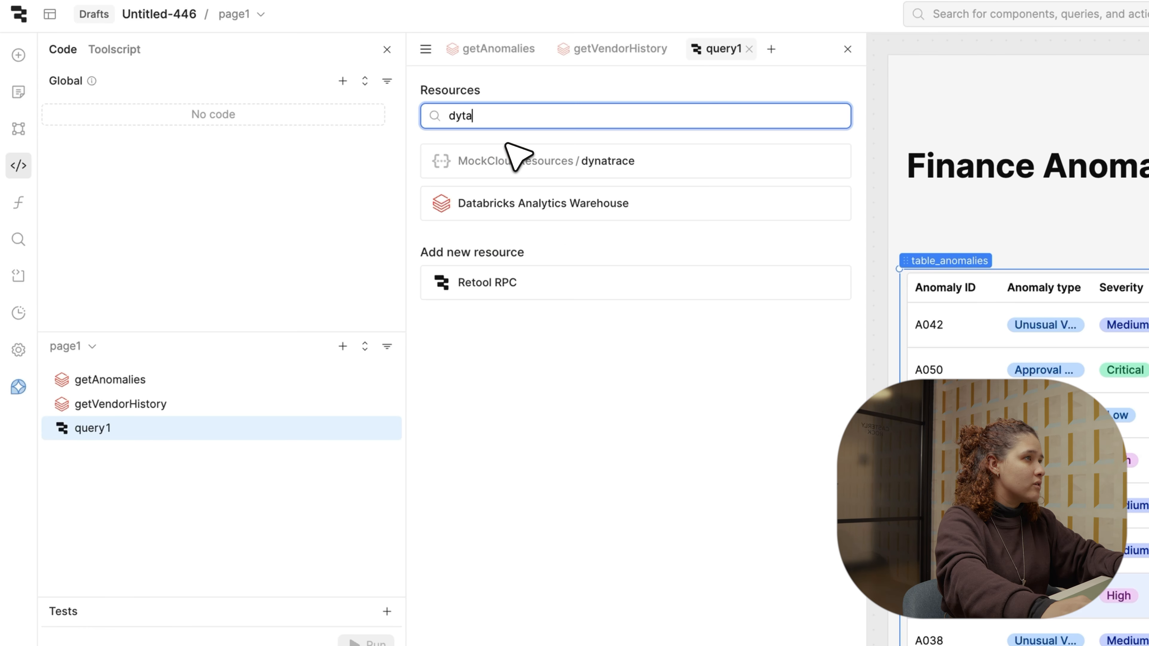
pyautogui.press('BackSpace')
pyautogui.press('BackSpace')
pyautogui.press('BackSpace')
pyautogui.write('a')
pyautogui.click(530, 165)
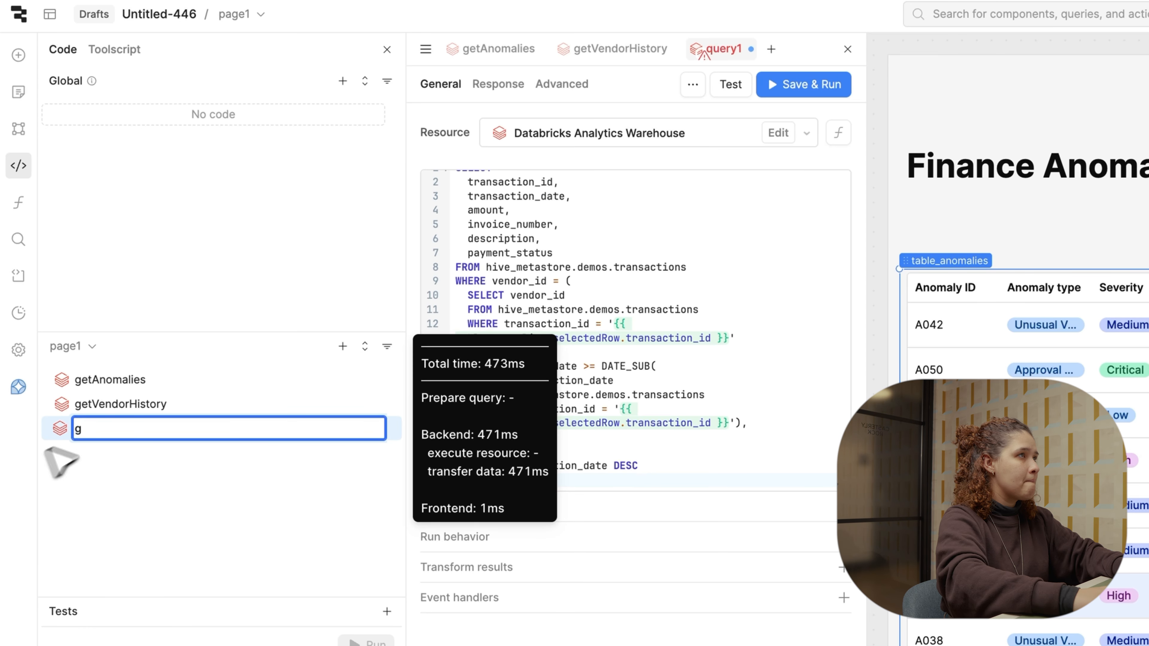
# Name the transactions query getRelatedTransactions, then save and run it.
pyautogui.write('nsactions')
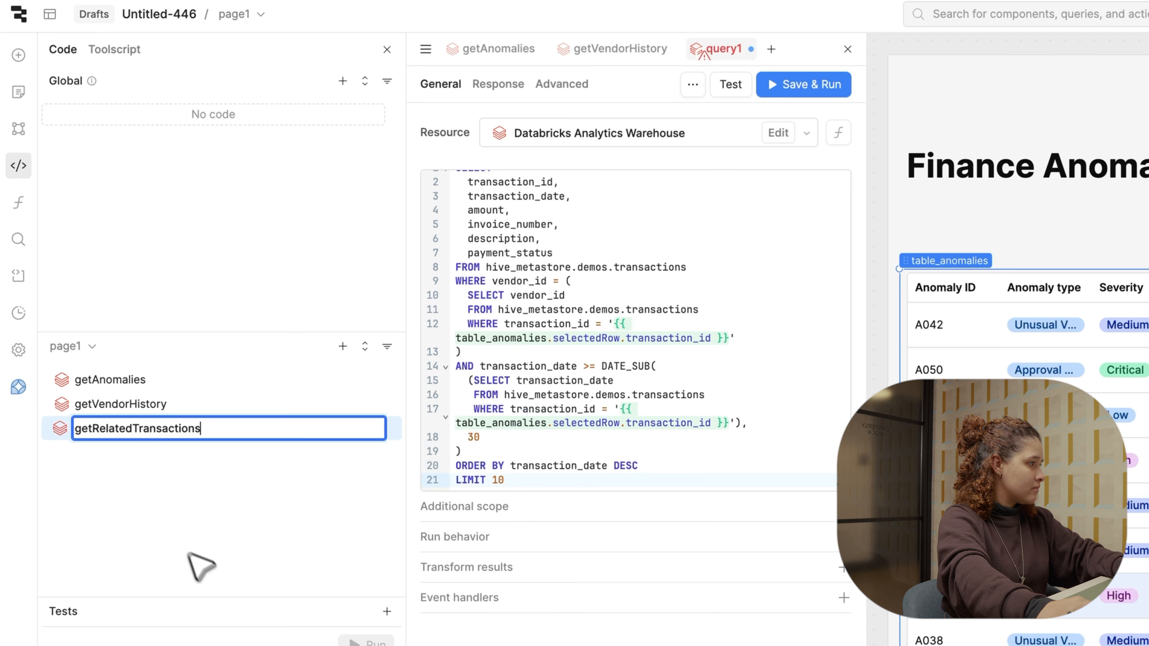
pyautogui.press('Return')
pyautogui.click(841, 85)
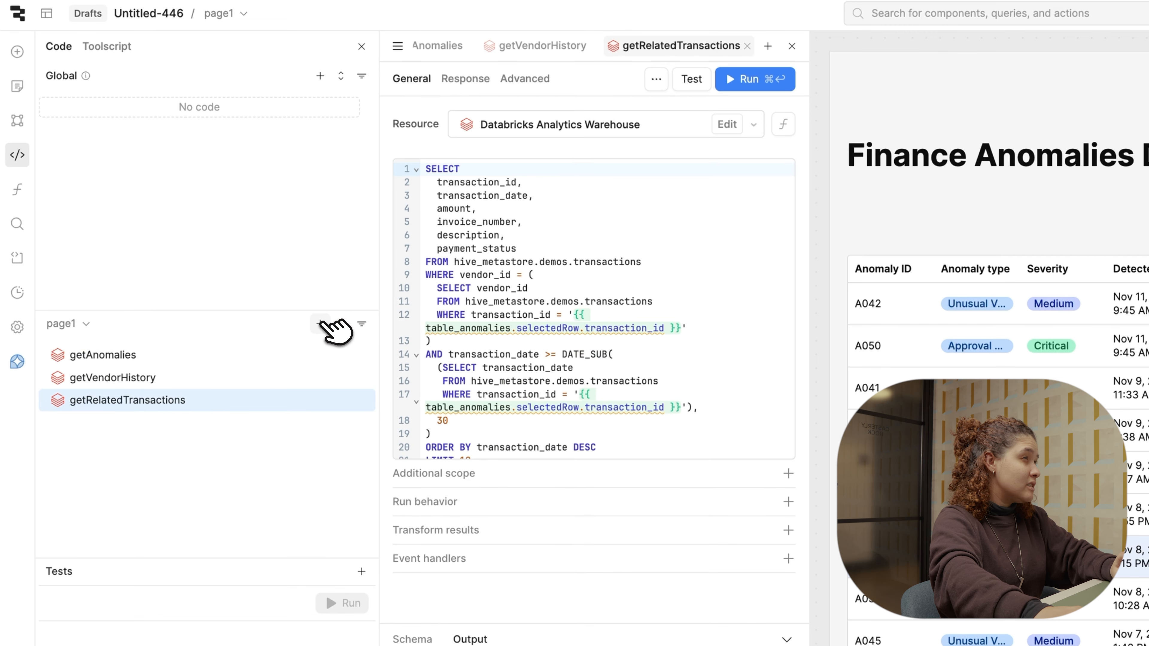
# Add a Databricks Analytics Warehouse query selecting distinct, non-empty vendor_name values from hive_metastore.demos.transactions in ascending order.
pyautogui.click(321, 324)
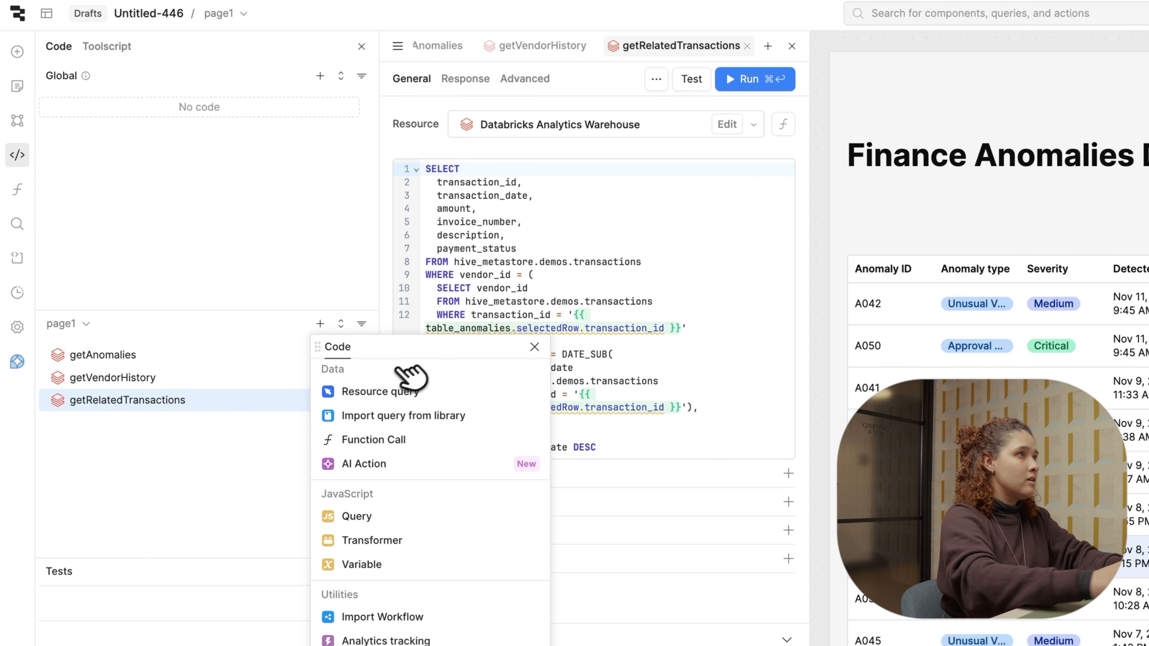
pyautogui.click(381, 389)
pyautogui.write('data')
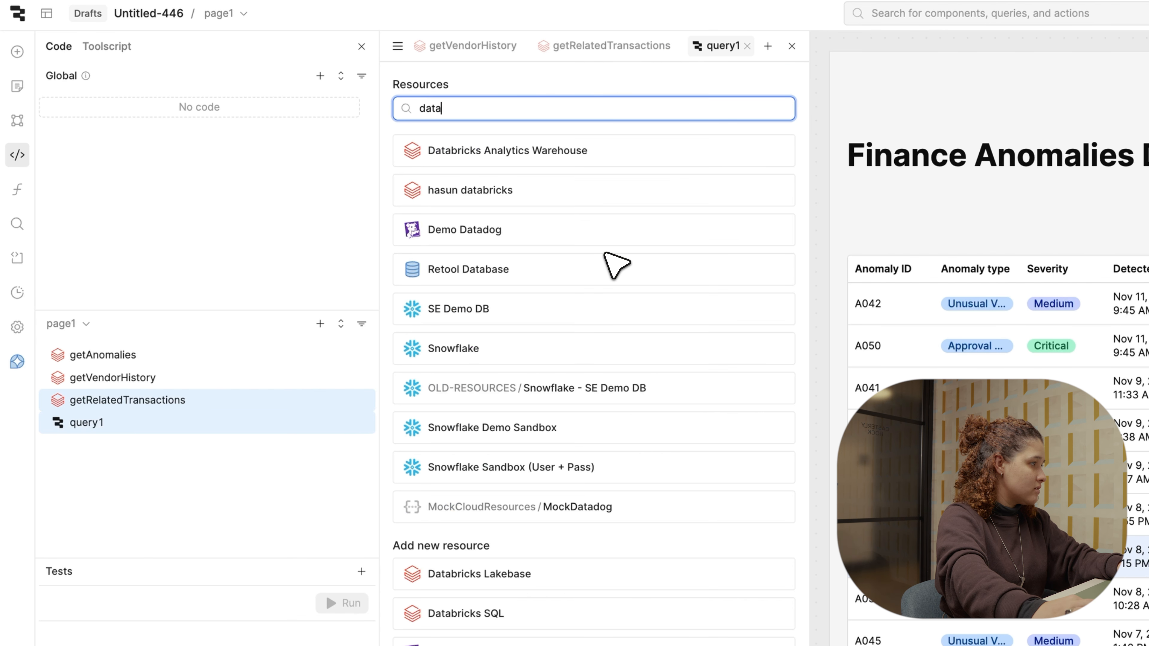
pyautogui.click(551, 150)
pyautogui.click(557, 212)
pyautogui.write("-- List of all vendor names for populating Vendor filter SELECT DISTINCT vendor_name FROM hive_metastore.demos.transactions WHERE vendor_name IS NOT NULL AND vendor_name <> '' ORDER BY vendor_name ASC")
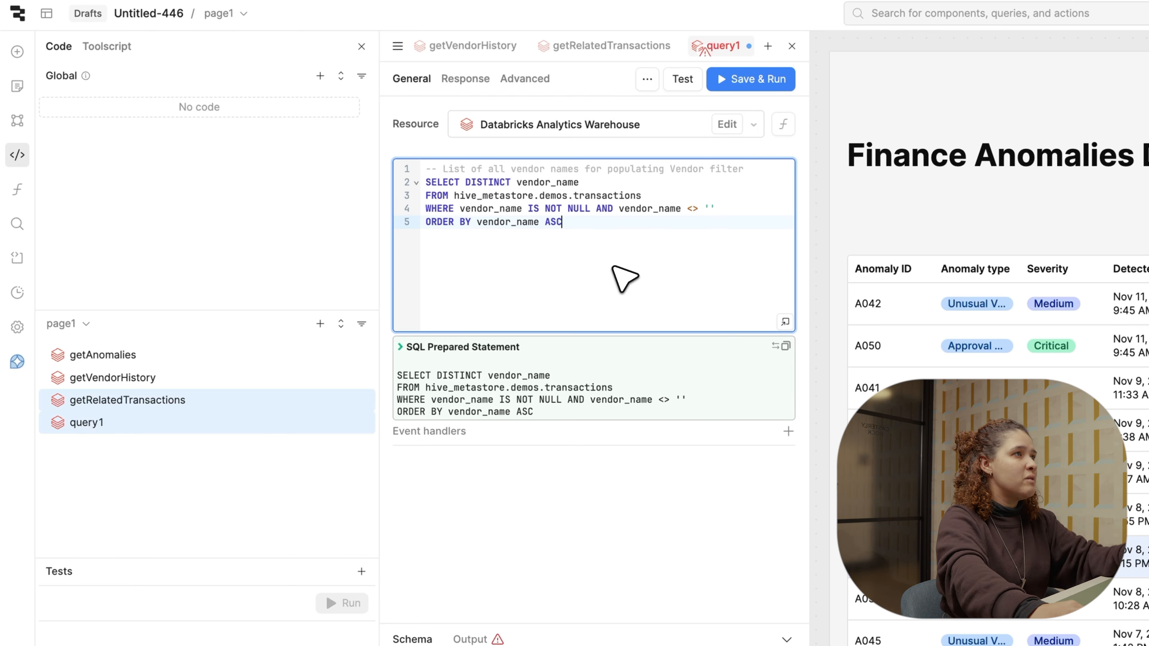
# Name the vendor names query getVendorOptions, then save and run it.
pyautogui.doubleClick(129, 423)
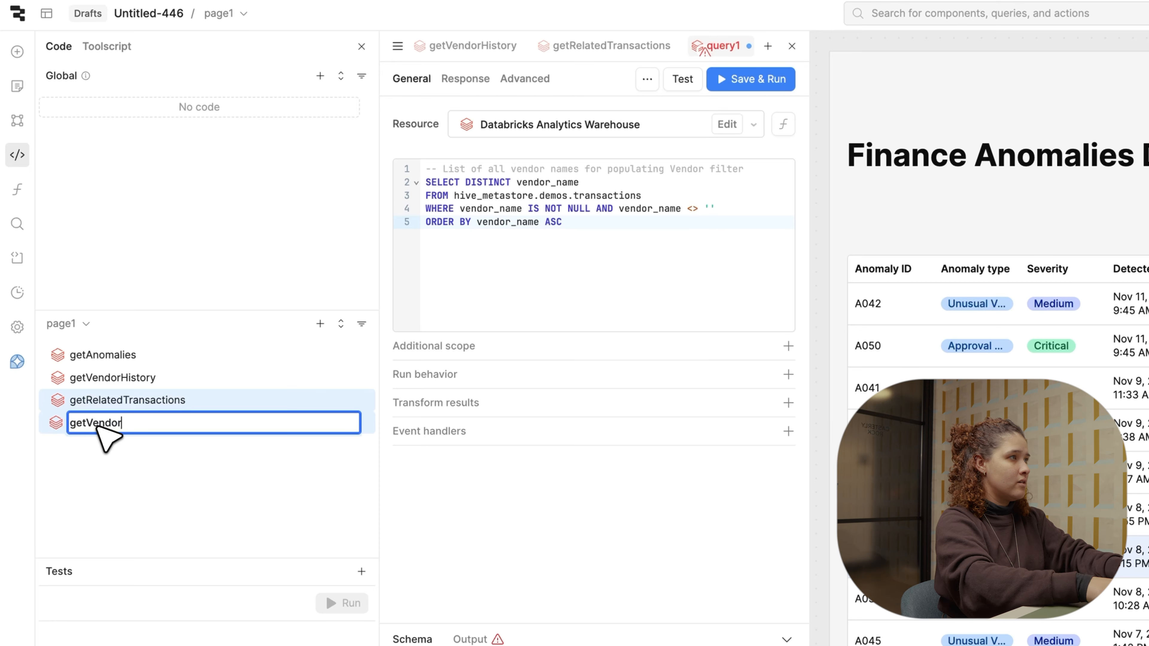
pyautogui.press('Return')
pyautogui.click(753, 80)
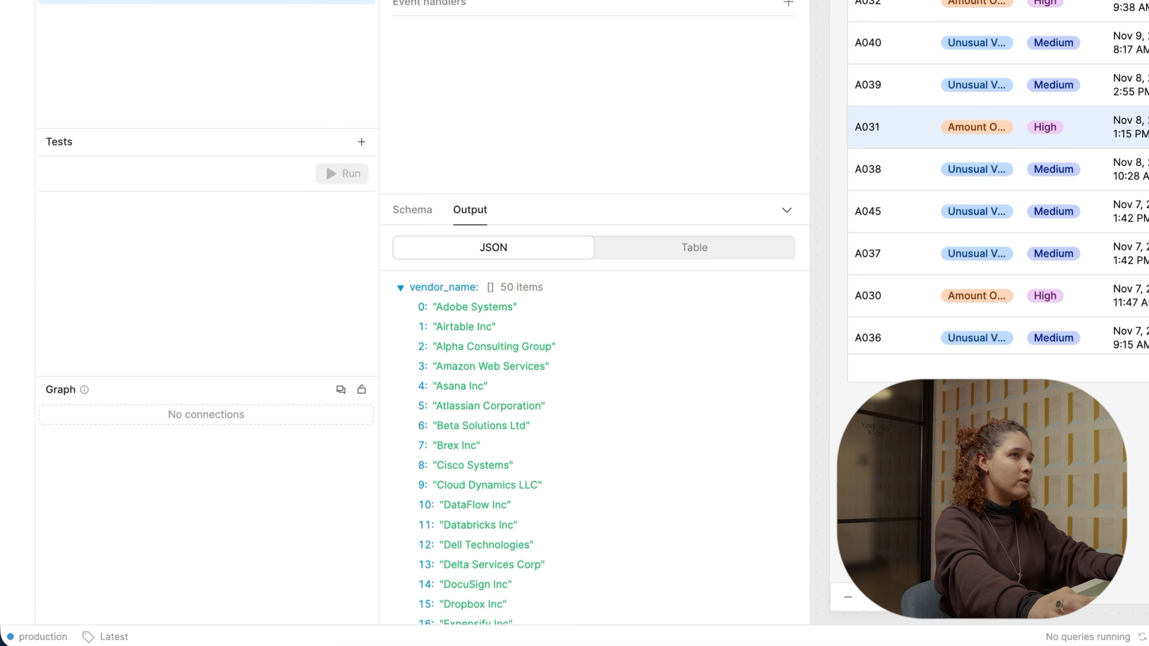
pyautogui.hscroll(5, 811, 236)
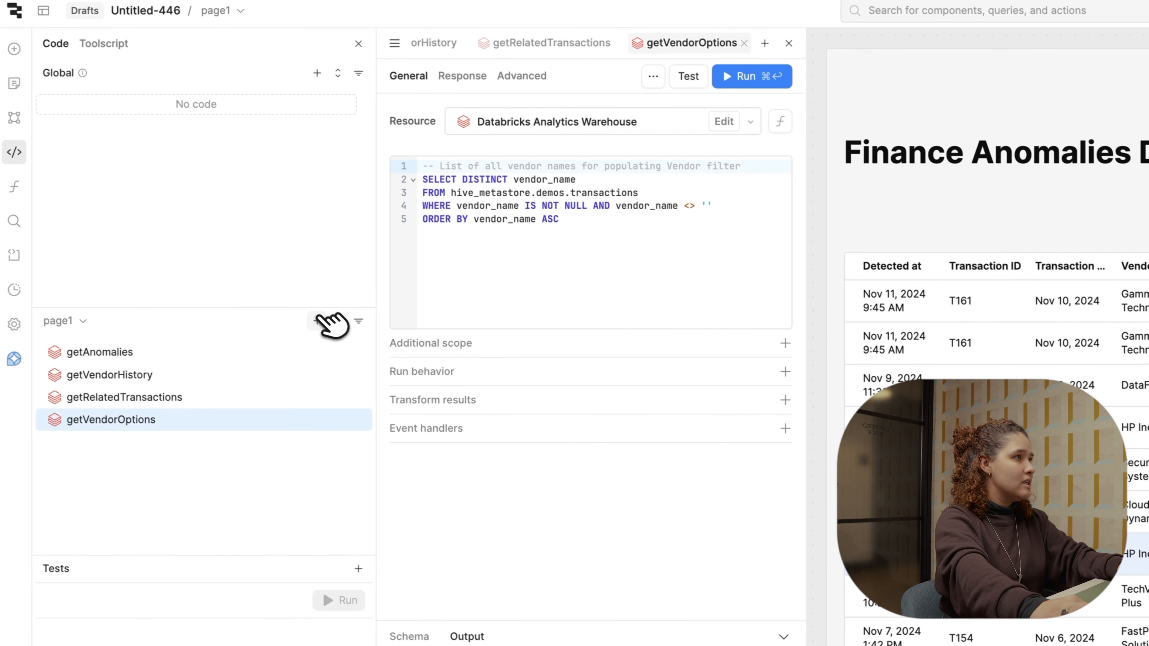
# Add a Databricks Analytics Warehouse query selecting distinct, non-empty department values from hive_metastore.demos.transactions in ascending order.
pyautogui.click(320, 322)
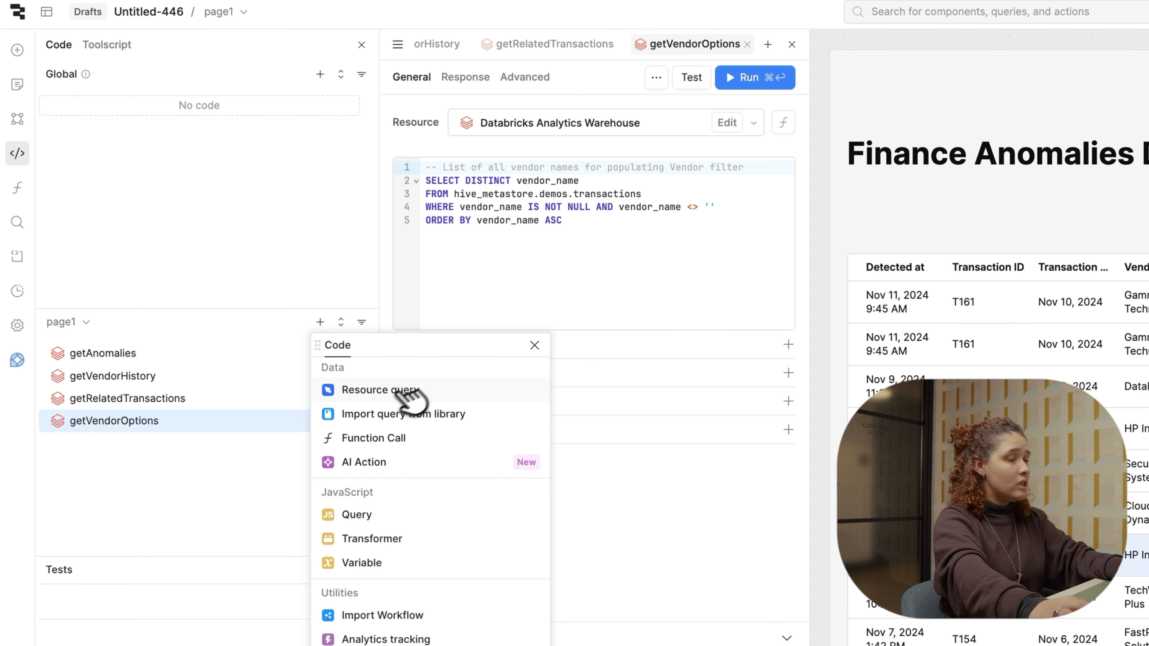
pyautogui.click(409, 395)
pyautogui.write('data')
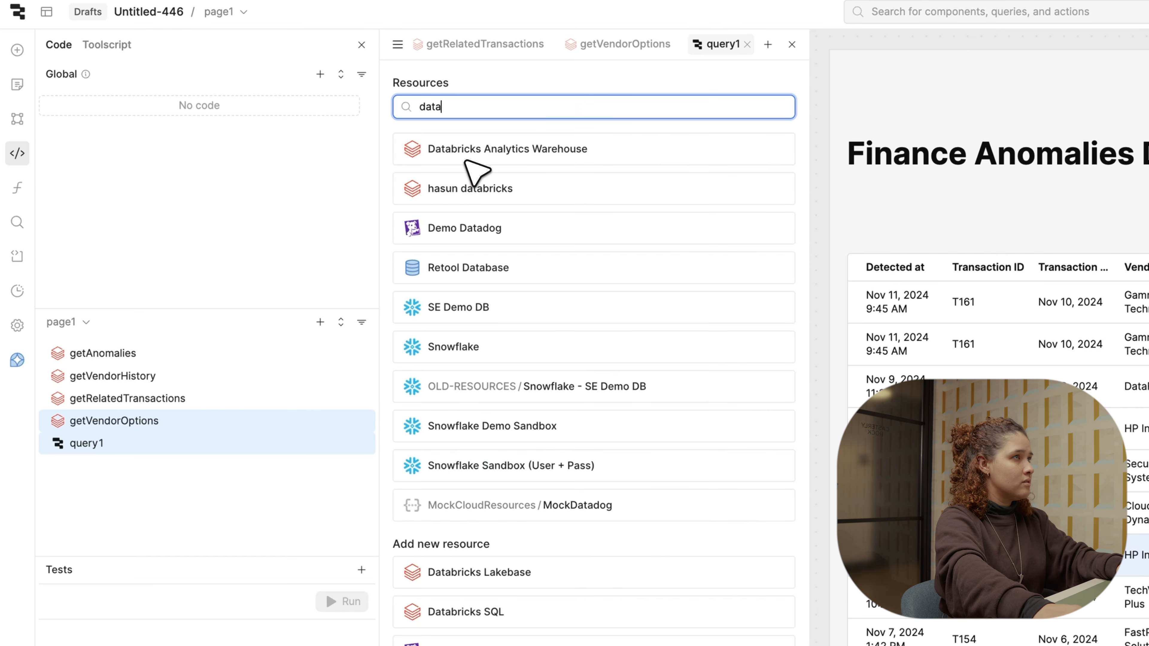
pyautogui.click(475, 157)
pyautogui.write("-- List of all departments for populating Department filter SELECT DISTINCT t.department FROM hive_metastore.demos.transactions t WHERE t.department IS NOT NULL AND t.department <> '' ORDER BY t.department ASC")
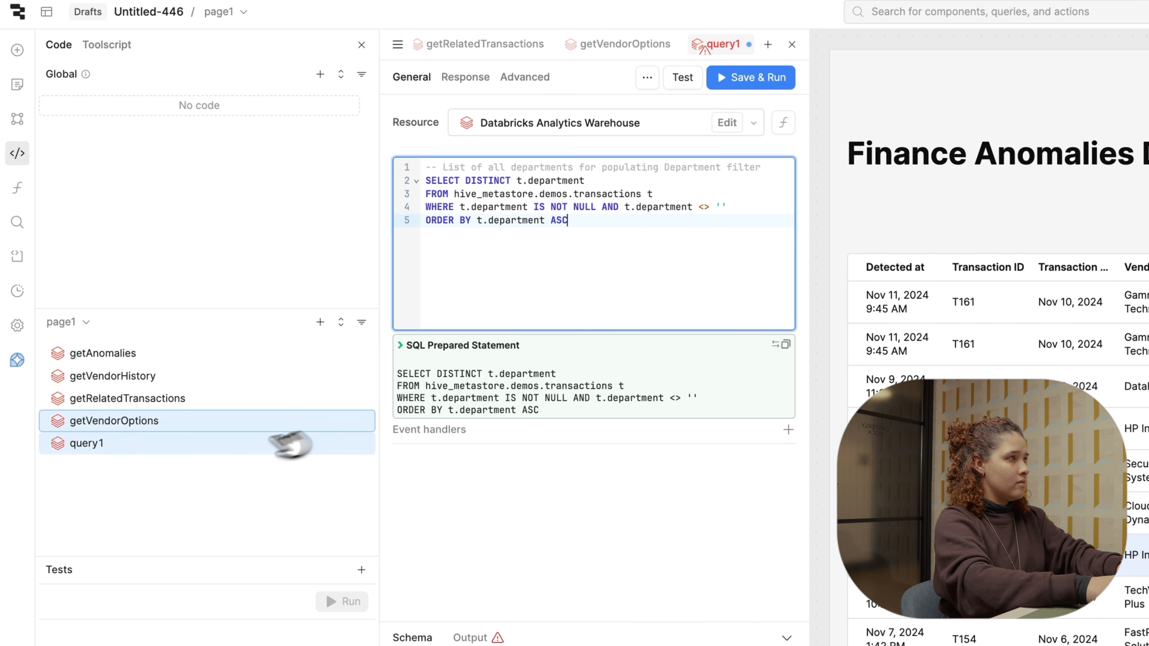
# Name the departments query getDepartmentOptions, then save and run it.
pyautogui.doubleClick(91, 444)
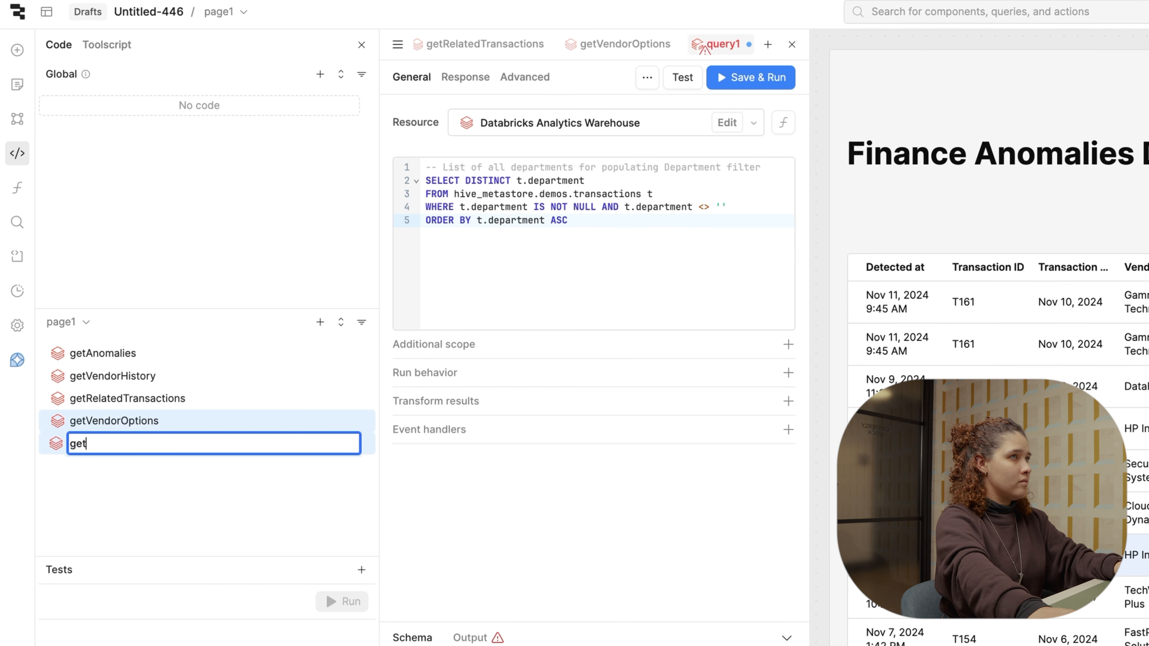
pyautogui.press('Return')
pyautogui.press('super+Return')
# Add a Databricks Analytics Warehouse query selecting distinct, non-empty payment_method values from hive_metastore.demos.transactions in ascending order.
pyautogui.click(320, 322)
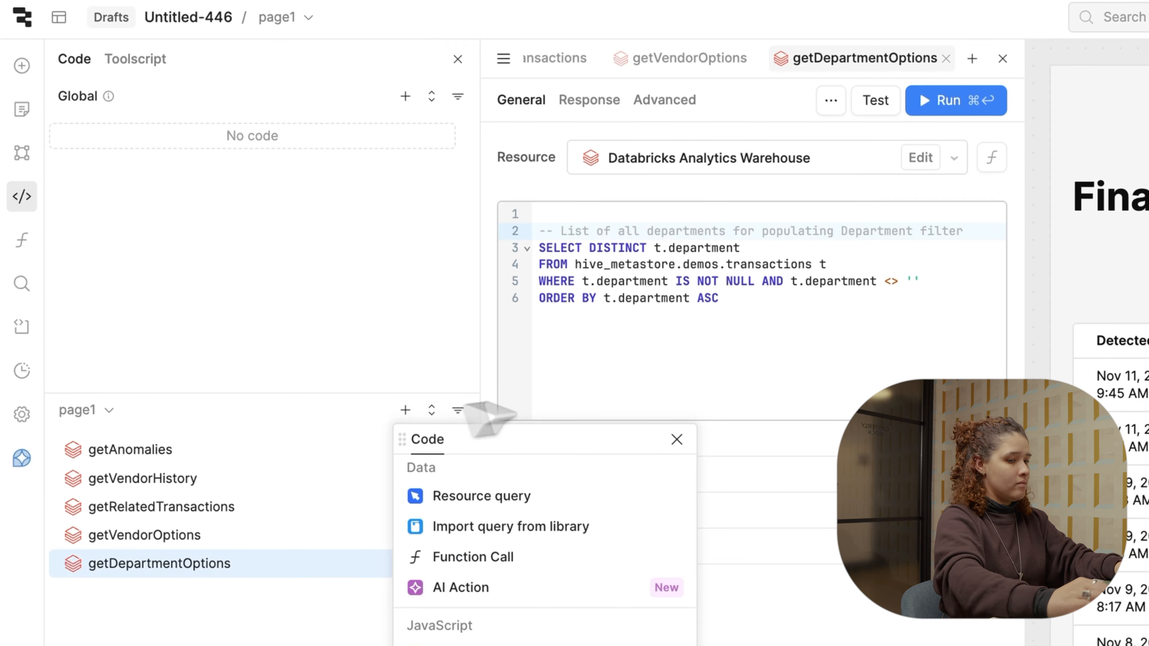
pyautogui.click(475, 495)
pyautogui.write('datra')
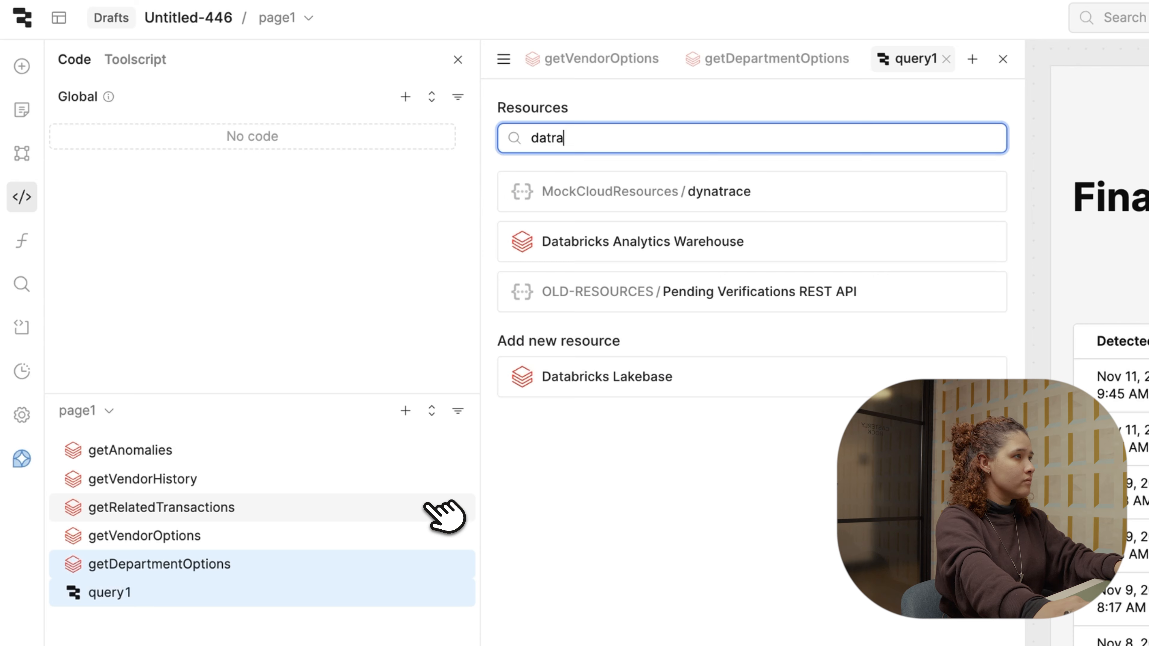
pyautogui.click(765, 241)
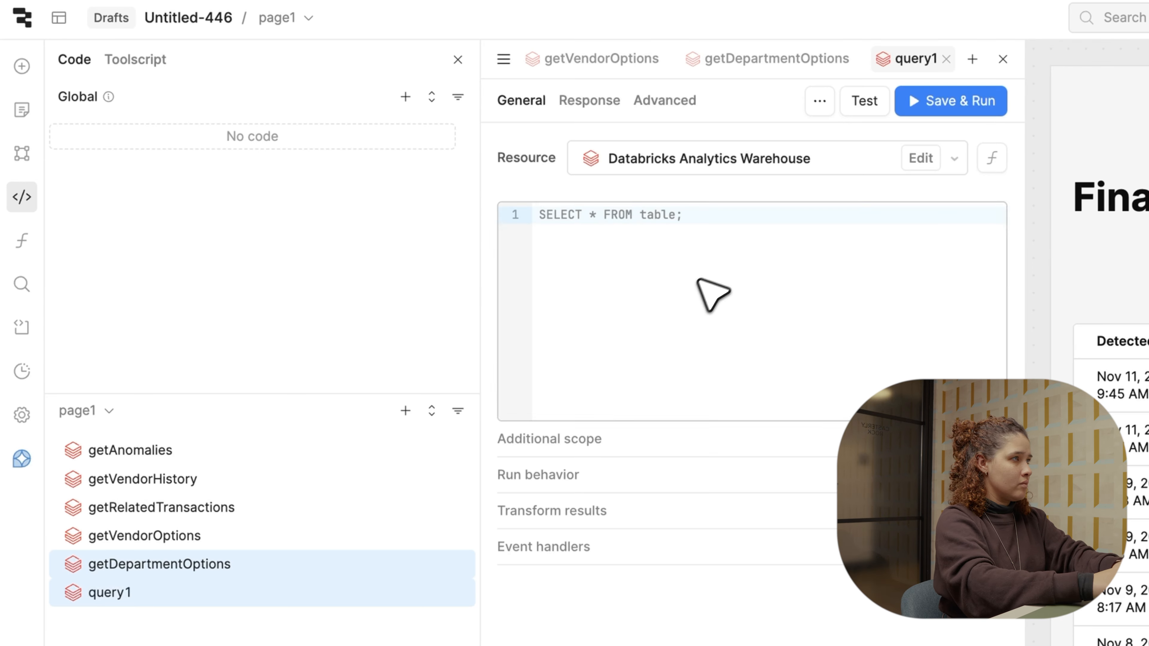
pyautogui.click(723, 285)
pyautogui.write("-- List of all payment methods for populating Payment Method filter SELECT DISTINCT t.payment_method FROM hive_metastore.demos.transactions t WHERE t.payment_method IS NOT NULL AND t.payment_method <> '' ORDER BY t.payment_method ASC")
# Save and run the payment methods query and name it getPaymentMethodsOptions.
pyautogui.click(955, 101)
pyautogui.doubleClick(156, 593)
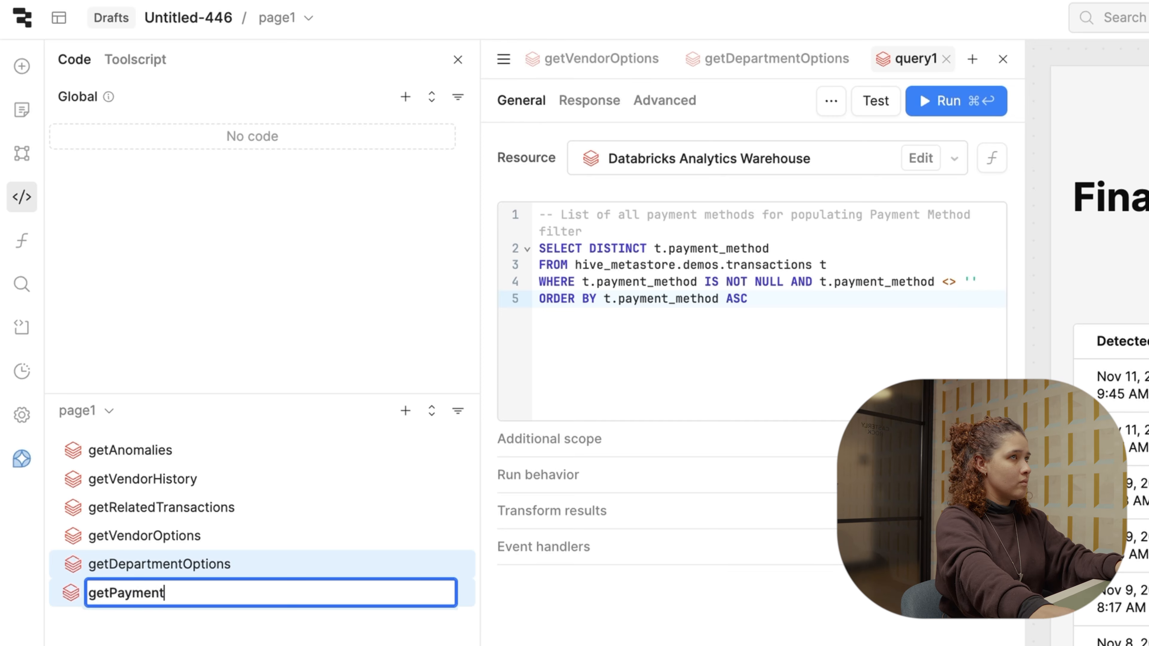
pyautogui.press('Return')
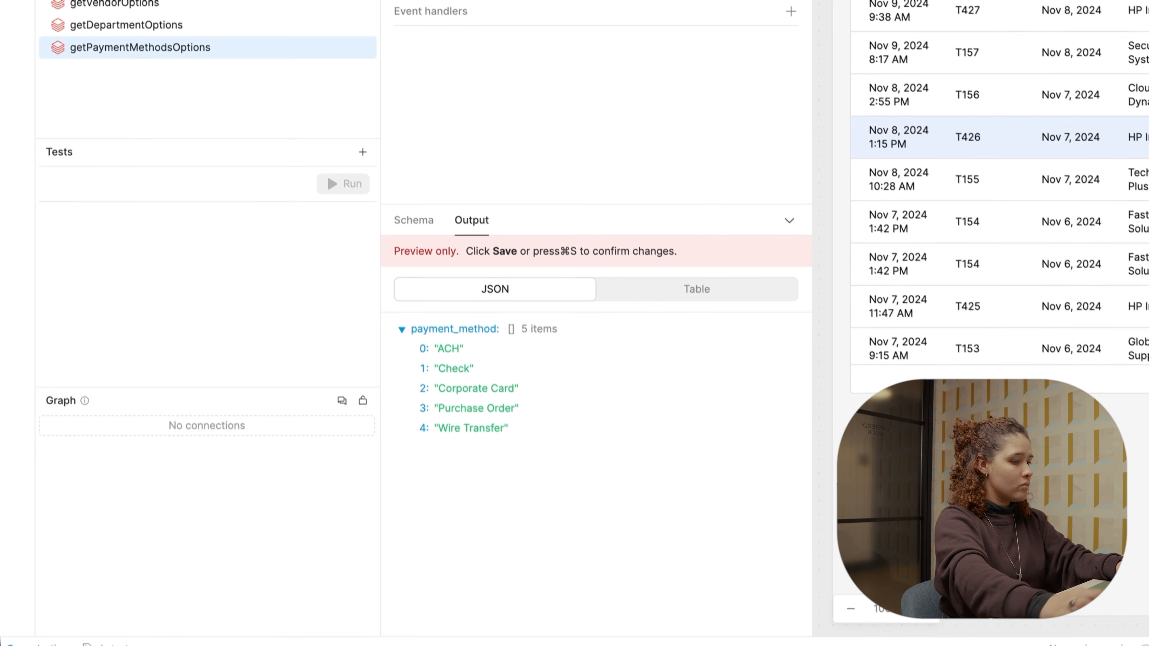
# Add and run a Databricks Analytics Warehouse query selecting distinct, non-empty vendor_category values from hive_metastore.demos.vendors in ascending order.
pyautogui.click(405, 411)
pyautogui.click(380, 386)
pyautogui.write('da')
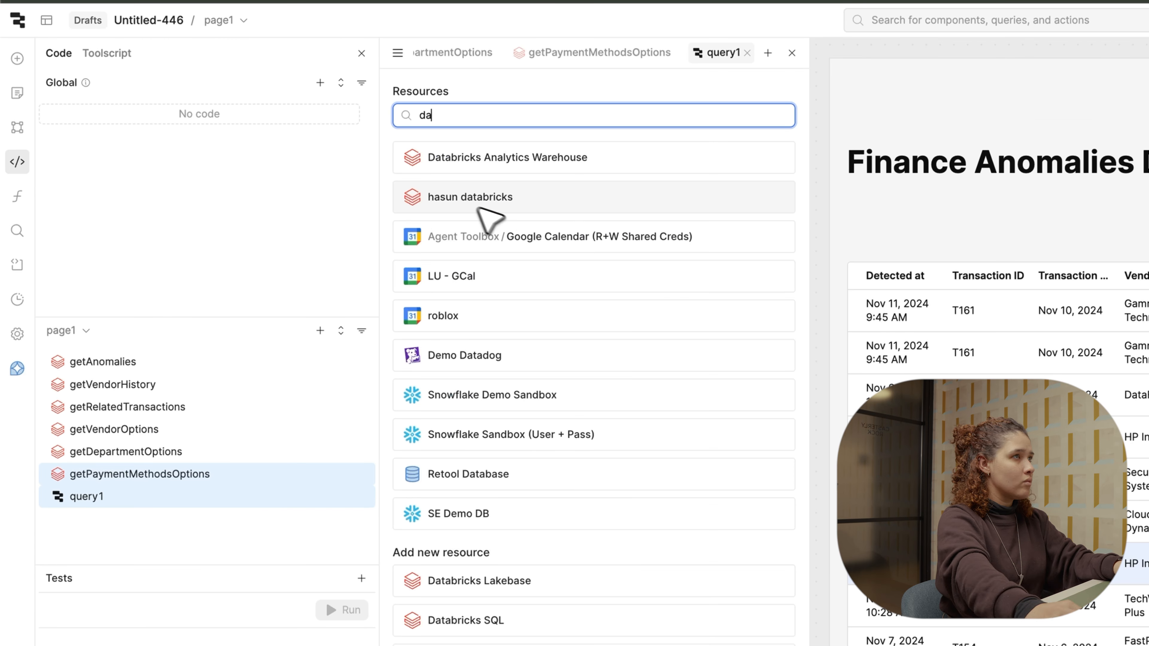
pyautogui.press('Return')
pyautogui.write("-- List of all vendor categories for populating Vendor Category filter SELECT DISTINCT v.vendor_category FROM hive_metastore.demos.vendors v WHERE v.vendor_category IS NOT NULL AND v.vendor_category <> '' ORDER BY v.vendor_category ASC")
pyautogui.press('super+Return')
# Name the vendor categories query getVendorCategoryOptions.
pyautogui.doubleClick(86, 497)
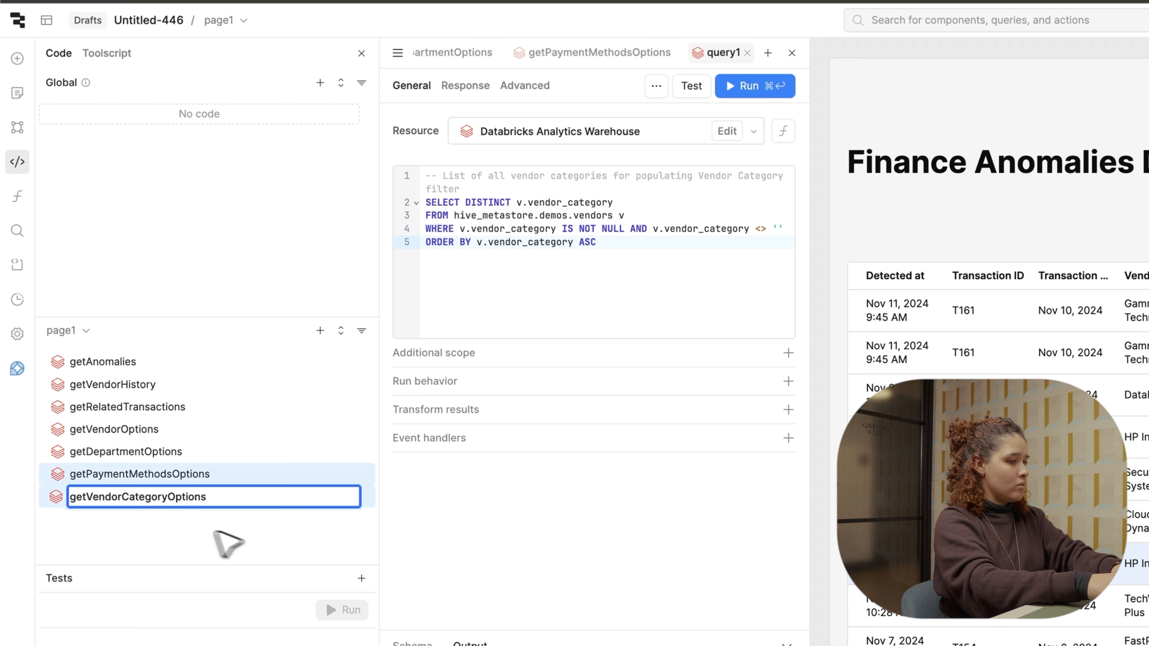
pyautogui.write('getVendorCategoryOptions')
pyautogui.press('Return')
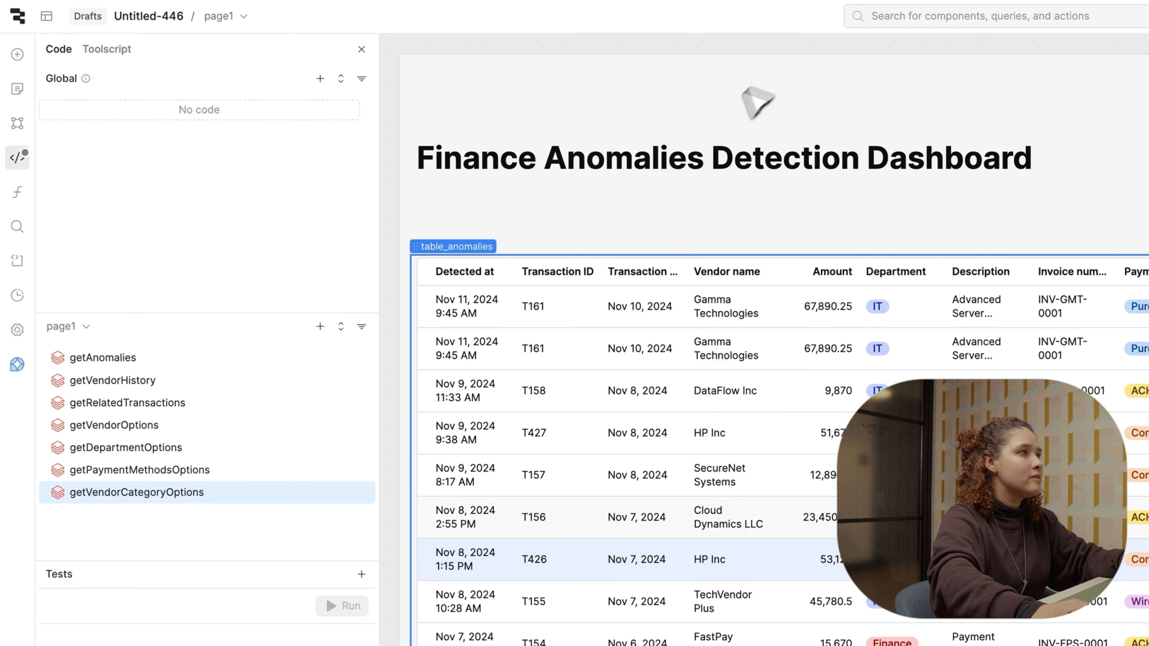
# Add a Container component to the canvas beside the anomalies table.
pyautogui.click(21, 53)
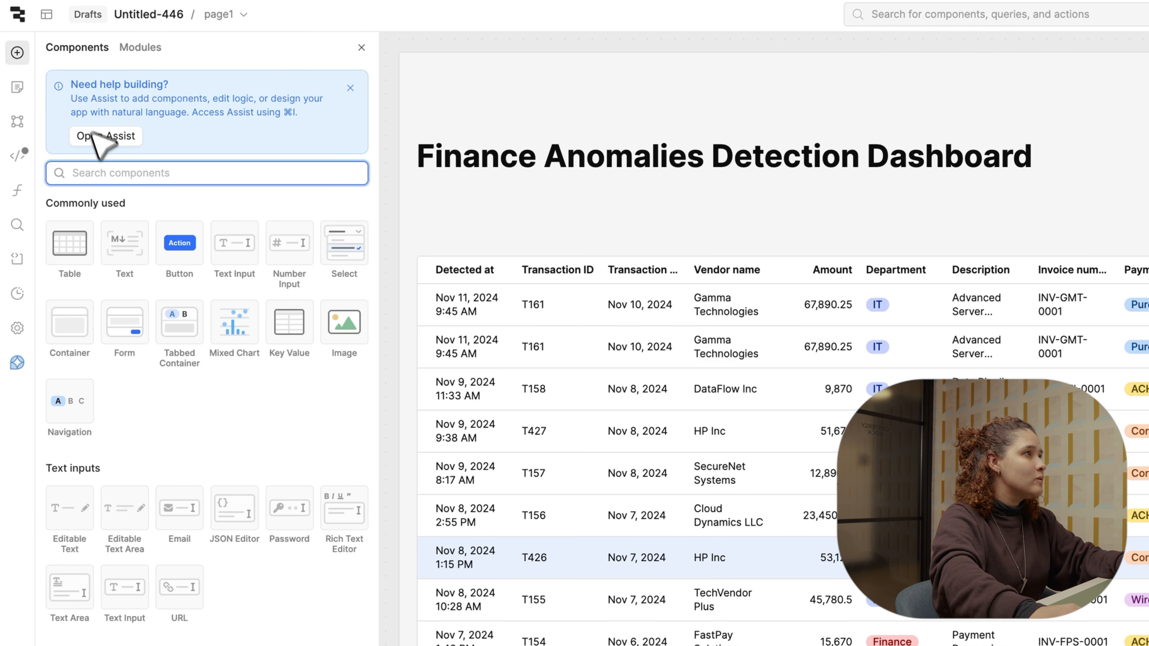
pyautogui.write('contain')
pyautogui.moveTo(81, 262); pyautogui.dragTo(1148, 275)
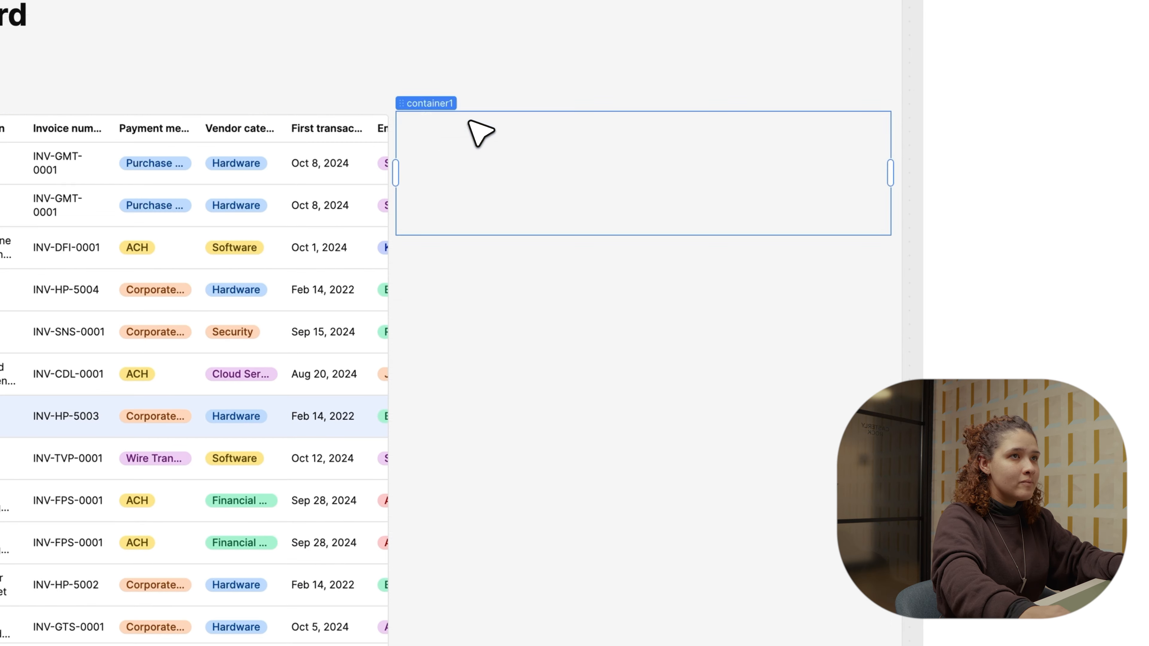
# Set the new container's title to the heading "#### Anomalies Details".
pyautogui.click(480, 133)
pyautogui.moveTo(901, 170); pyautogui.dragTo(1027, 180)
pyautogui.write('Anomalies Deta')
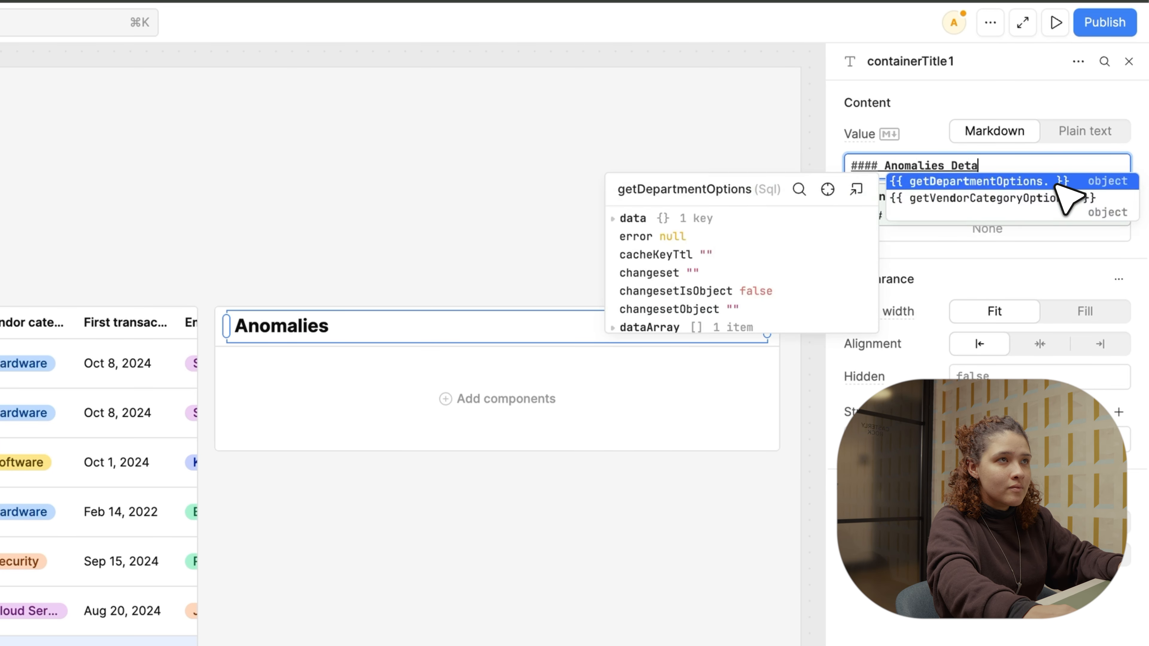
pyautogui.write('ils')
pyautogui.click(518, 495)
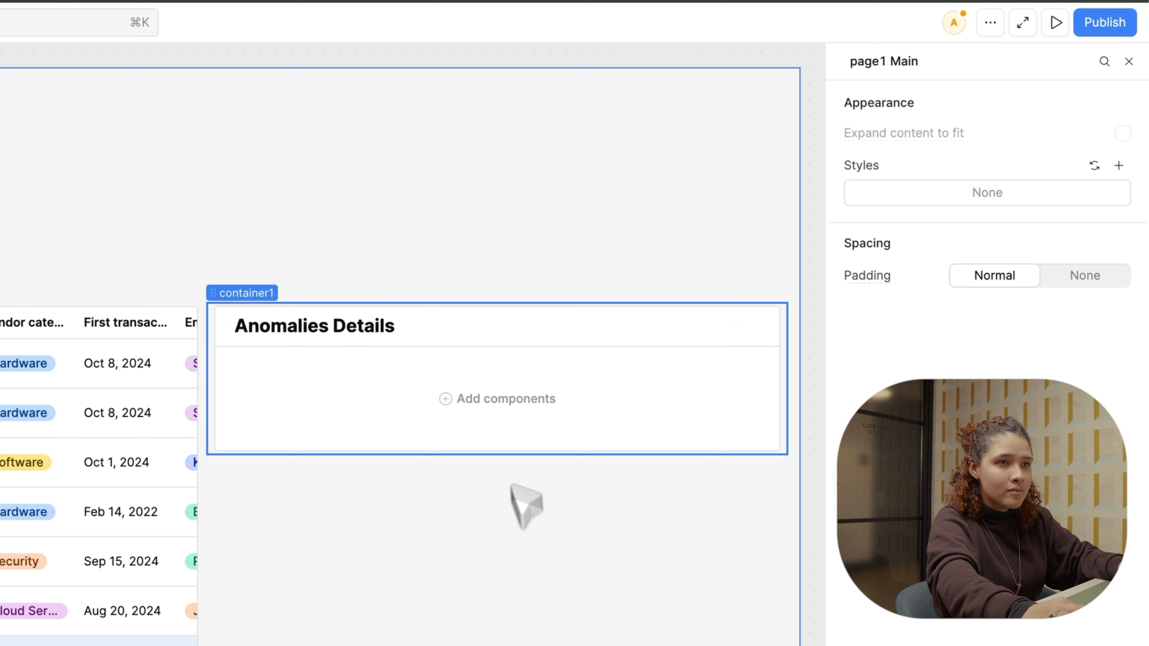
# Add a text to the Anomalies Details container reading "### Vendor: `{{ table_anomalies.selectedRow.vendor_name }}`" and widen it to fit one line.
pyautogui.click(469, 404)
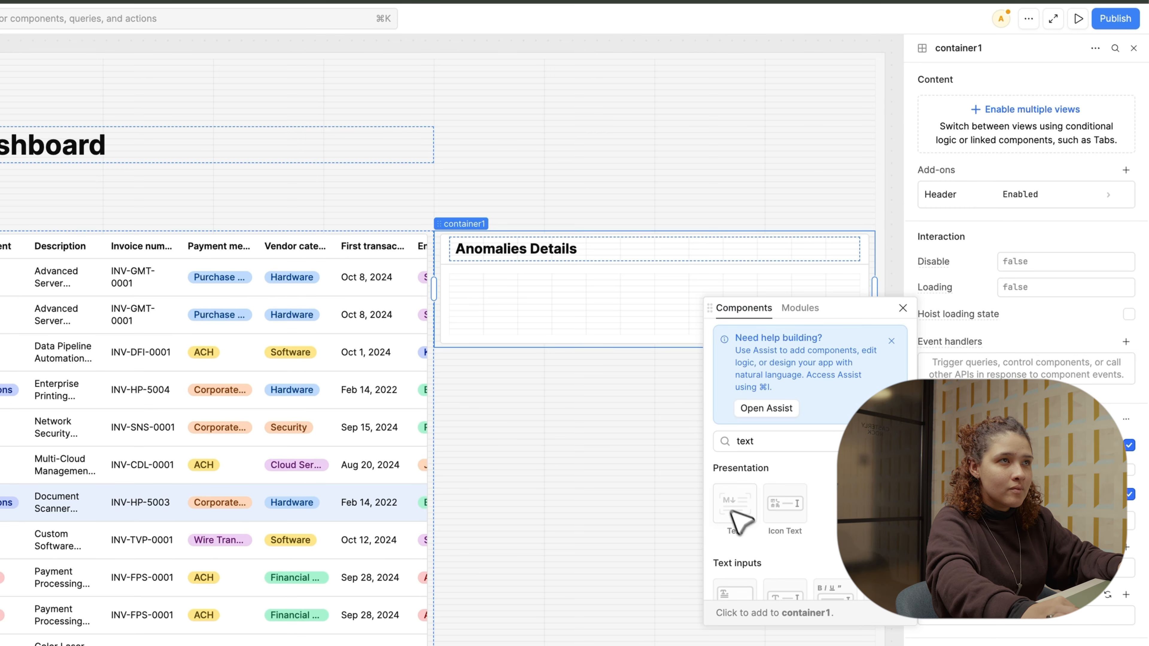
pyautogui.click(752, 509)
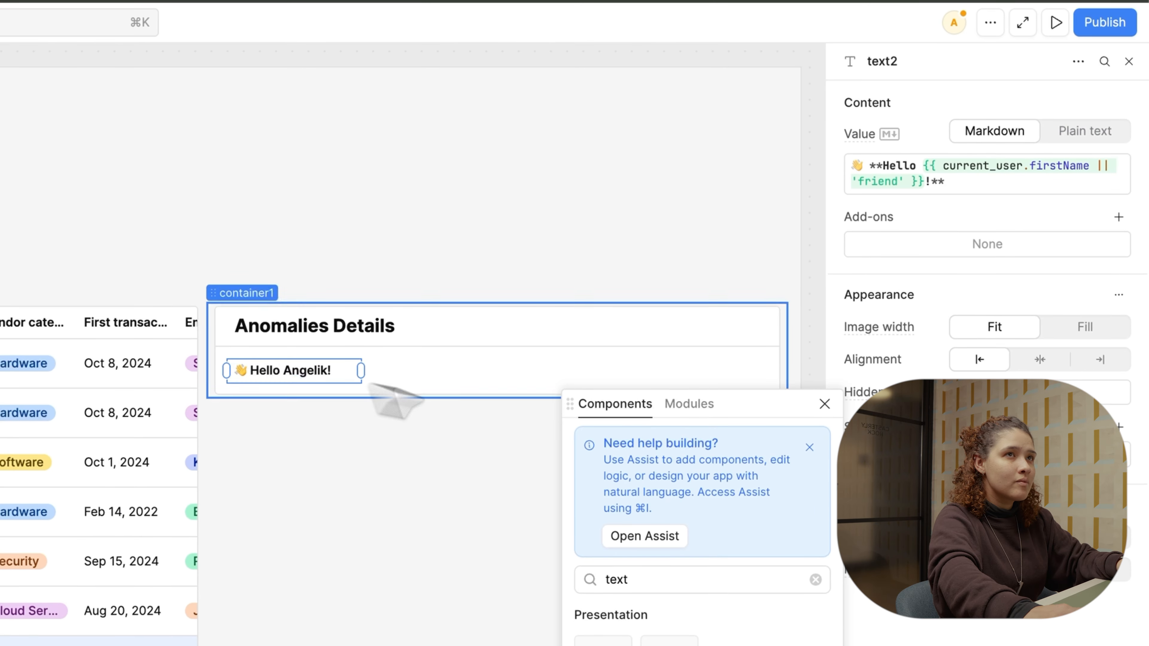
pyautogui.click(931, 184)
pyautogui.press('super+a')
pyautogui.write('### Vendor: `{{ table_anomalies.selectedRow.vendor_name }}`')
pyautogui.click(307, 625)
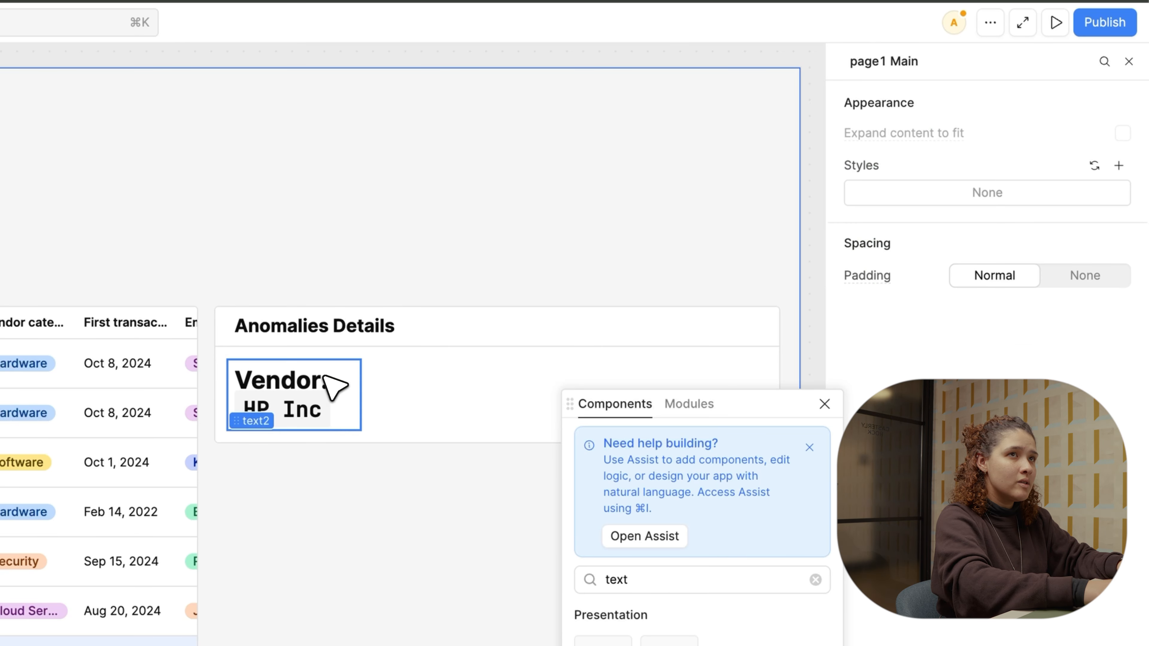
pyautogui.click(353, 394)
pyautogui.moveTo(362, 400); pyautogui.dragTo(506, 414)
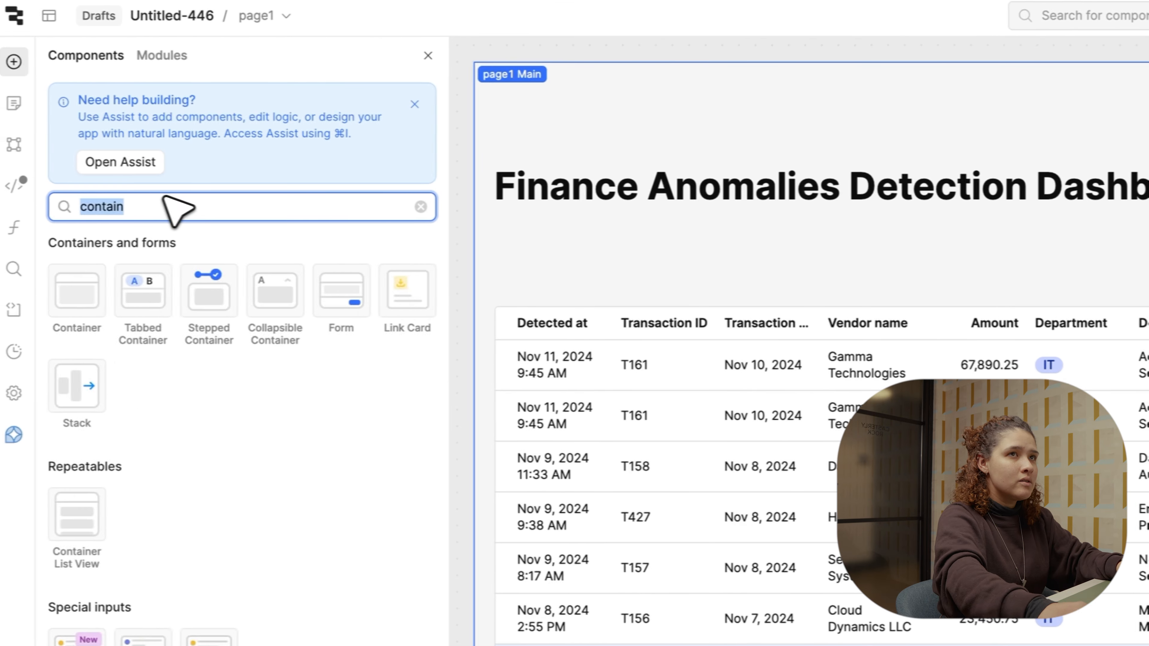
# Add a Statistic component inside the Anomalies Details container, beside the vendor text.
pyautogui.write('stati')
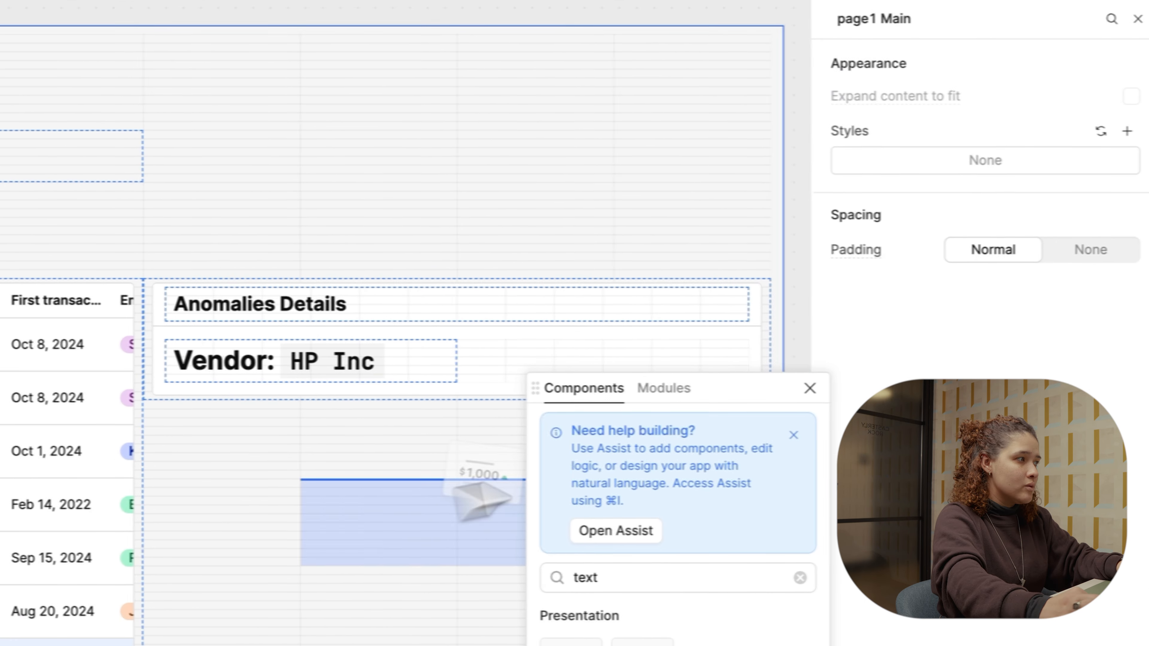
pyautogui.moveTo(475, 491); pyautogui.dragTo(493, 350)
pyautogui.click(800, 388)
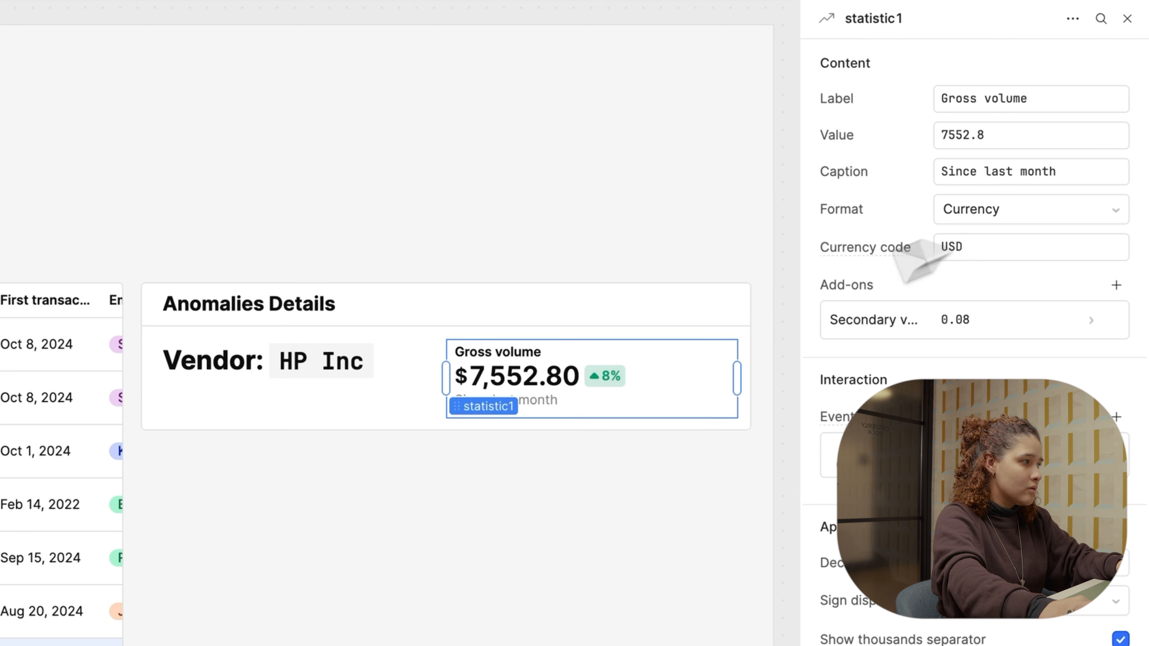
# Remove the statistic's secondary value and caption, and label it "Confidence Score".
pyautogui.click(1114, 319)
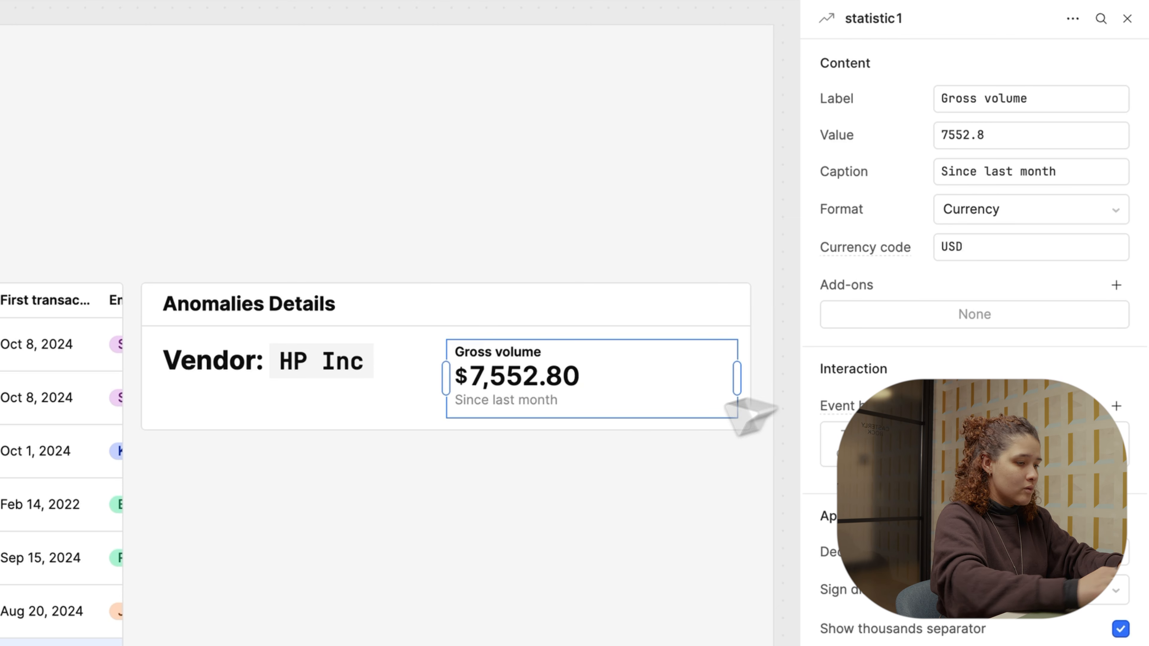
pyautogui.click(1013, 175)
pyautogui.hotkey('ctrl', 'a')
pyautogui.press('BackSpace')
pyautogui.tripleClick(985, 106)
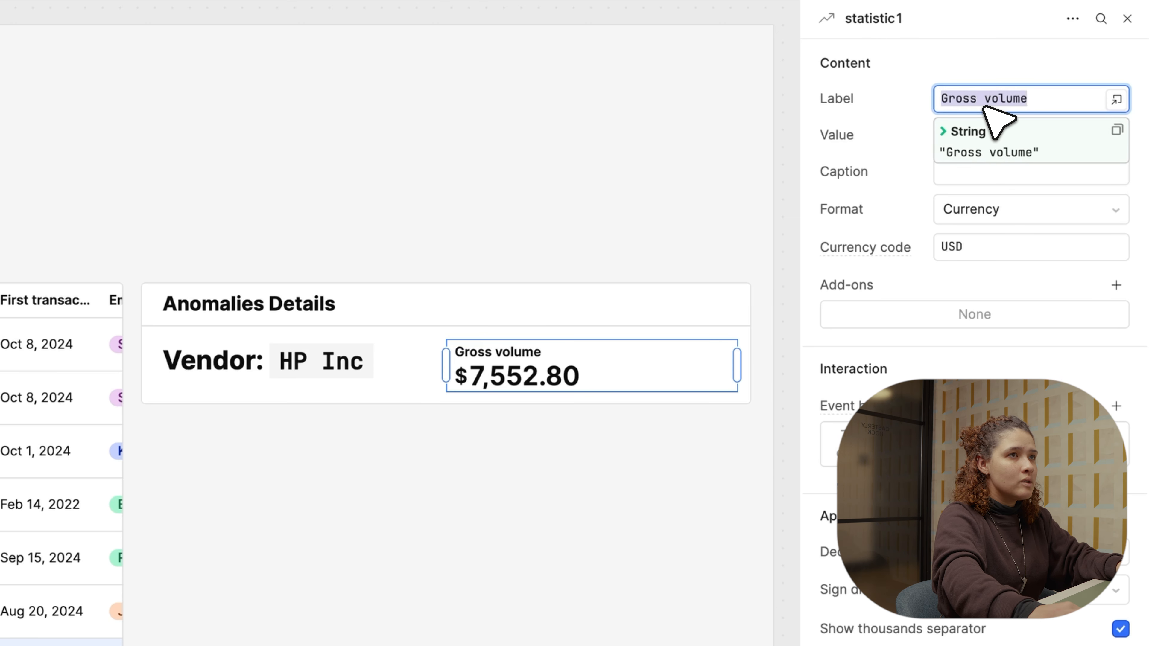
pyautogui.write('Confidence Score')
pyautogui.click(885, 145)
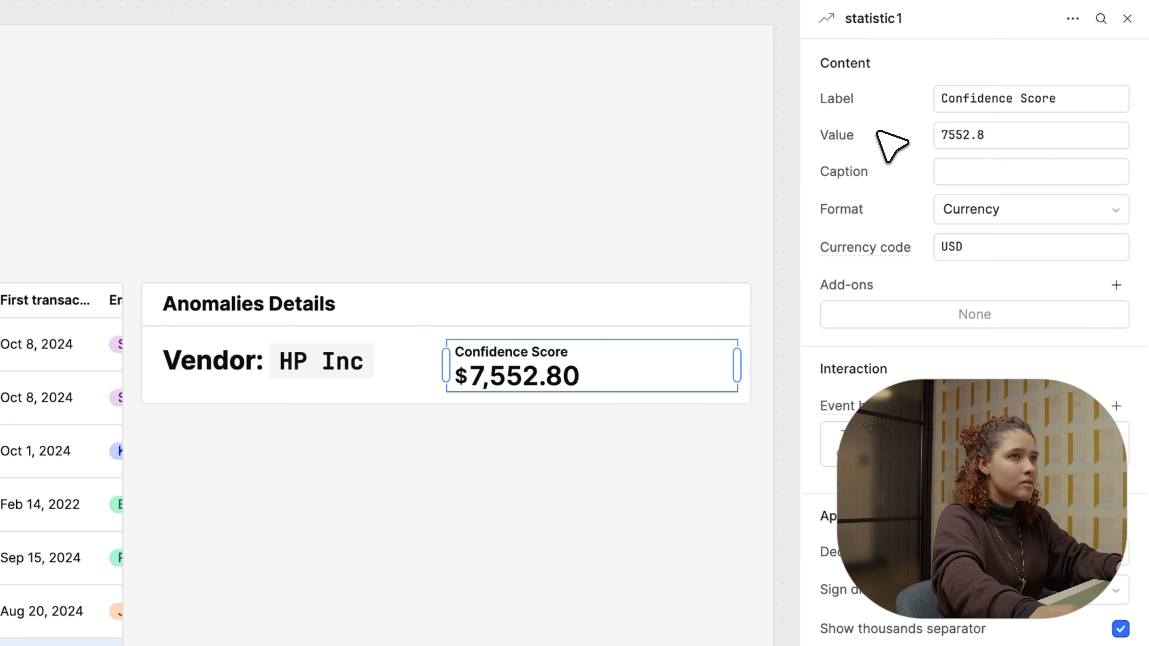
# Format Confidence Score as Percent with the value {{ table_anomalies.selectedRow.confidence_score }} and align it to the right.
pyautogui.click(1009, 213)
pyautogui.click(993, 282)
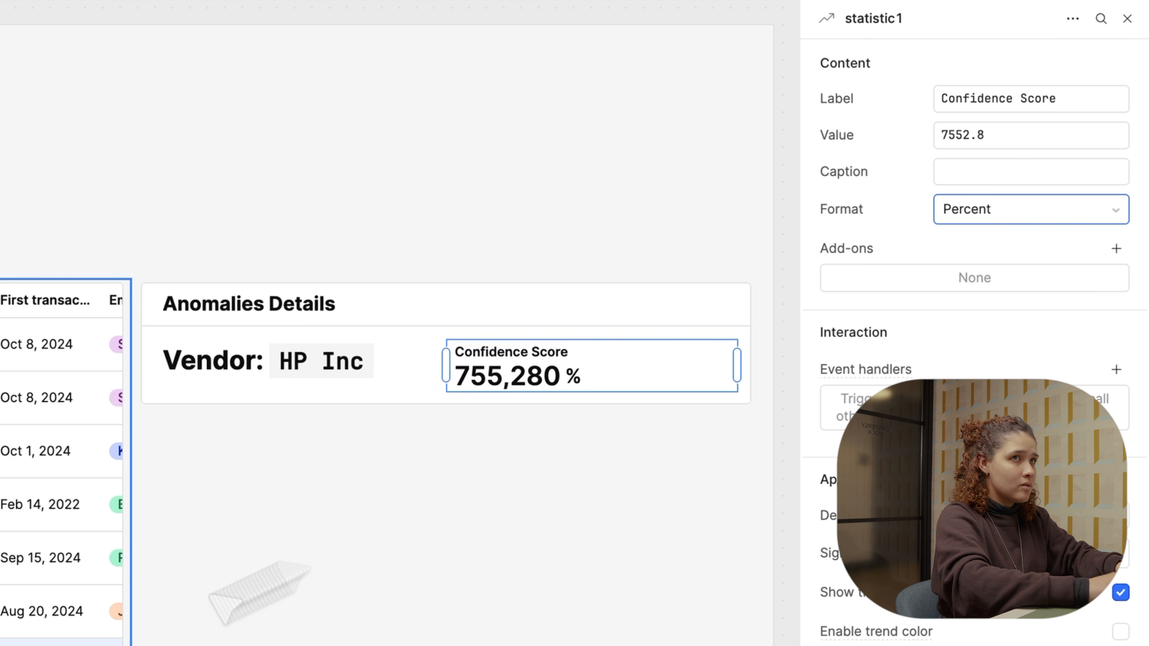
pyautogui.tripleClick(986, 136)
pyautogui.write('{{ table_anomalies.selectedRow.confidence_score }}')
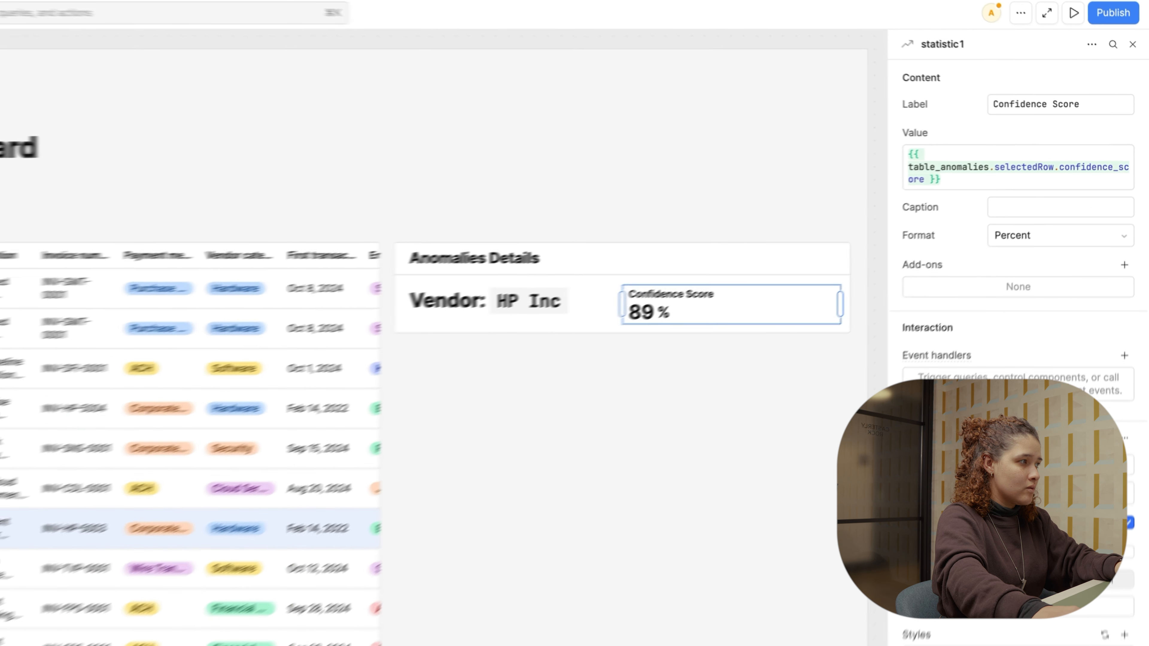
pyautogui.click(1109, 546)
pyautogui.click(729, 504)
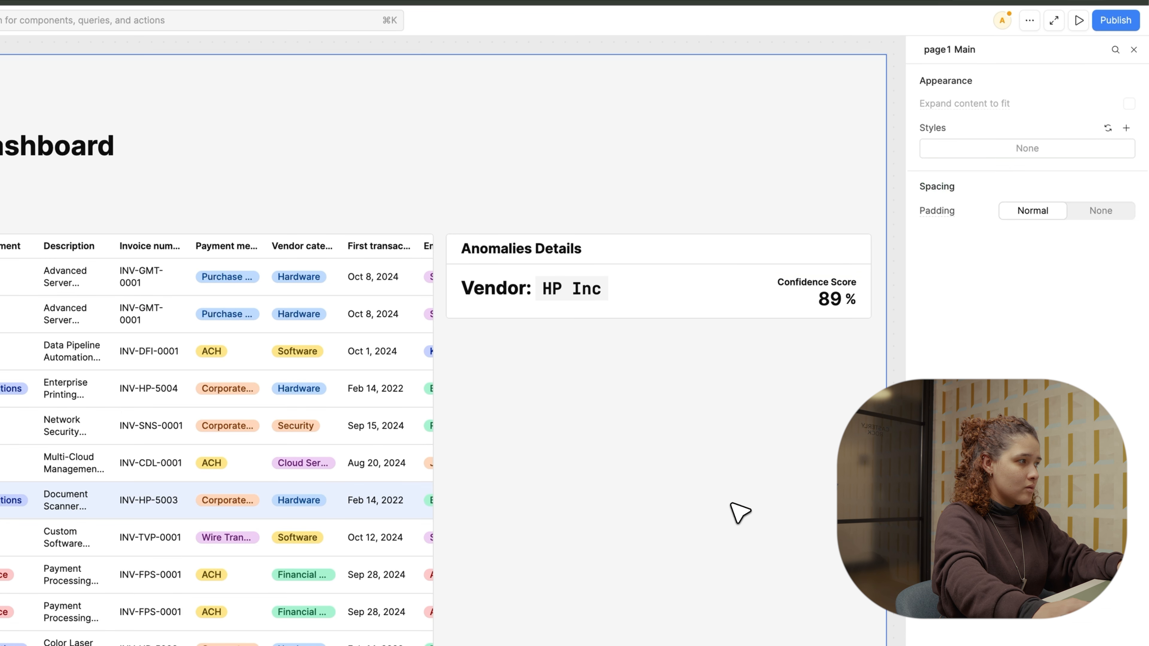
# Add a Tags component to the Anomalies Details container, directly under the vendor text.
pyautogui.click(651, 312)
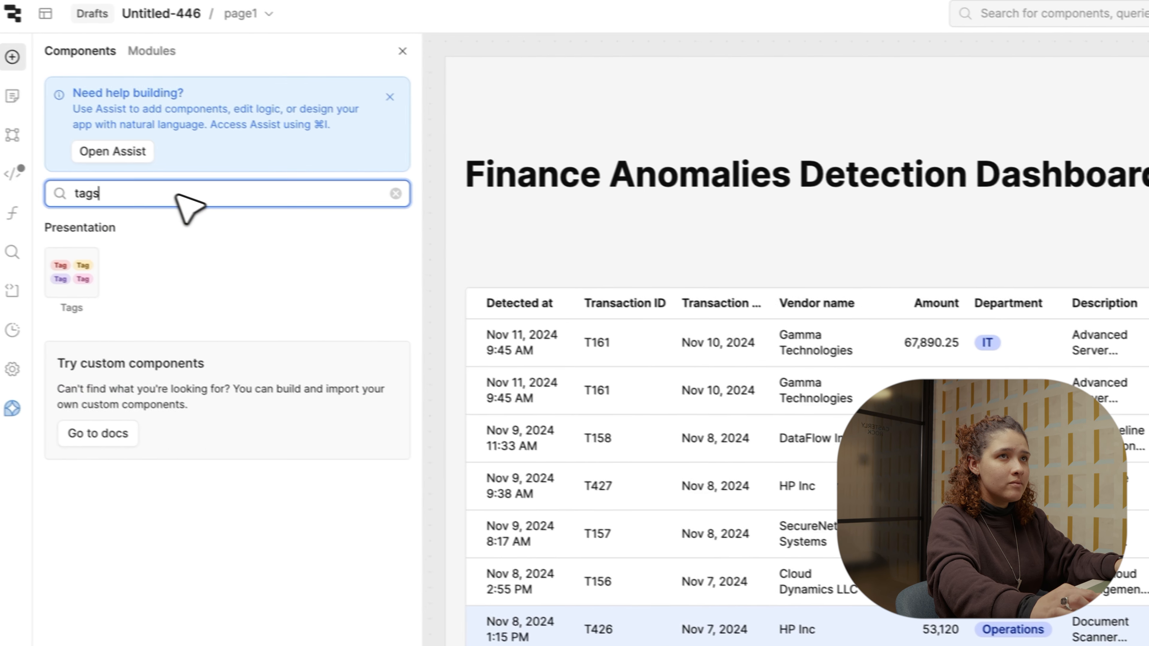
pyautogui.write('s')
pyautogui.moveTo(1086, 390); pyautogui.dragTo(393, 397)
# Switch the tags to Mapped mode with the selected table_anomalies row's anomaly_type, severity and department as data source, or an empty array without a selection.
pyautogui.click(1000, 125)
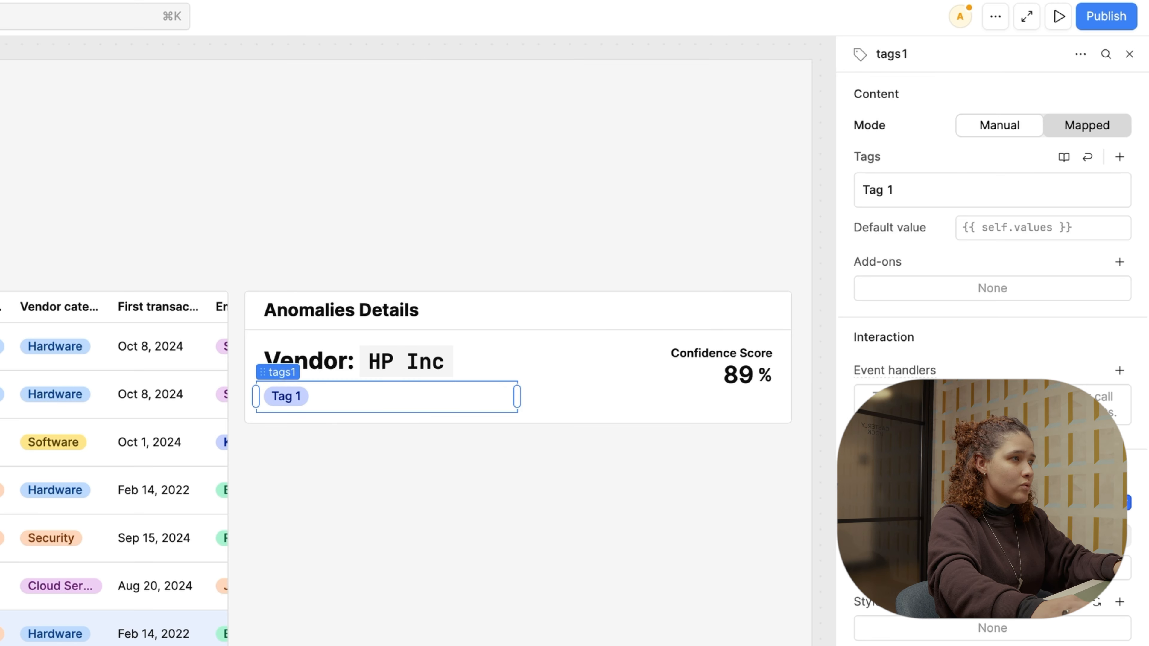
pyautogui.click(1087, 125)
pyautogui.click(973, 159)
pyautogui.click(978, 192)
pyautogui.click(1005, 167)
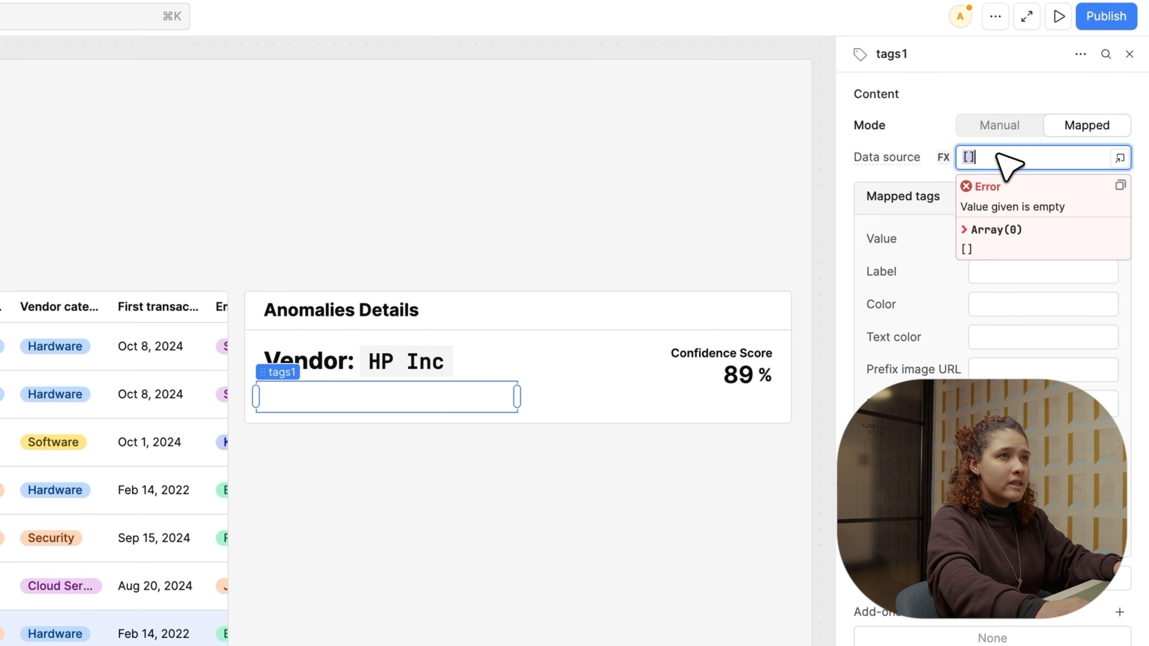
pyautogui.write('table_anomalies.selectedRow ? [table_anomalies.selectedRow.anomaly_type, table_anomalies.selectedRow.severity, table_anomalies.selectedRow.department] : []')
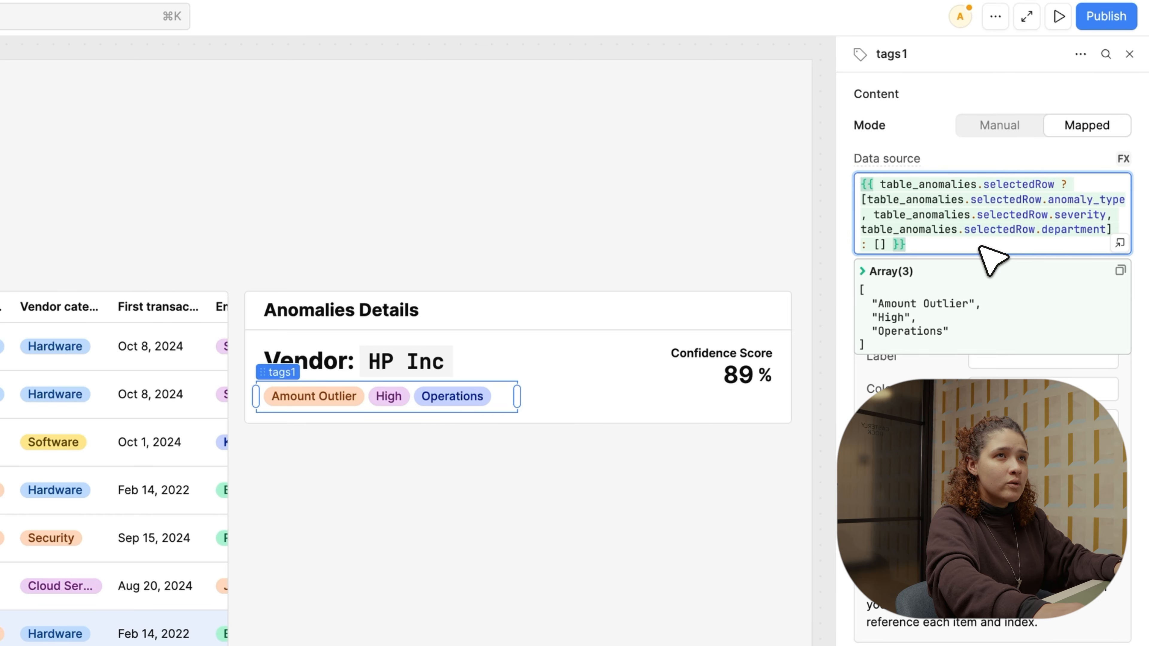
pyautogui.click(486, 597)
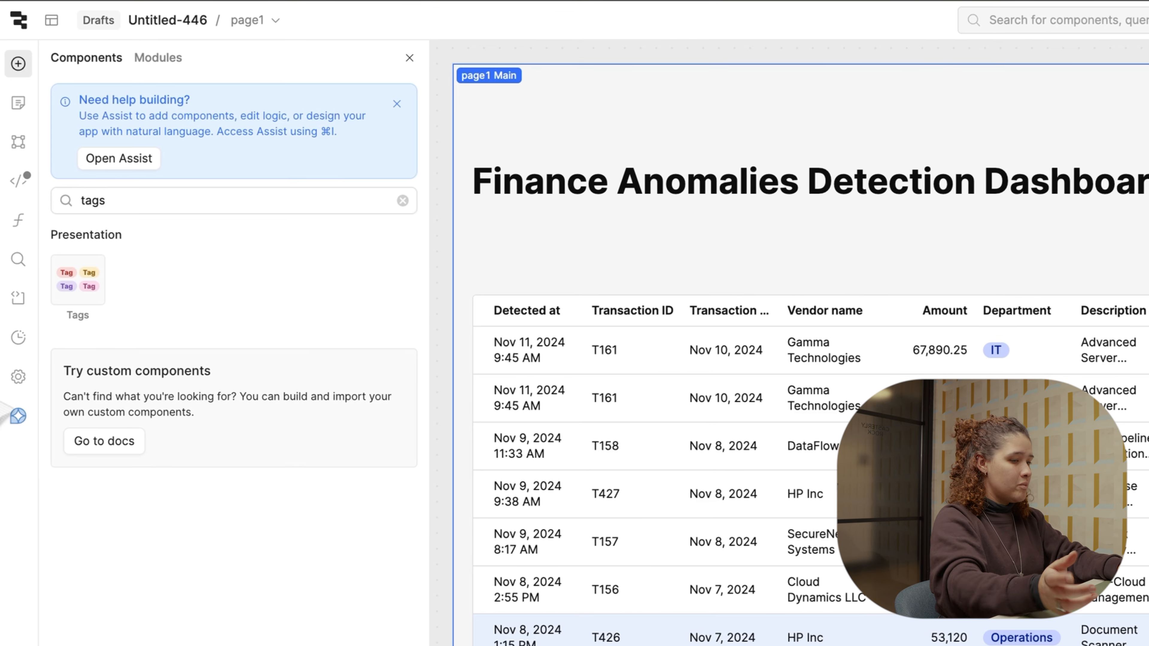
# Add a Divider below the tags, spanning the Anomalies Details container.
pyautogui.tripleClick(185, 200)
pyautogui.write('line')
pyautogui.moveTo(79, 279); pyautogui.dragTo(1148, 430)
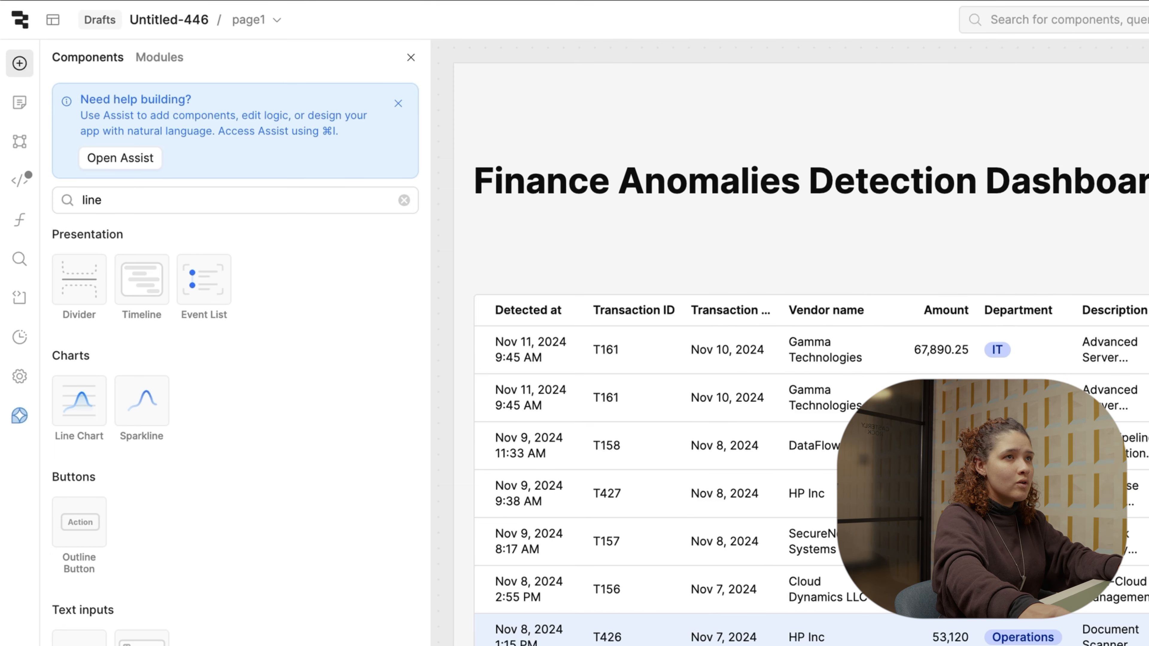
# Add a Statistic below the divider and duplicate it twice to form a row of three.
pyautogui.tripleClick(166, 193)
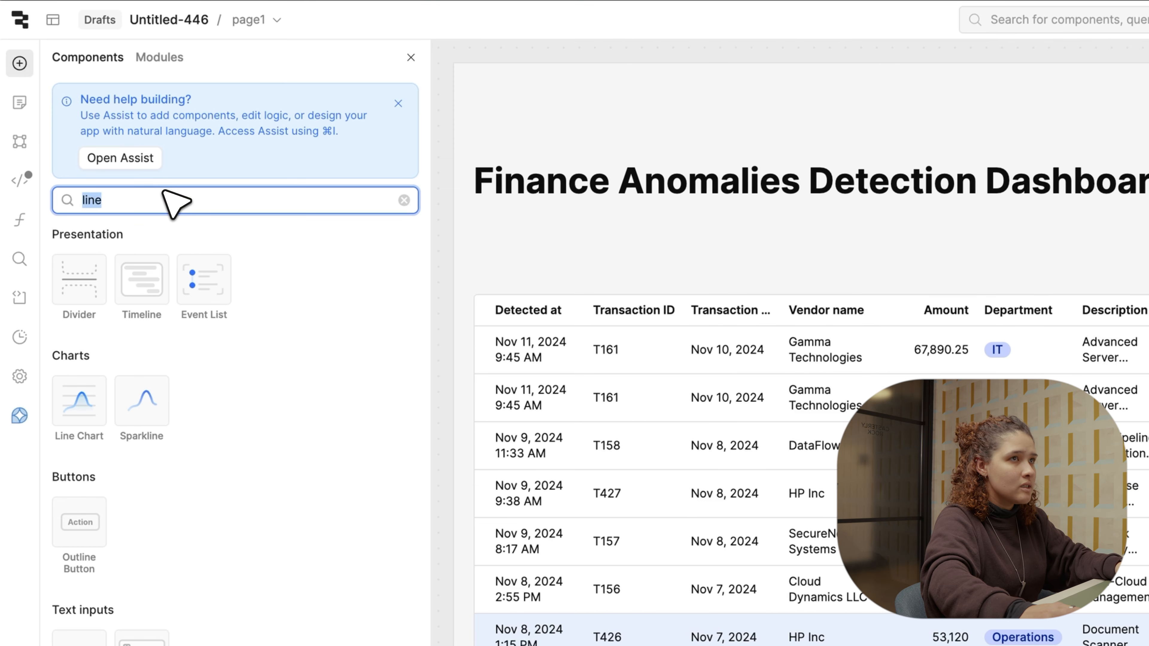
pyautogui.write('stat')
pyautogui.moveTo(180, 249); pyautogui.dragTo(1148, 448)
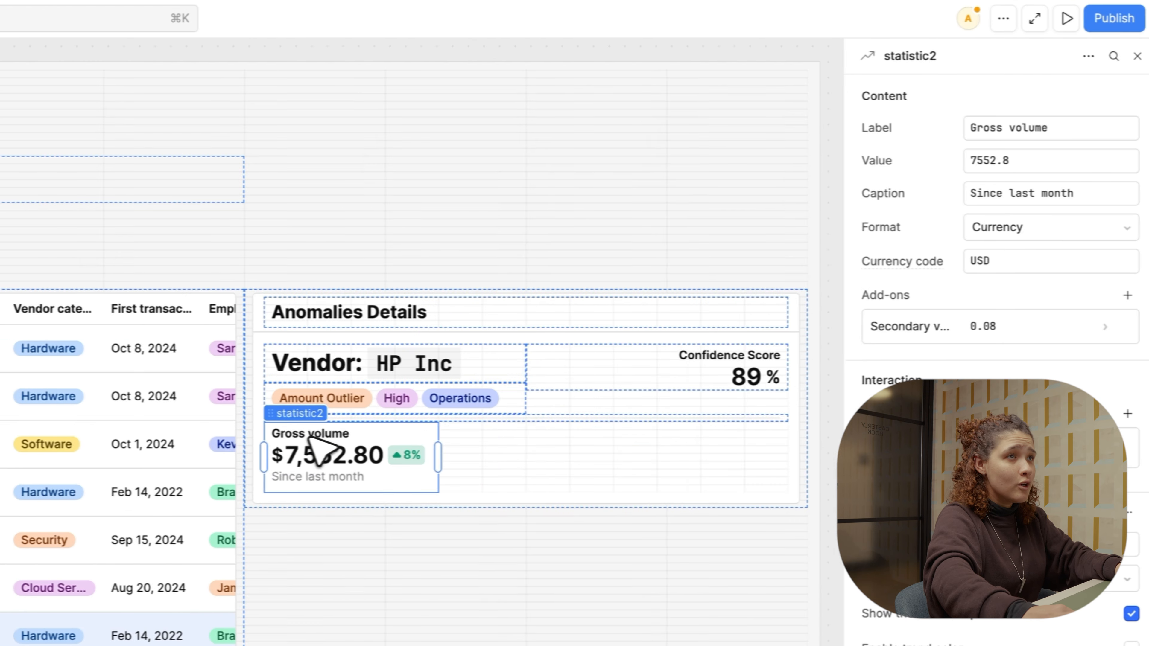
pyautogui.press('super+d')
pyautogui.moveTo(309, 474); pyautogui.dragTo(461, 435)
pyautogui.press('super+d')
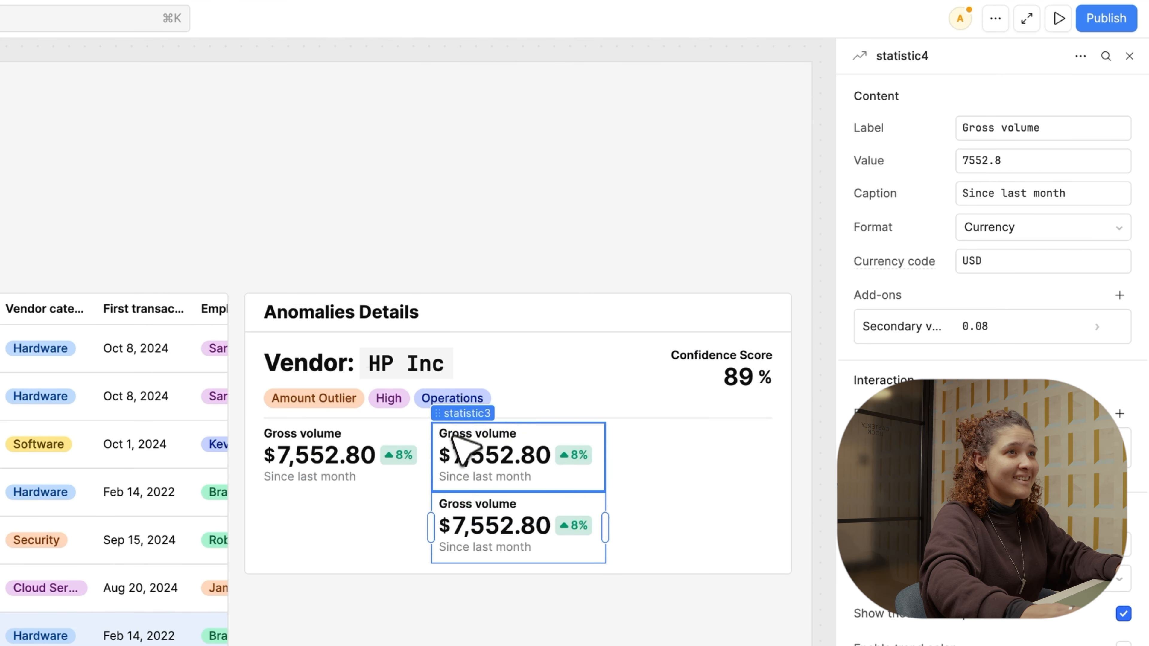
pyautogui.moveTo(457, 500); pyautogui.dragTo(595, 462)
# Remove the secondary value add-on from all three statistics below the divider.
pyautogui.click(382, 479)
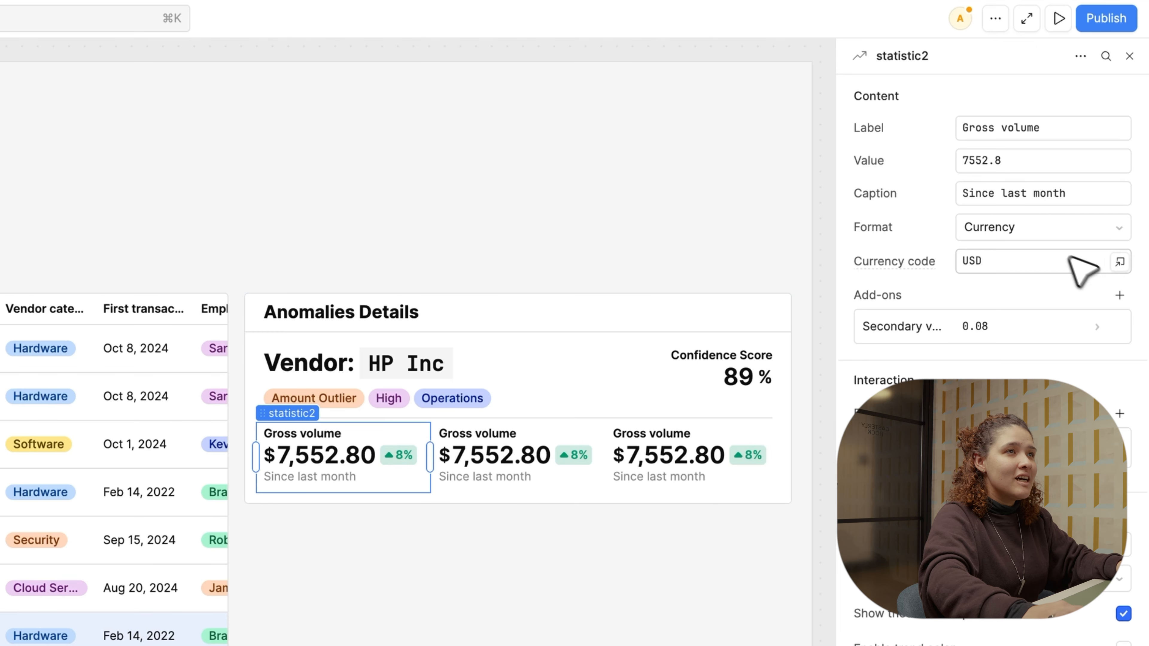
pyautogui.click(1118, 326)
pyautogui.click(493, 457)
pyautogui.click(1116, 327)
pyautogui.click(669, 457)
pyautogui.click(1117, 327)
# Label the three statistics below the divider "Amount", "Approval Limit" and "Monthly Budget" from left to right.
pyautogui.tripleClick(1002, 129)
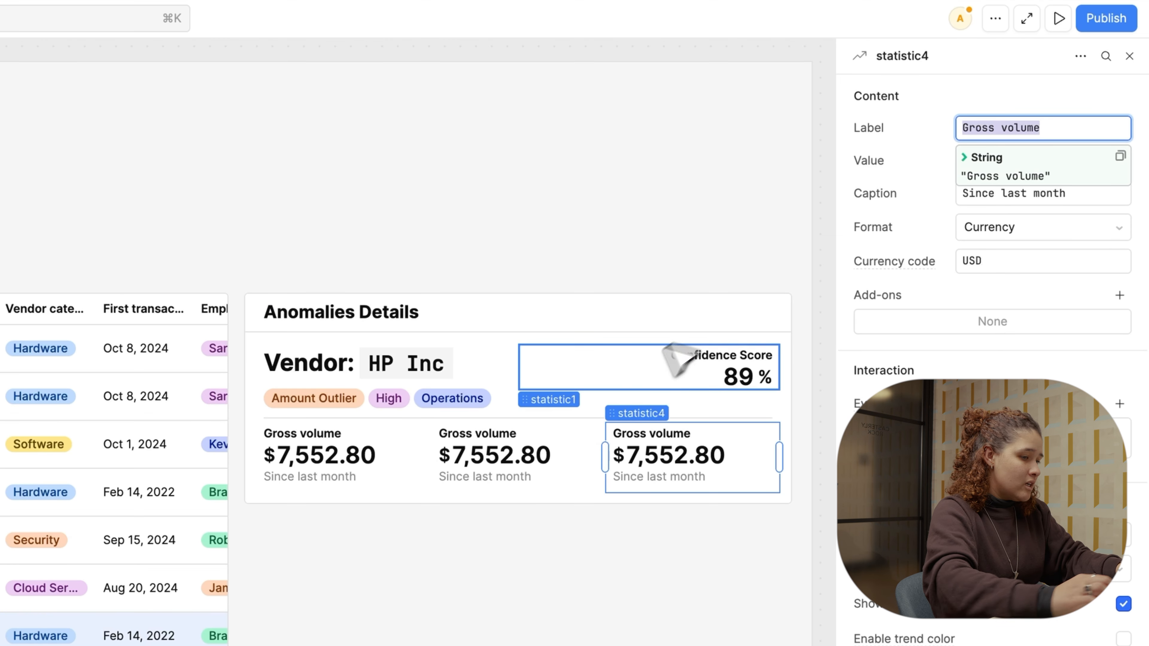
pyautogui.write('Moun')
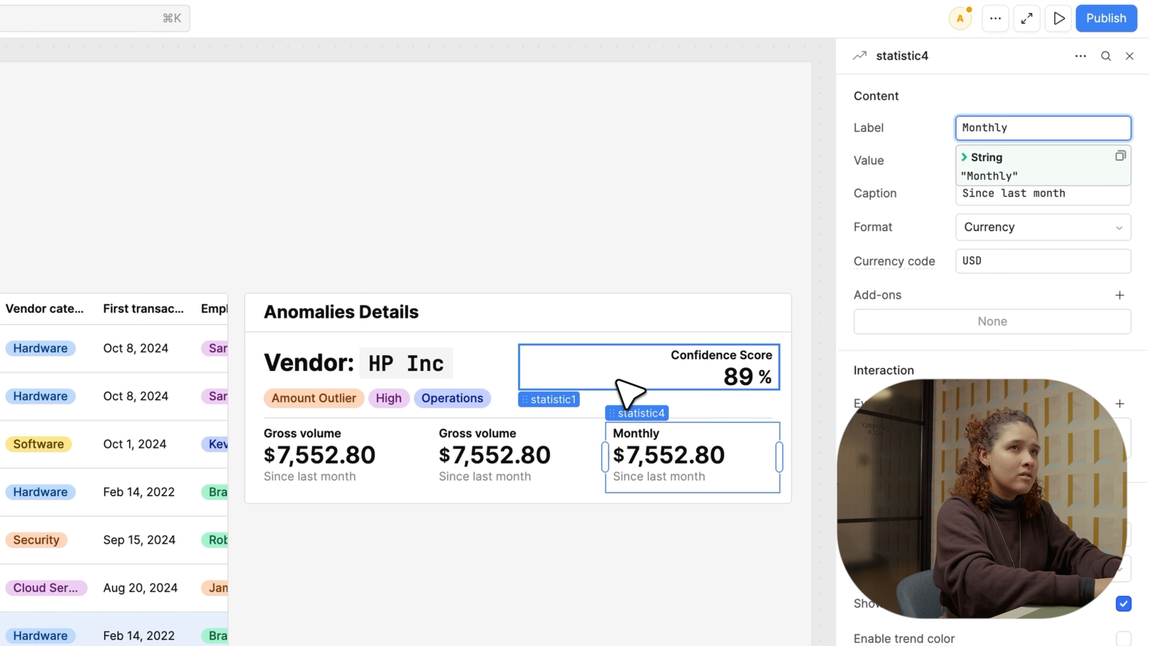
pyautogui.click(488, 471)
pyautogui.doubleClick(1005, 129)
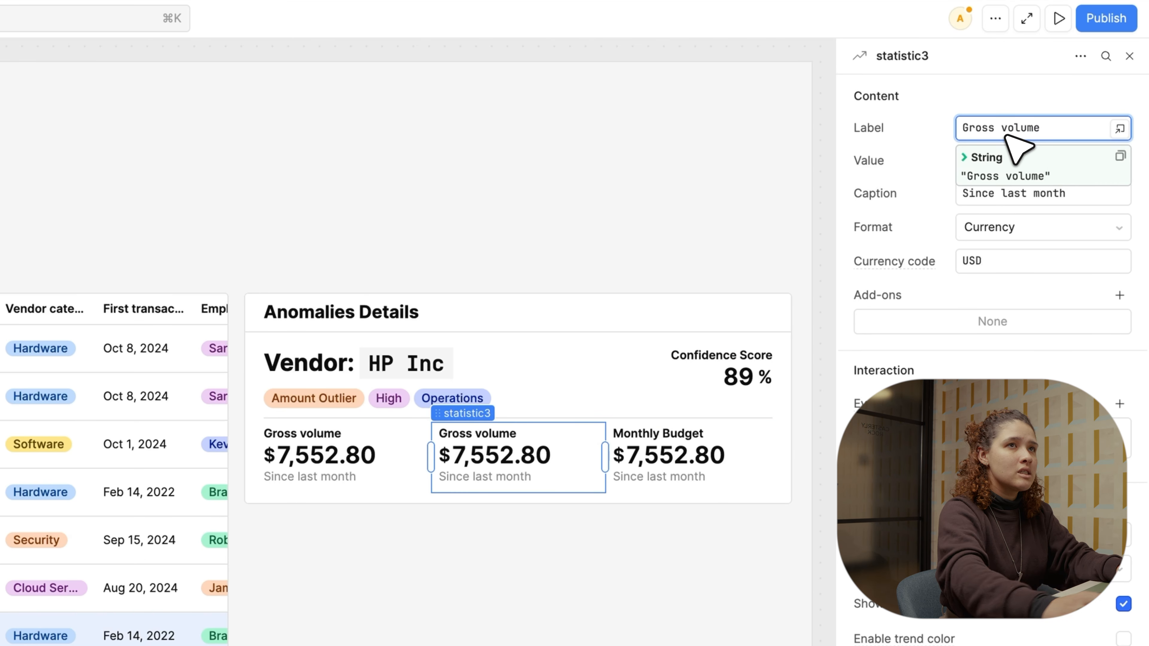
pyautogui.write('Approval Limit')
pyautogui.click(357, 458)
pyautogui.tripleClick(1023, 129)
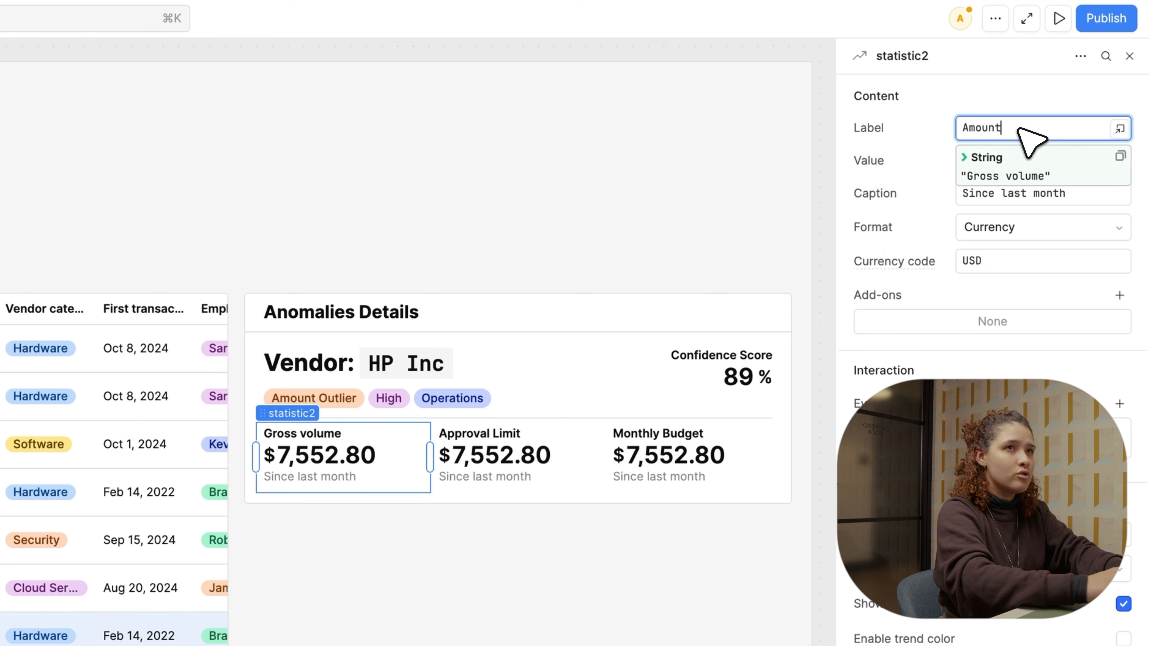
# Set the Amount statistic's value to {{ table_anomalies.selectedRow ? (table_anomalies.selectedRow.amount || 0) : 0 }}.
pyautogui.click(375, 458)
pyautogui.tripleClick(990, 160)
pyautogui.write('{{ table_anomalies.selectedRow ? (table_anomalies.selectedRow.amount || 0) : 0 }}')
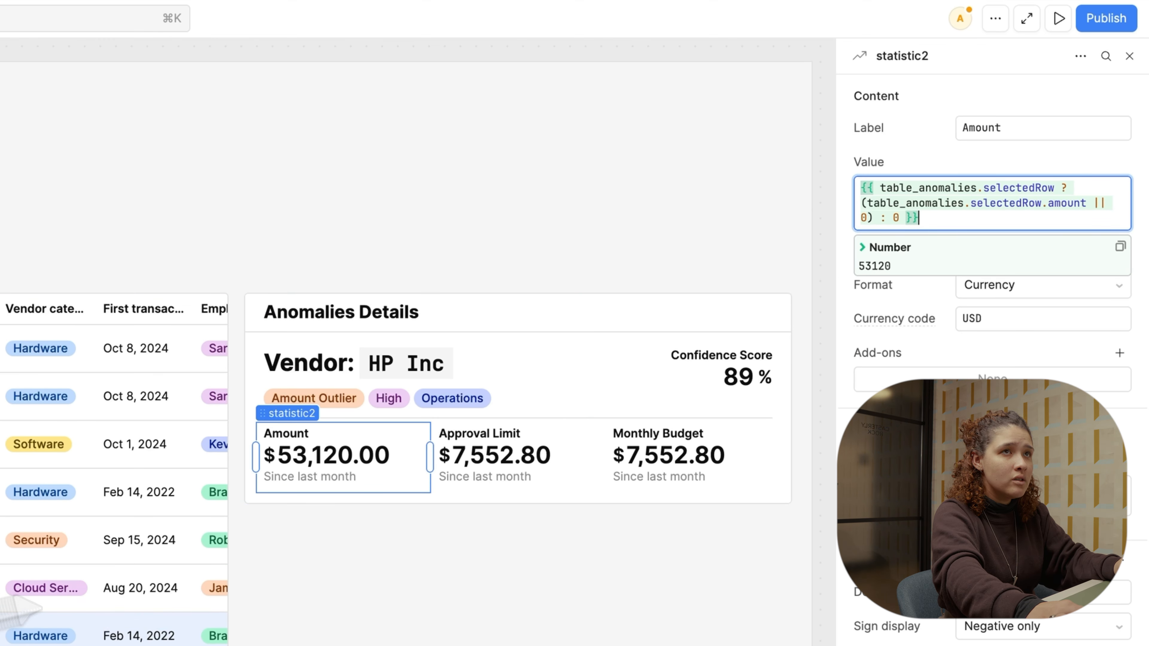
# Bind the Approval Limit and Monthly Budget statistics to the selected anomaly row's approval_limit and monthly_budget, each with a fallback of 0.
pyautogui.click(534, 458)
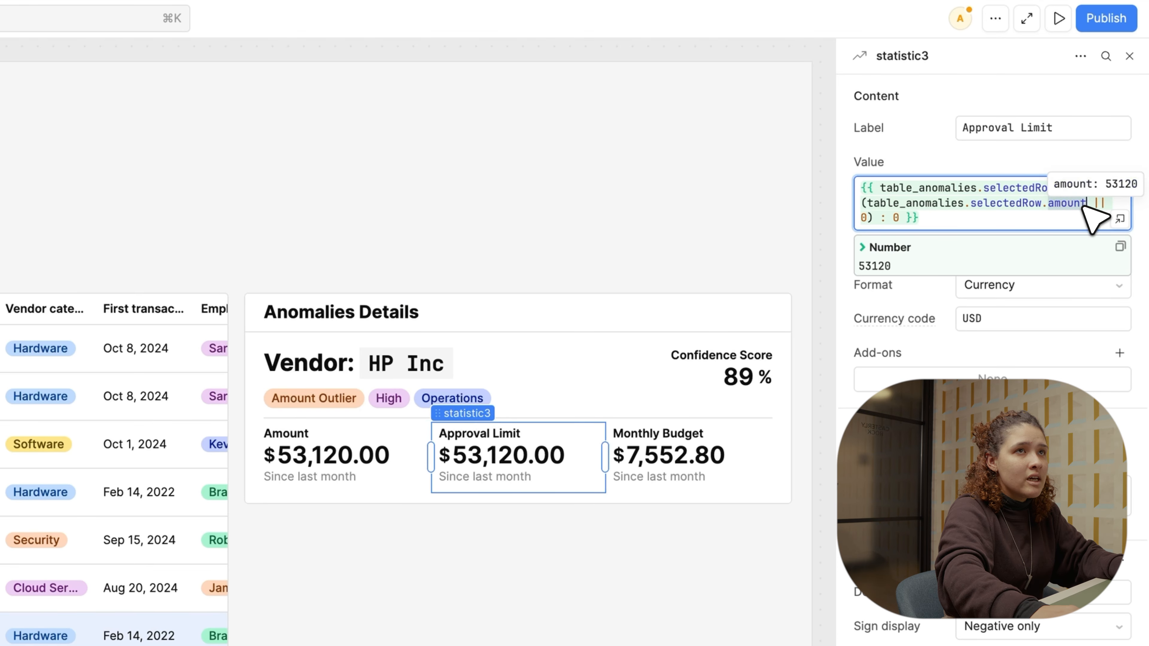
pyautogui.write('approval_limit')
pyautogui.click(697, 460)
pyautogui.click(969, 193)
pyautogui.click(970, 162)
pyautogui.hotkey('ctrl', 'a')
pyautogui.write('{{ table_anomalies.selectedRow ? (table_anomalies.selectedRow.amount || 0) : 0 }}')
pyautogui.doubleClick(1061, 206)
pyautogui.write('monthly_budget')
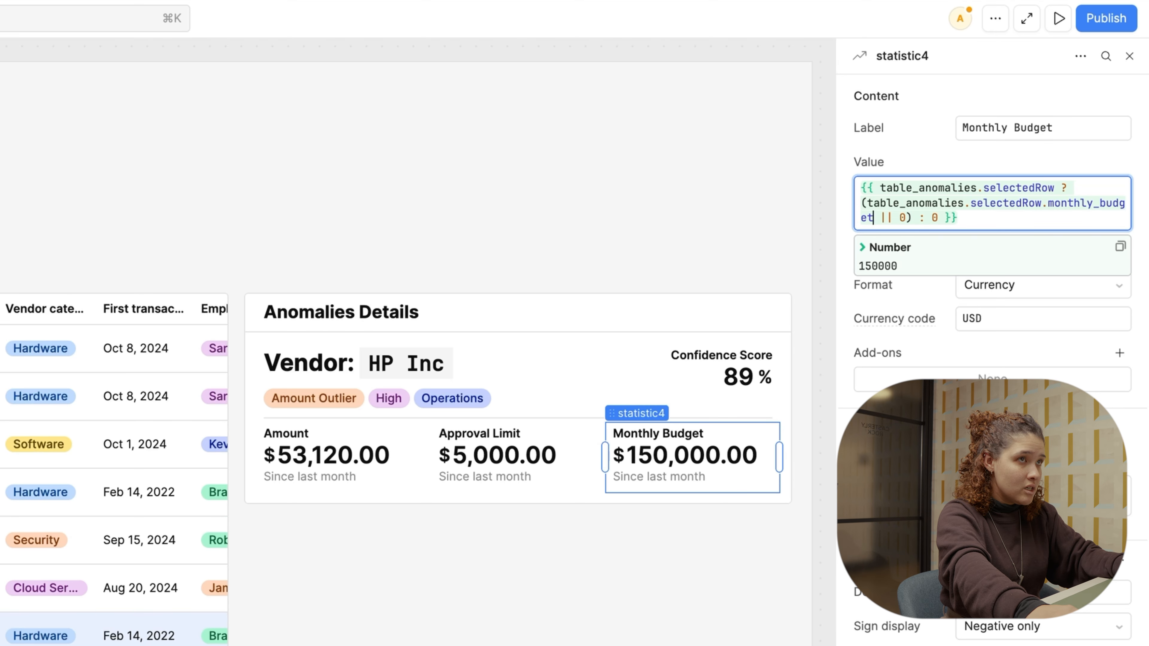
# Set the caption to "Current" on the Approval Limit statistic and "Per selected row" on the Monthly Budget statistic.
pyautogui.click(326, 458)
pyautogui.click(513, 457)
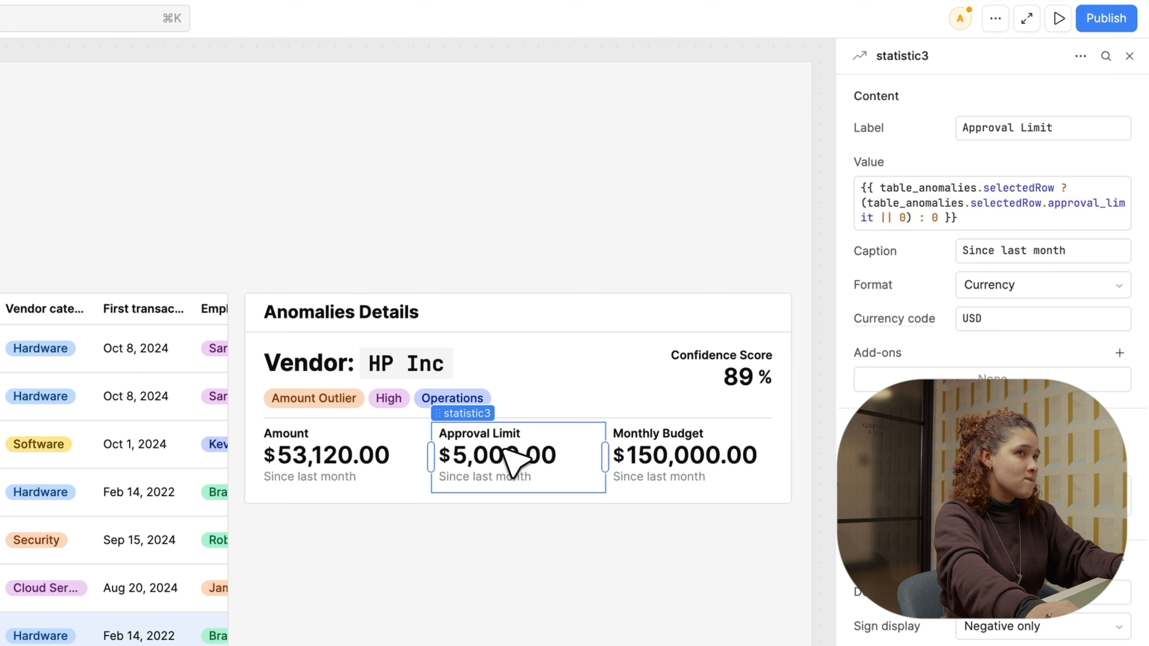
pyautogui.tripleClick(1036, 253)
pyautogui.write('Current')
pyautogui.click(685, 455)
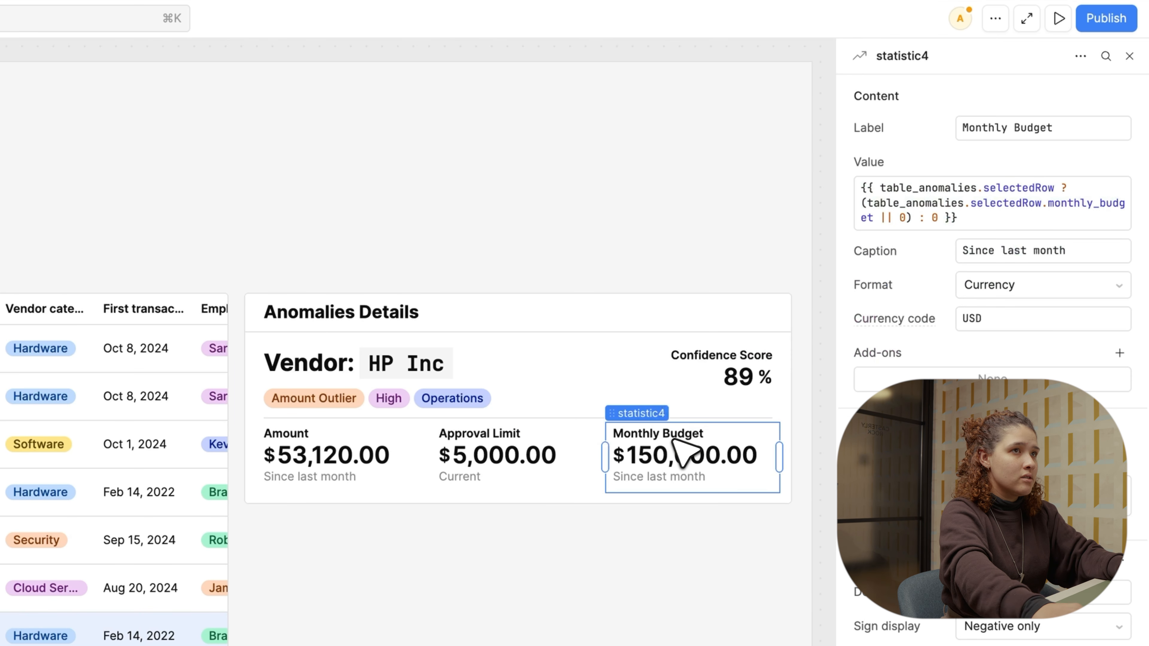
pyautogui.tripleClick(1004, 250)
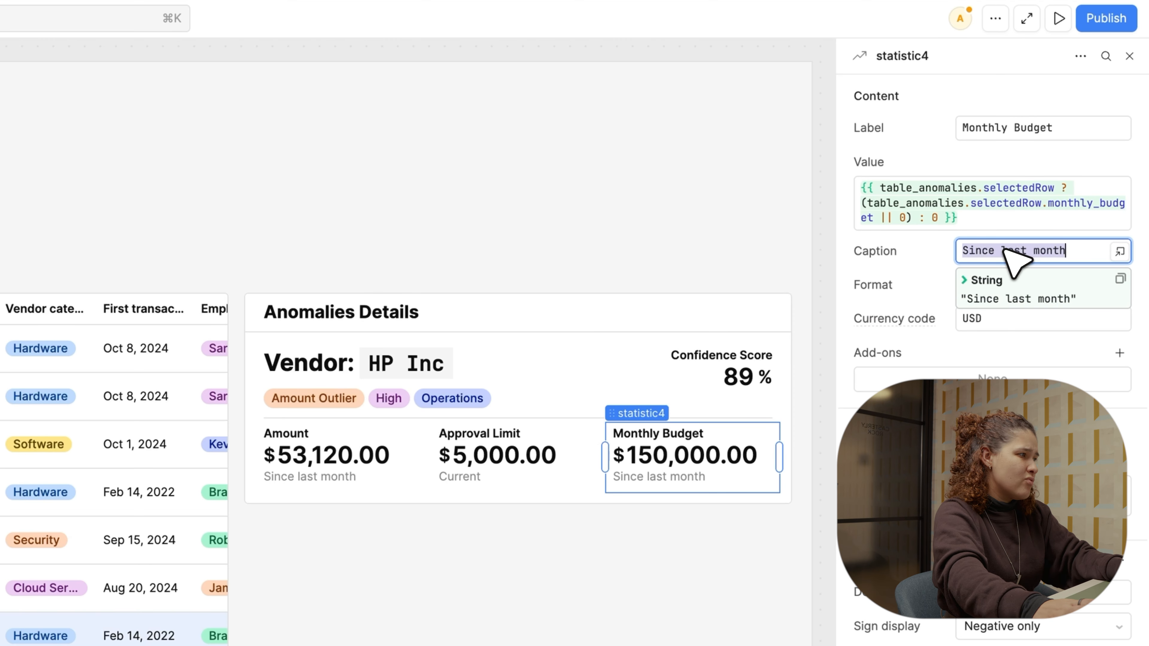
pyautogui.press('Escape')
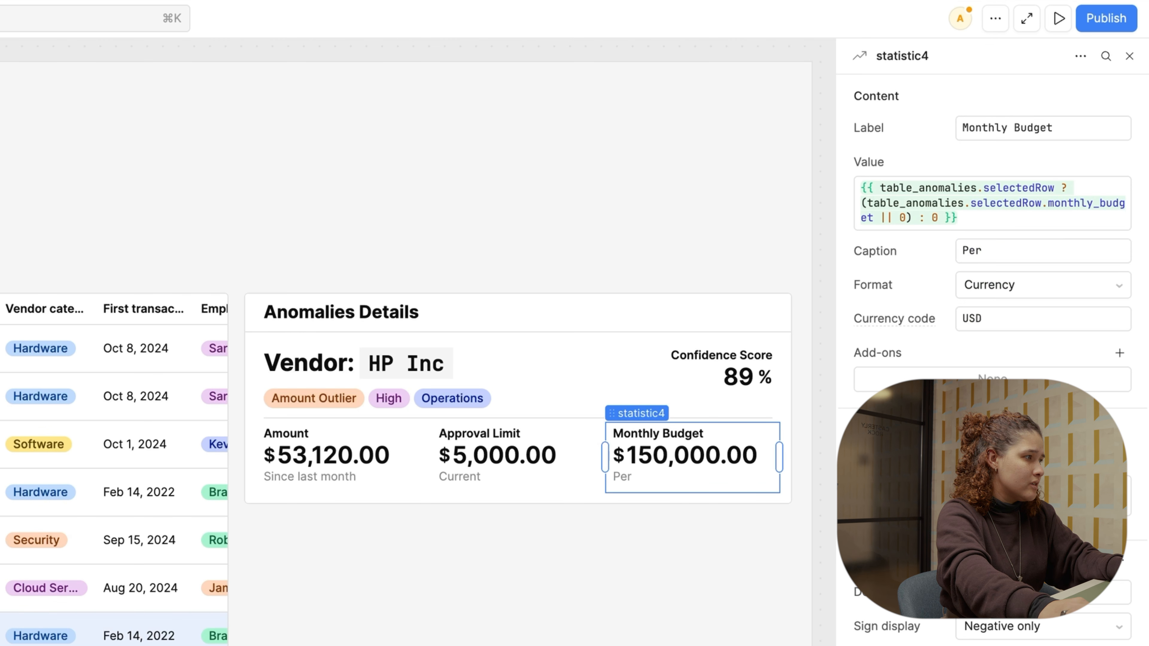
pyautogui.click(991, 254)
pyautogui.write('selected row')
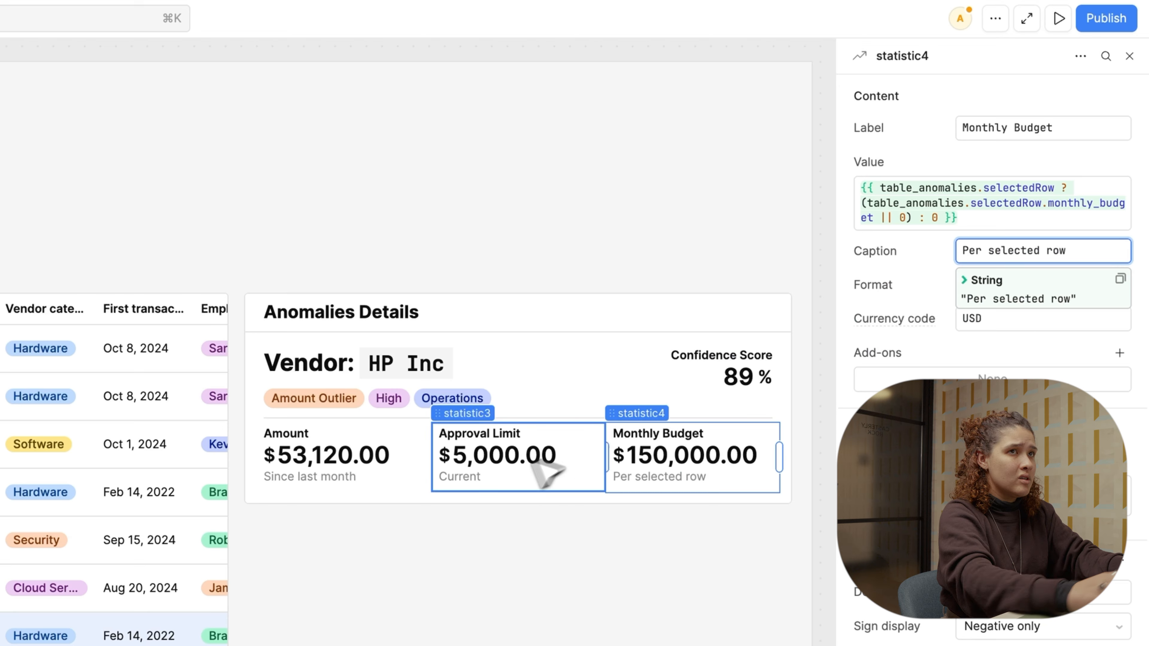
# Caption the Amount statistic "Selected row amount" and extend the Approval Limit statistic's caption to "Current approval limit".
pyautogui.click(312, 471)
pyautogui.tripleClick(999, 251)
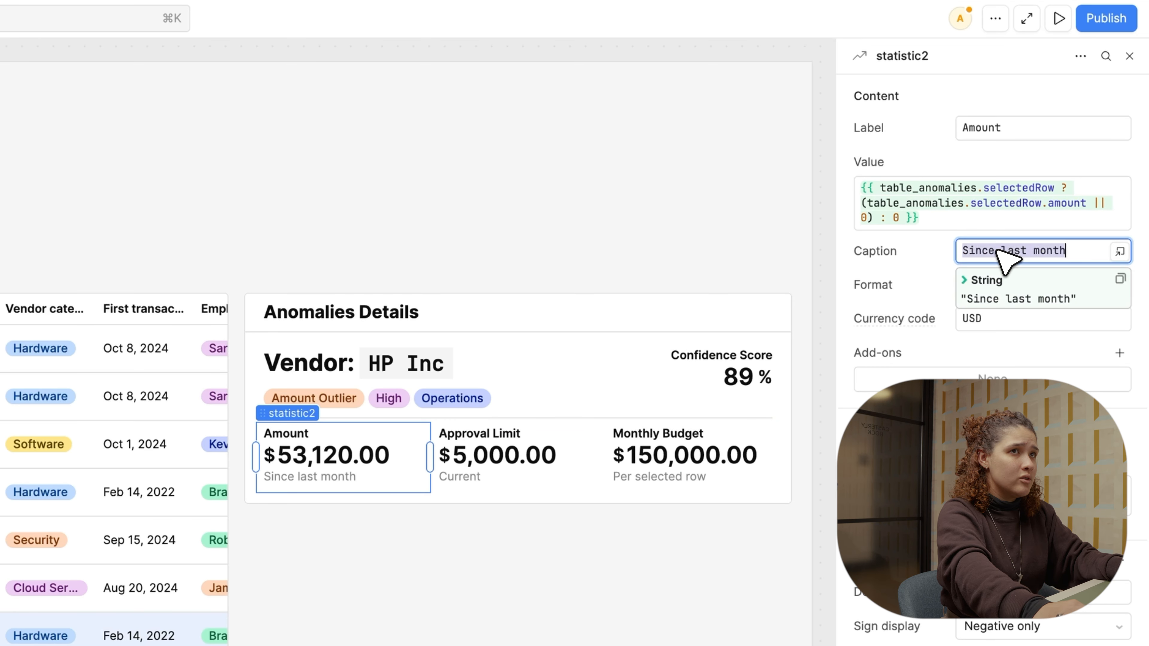
pyautogui.write('Selected row')
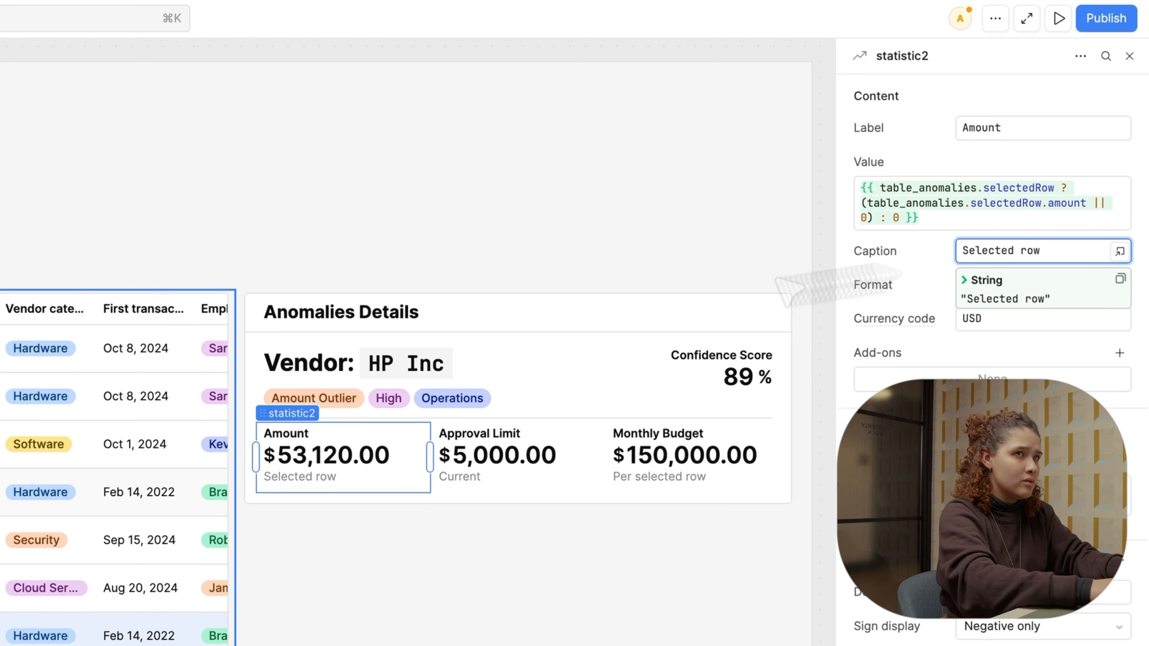
pyautogui.press('Escape')
pyautogui.click(1068, 251)
pyautogui.write('am')
pyautogui.click(568, 450)
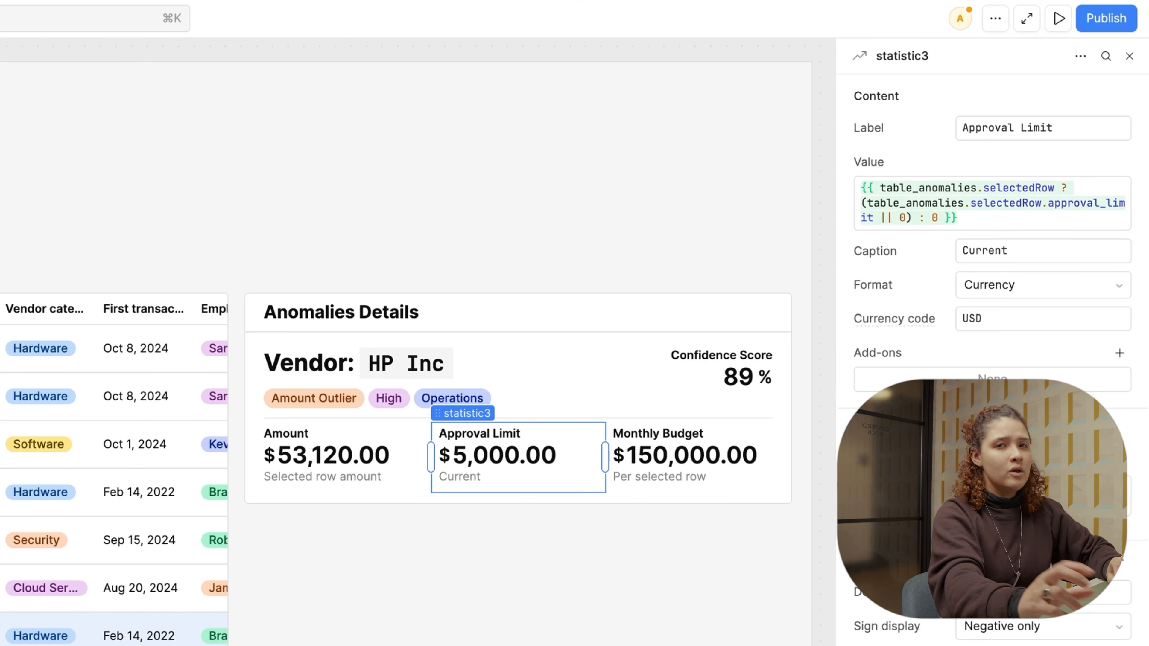
pyautogui.click(1049, 256)
pyautogui.write('approval limit')
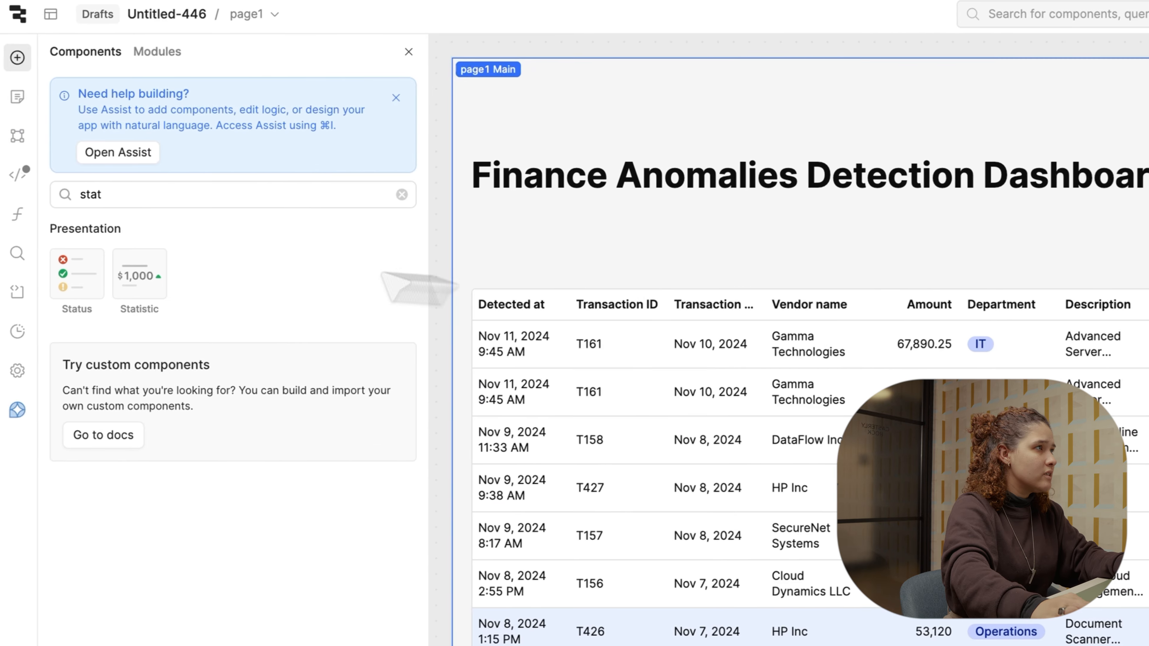
# Find the Key Value component and place it below the three statistics in the Anomalies Details container.
pyautogui.doubleClick(116, 199)
pyautogui.write('keyvb')
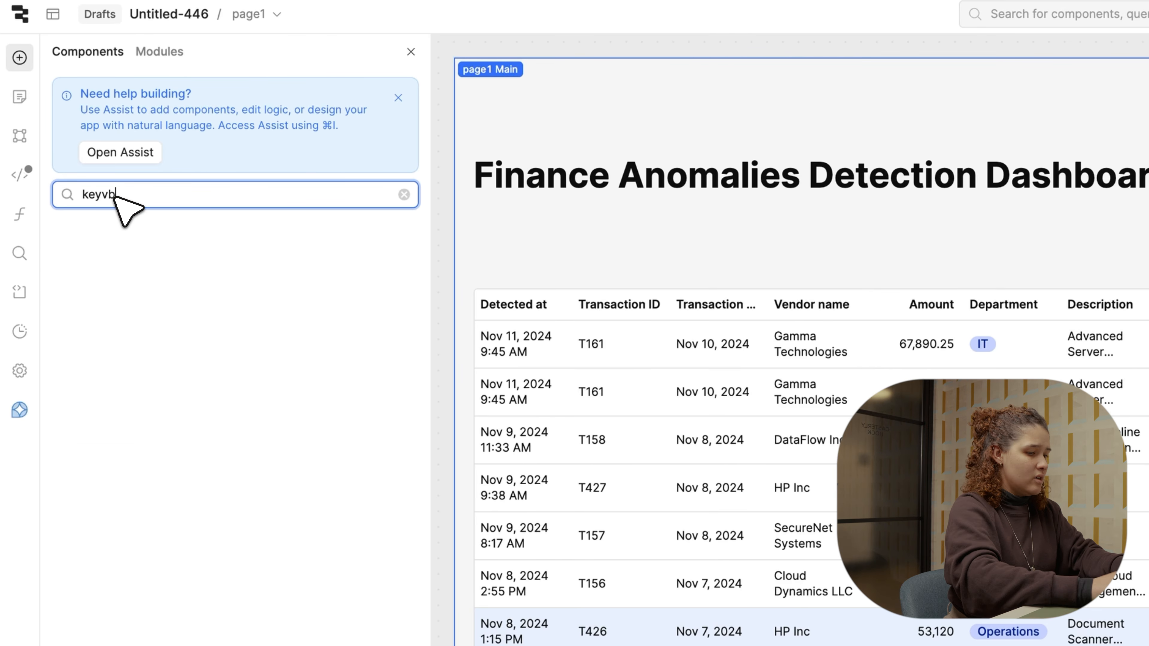
pyautogui.press('BackSpace')
pyautogui.press('BackSpace')
pyautogui.moveTo(80, 275); pyautogui.dragTo(378, 233)
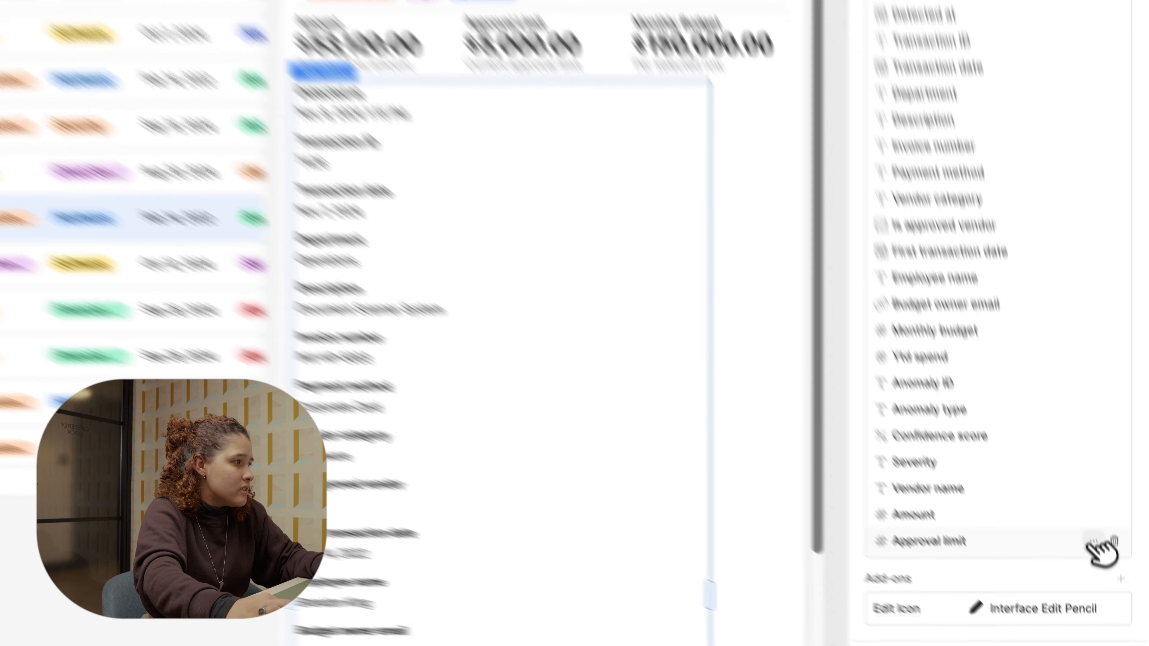
# Hide the Approval limit, Amount, Vendor name and Severity properties of the key-value component.
pyautogui.click(1106, 595)
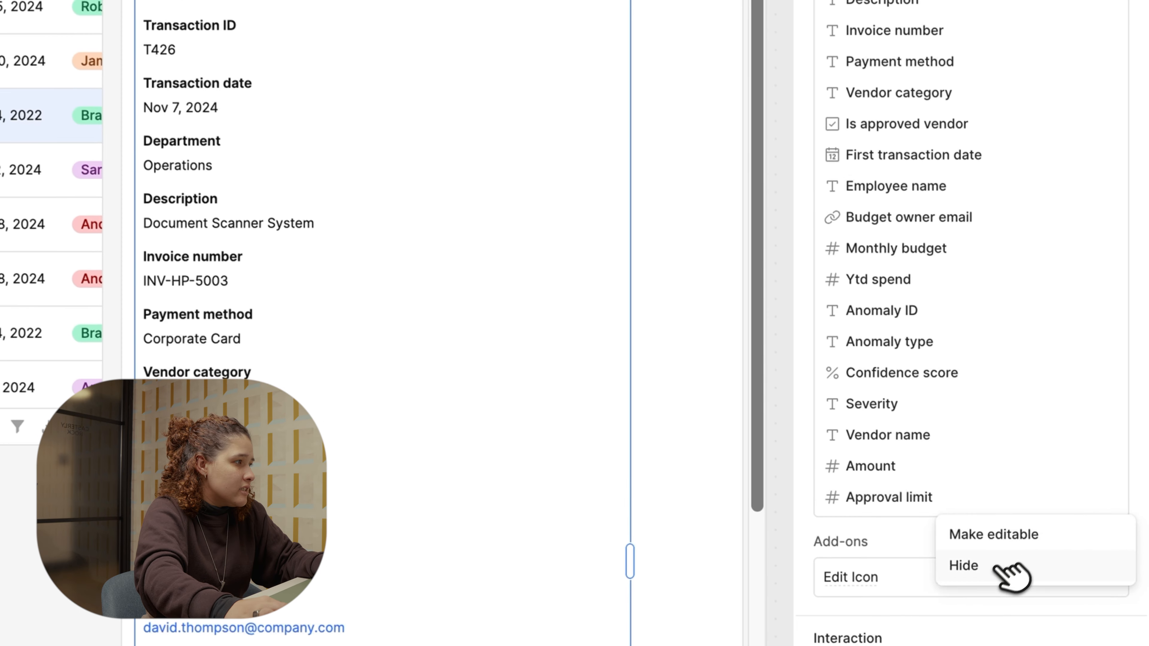
pyautogui.click(1045, 638)
pyautogui.click(1105, 576)
pyautogui.click(1051, 616)
pyautogui.click(1084, 435)
pyautogui.click(995, 501)
pyautogui.click(1084, 403)
pyautogui.click(995, 470)
# Hide the Confidence score, Anomaly type and Anomaly ID properties of the key-value component.
pyautogui.click(1084, 372)
pyautogui.click(996, 440)
pyautogui.click(1084, 340)
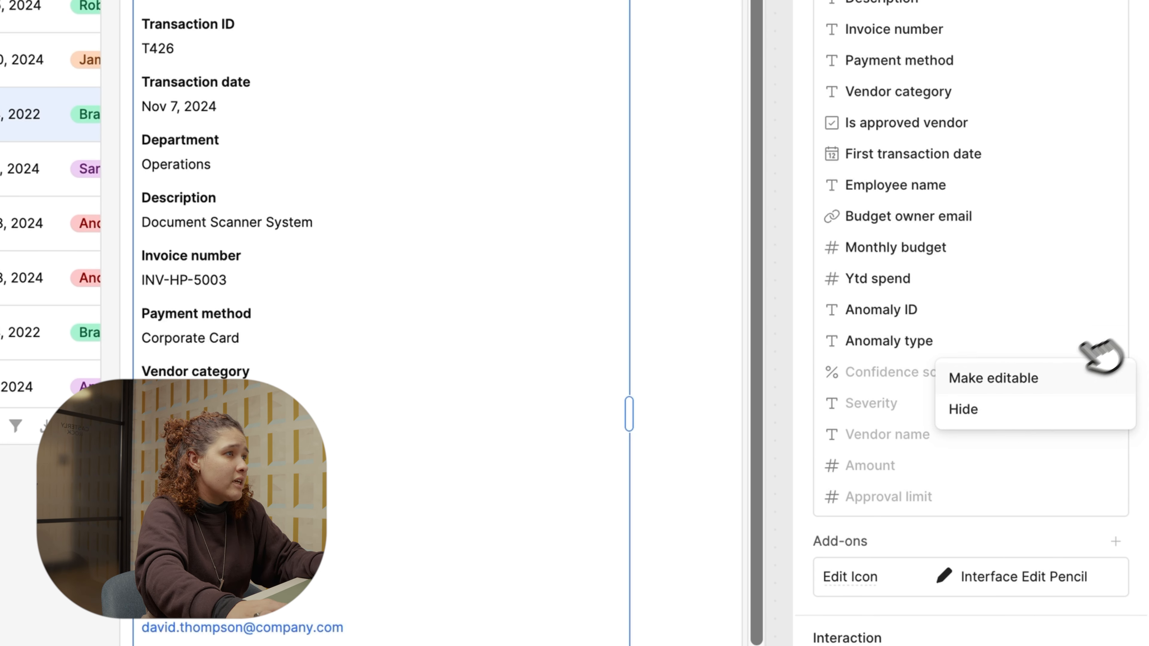
pyautogui.click(995, 409)
pyautogui.click(1085, 310)
pyautogui.click(995, 378)
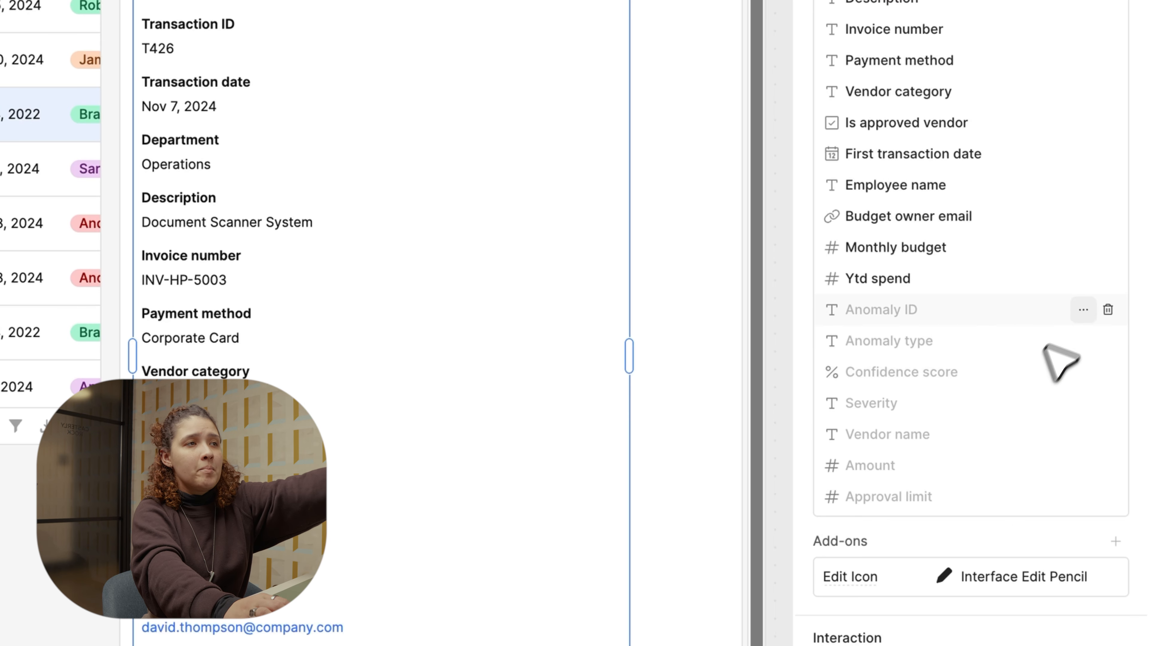
# Put Transaction date and Ytd spend at the start of the key-value properties and hide Is approved vendor.
pyautogui.click(1084, 279)
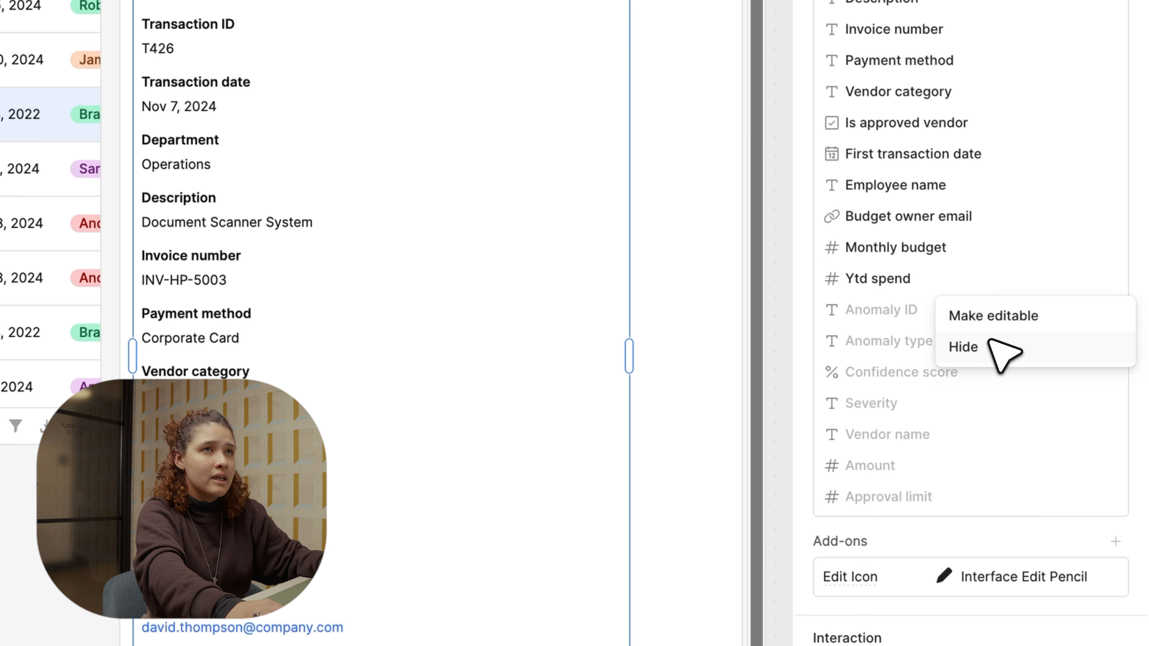
pyautogui.moveTo(901, 279); pyautogui.dragTo(885, 86)
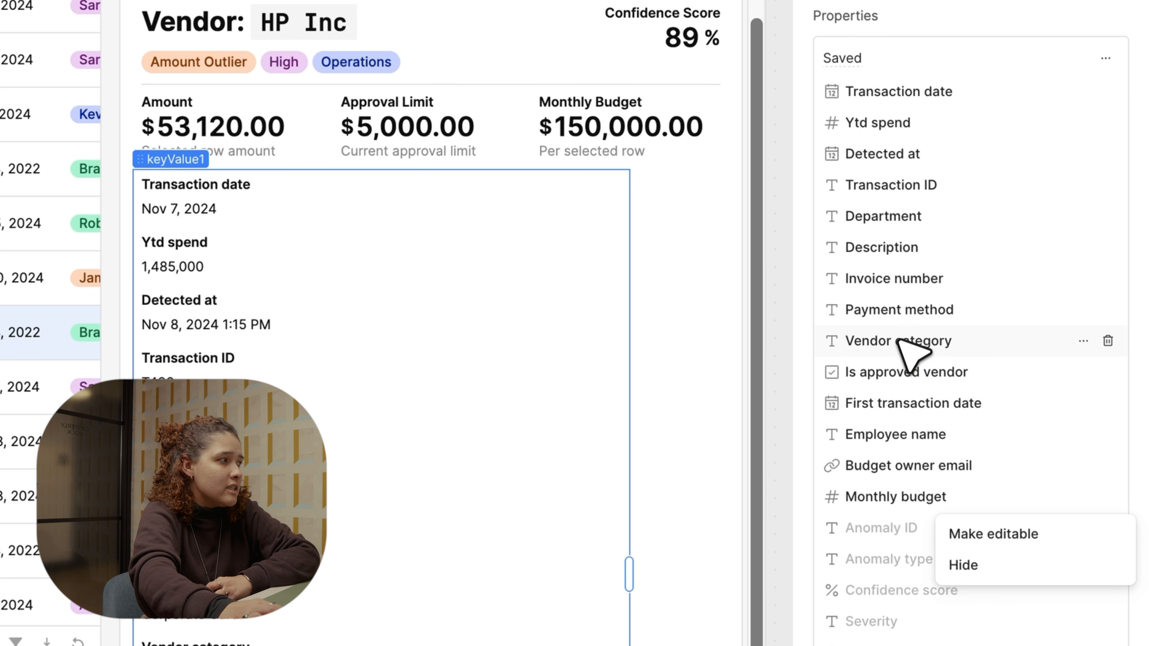
pyautogui.click(1084, 374)
pyautogui.click(1072, 439)
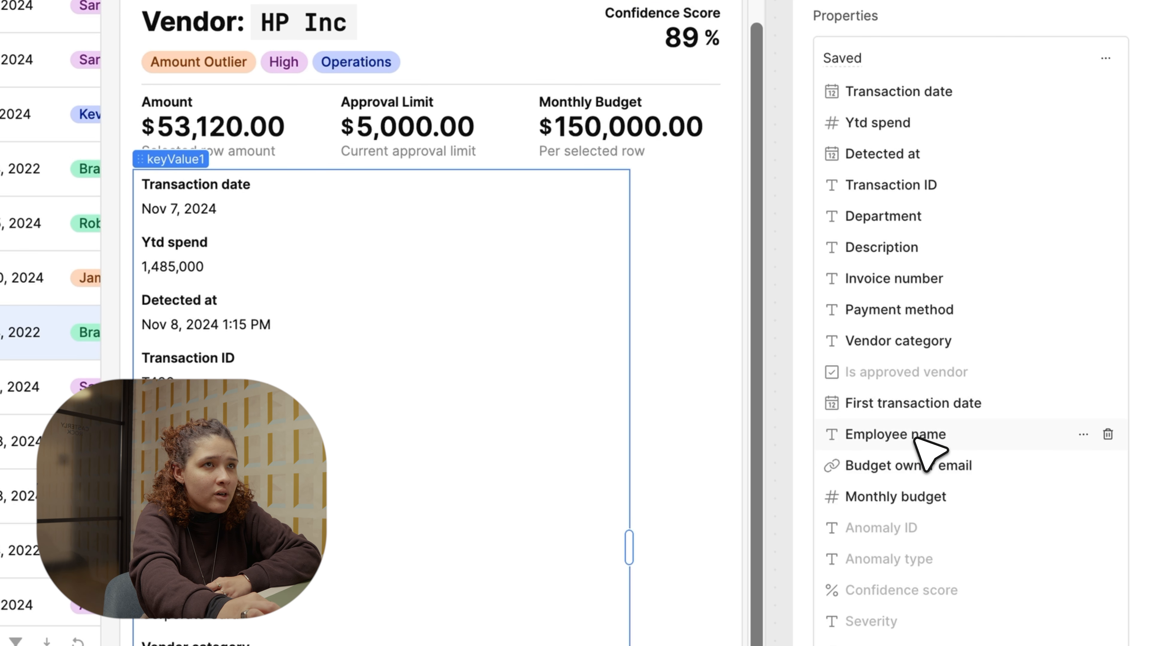
# Move the Invoice number and Payment method properties directly below Transaction ID and hide Department.
pyautogui.moveTo(910, 285); pyautogui.dragTo(923, 207)
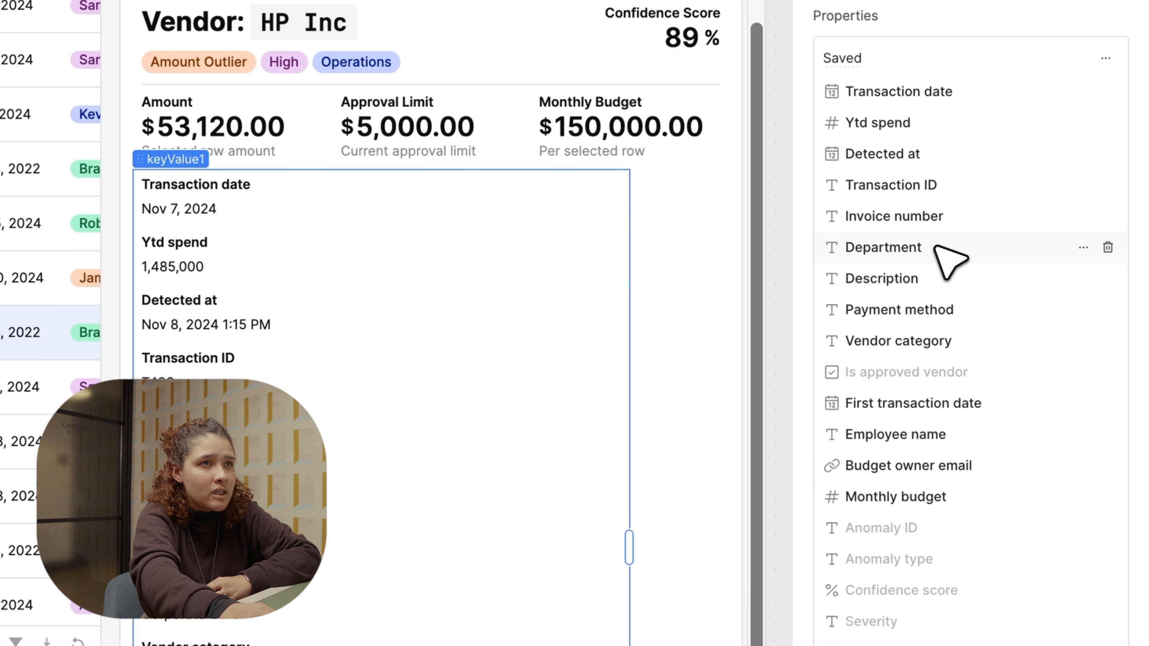
pyautogui.moveTo(941, 310); pyautogui.dragTo(931, 247)
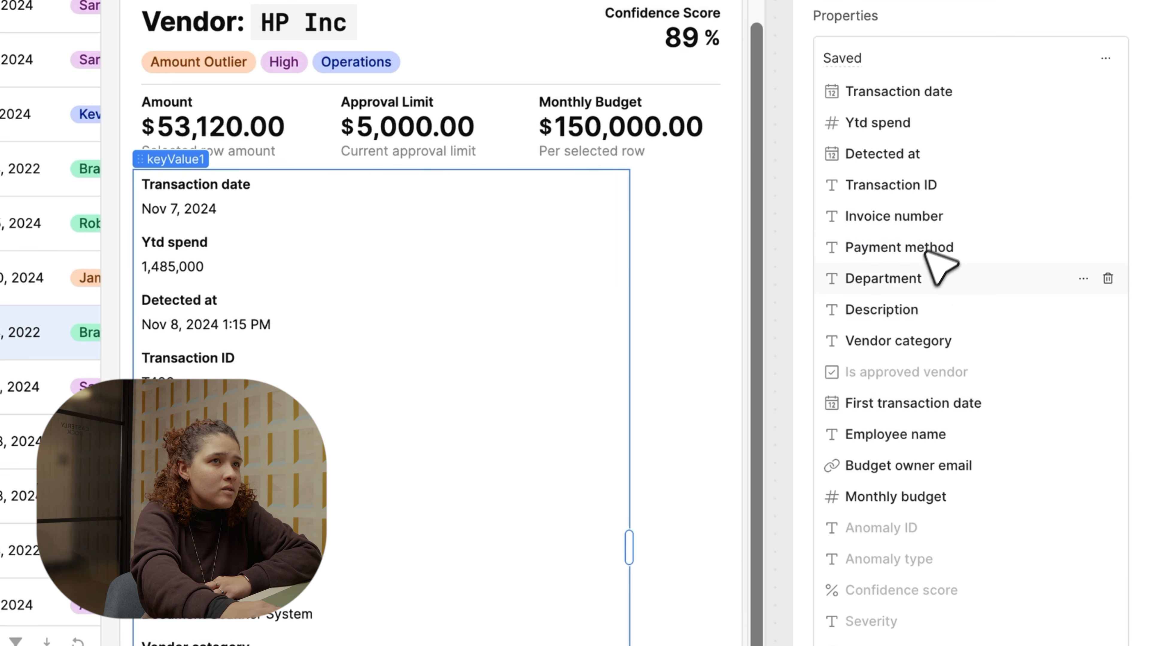
pyautogui.click(1084, 278)
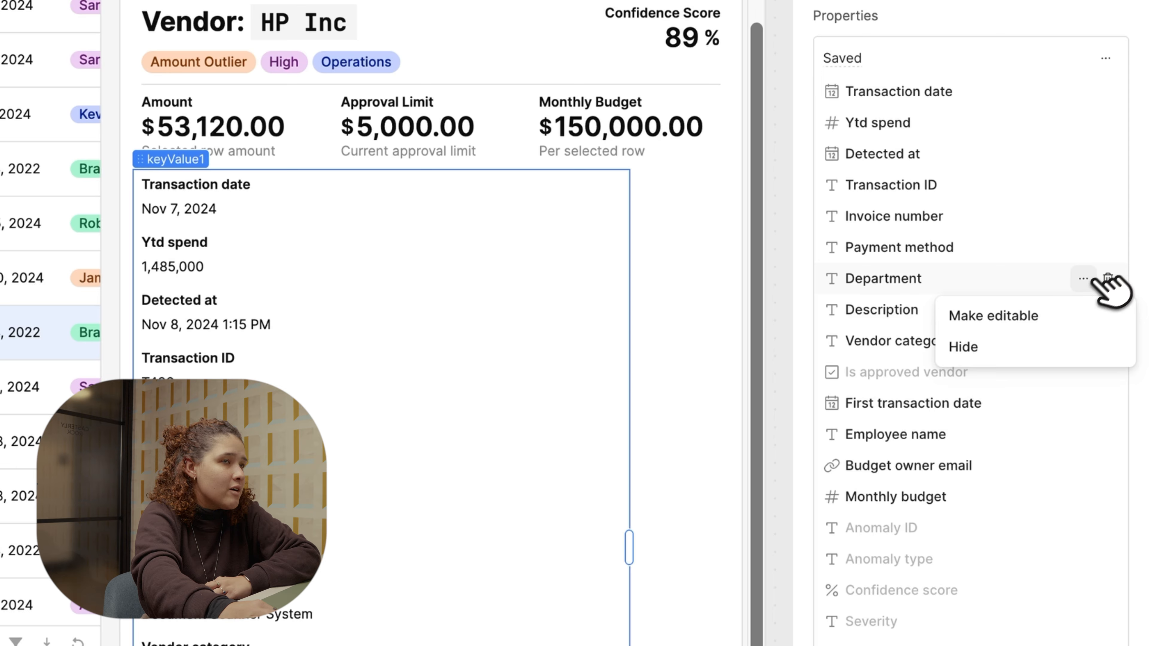
pyautogui.click(962, 344)
# Move Description, Vendor category, First transaction date and Employee name above the hidden Department and Is approved vendor properties.
pyautogui.moveTo(932, 310); pyautogui.dragTo(917, 277)
pyautogui.moveTo(948, 341); pyautogui.dragTo(949, 303)
pyautogui.moveTo(964, 401); pyautogui.dragTo(948, 342)
pyautogui.moveTo(968, 430); pyautogui.dragTo(973, 372)
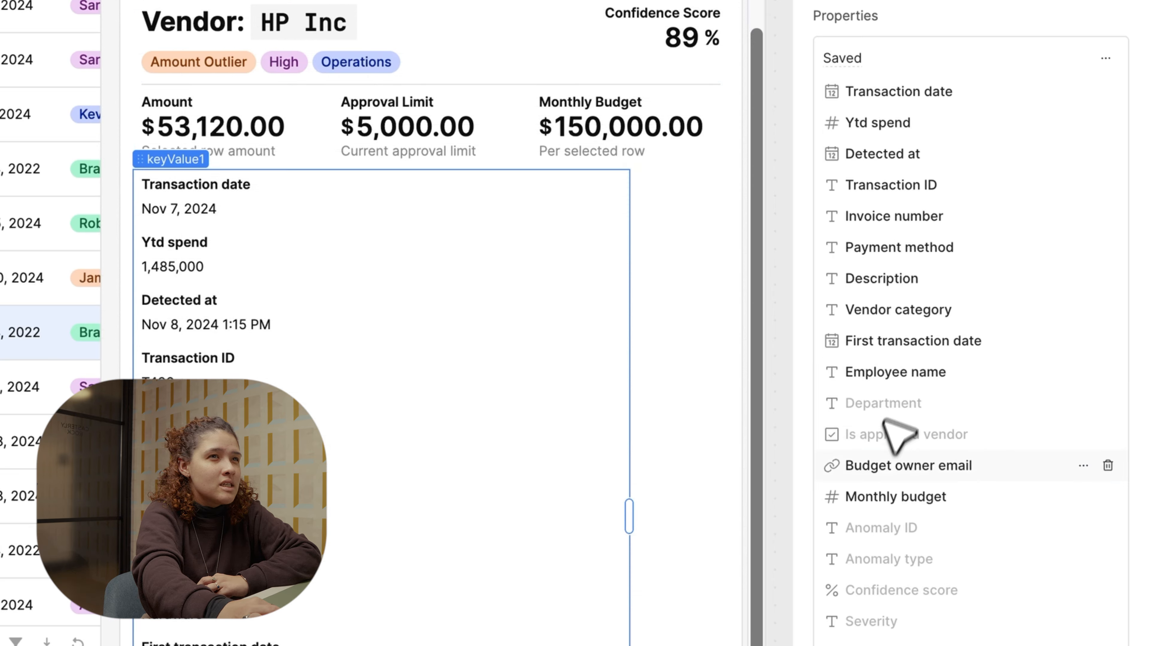
# Hide the Monthly budget property and move Budget owner email directly below Employee name.
pyautogui.click(1083, 497)
pyautogui.click(972, 565)
pyautogui.moveTo(919, 494); pyautogui.dragTo(918, 397)
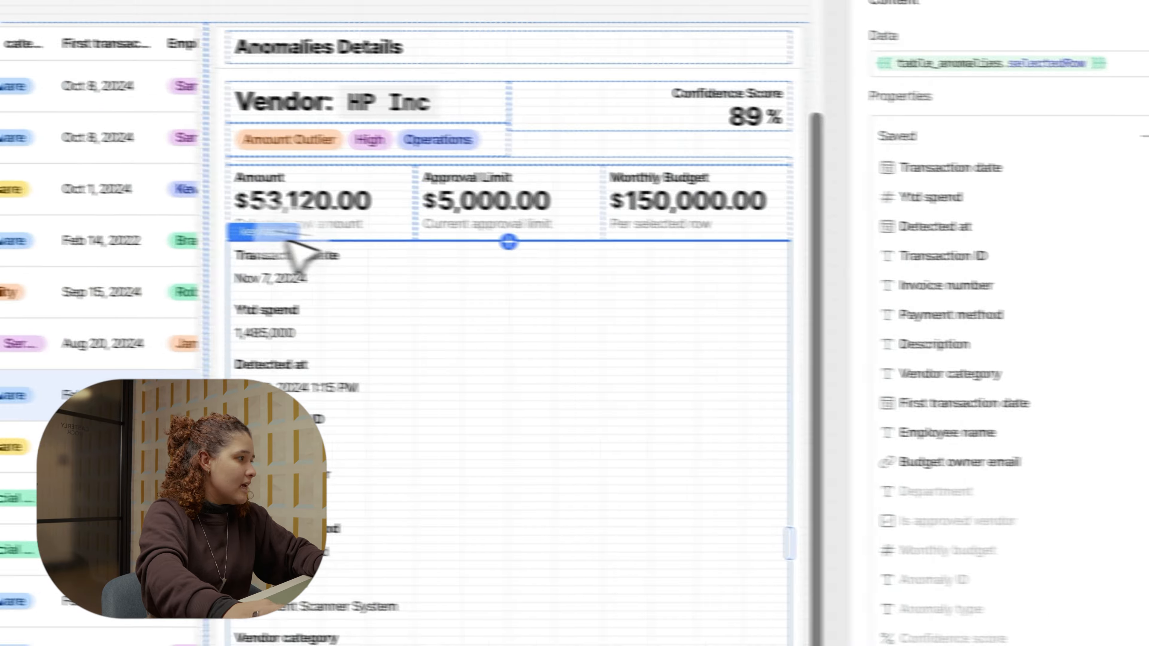
# Position the key-value component under the statistics and add a button labelled "Reject" below it.
pyautogui.moveTo(303, 249); pyautogui.dragTo(282, 236)
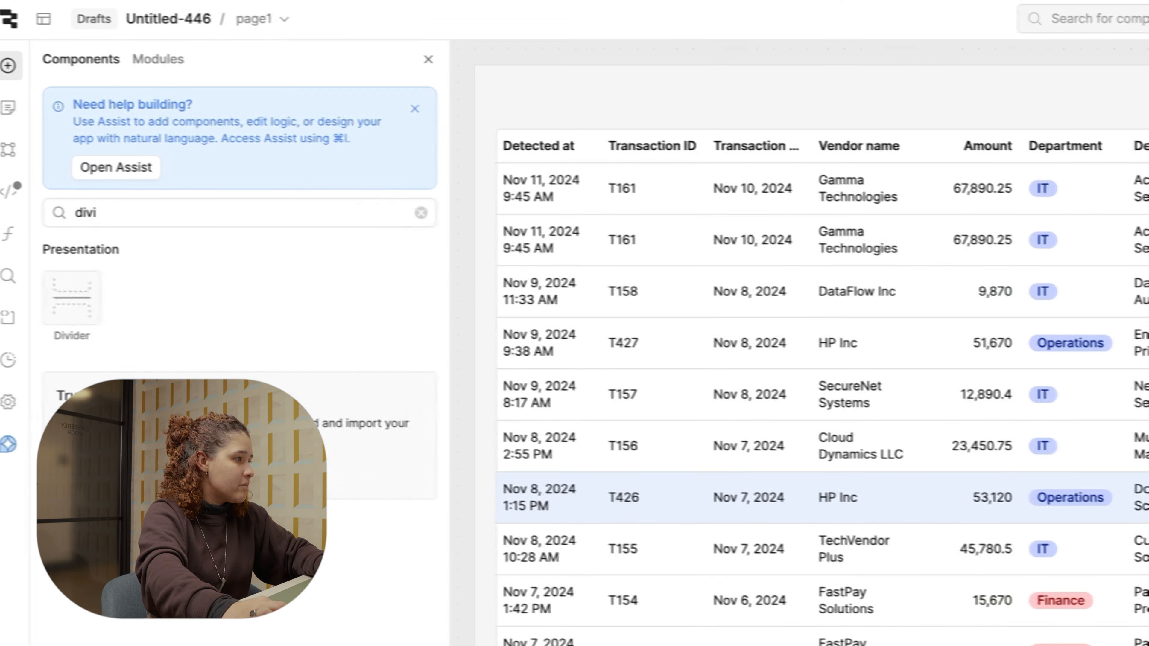
pyautogui.write('button')
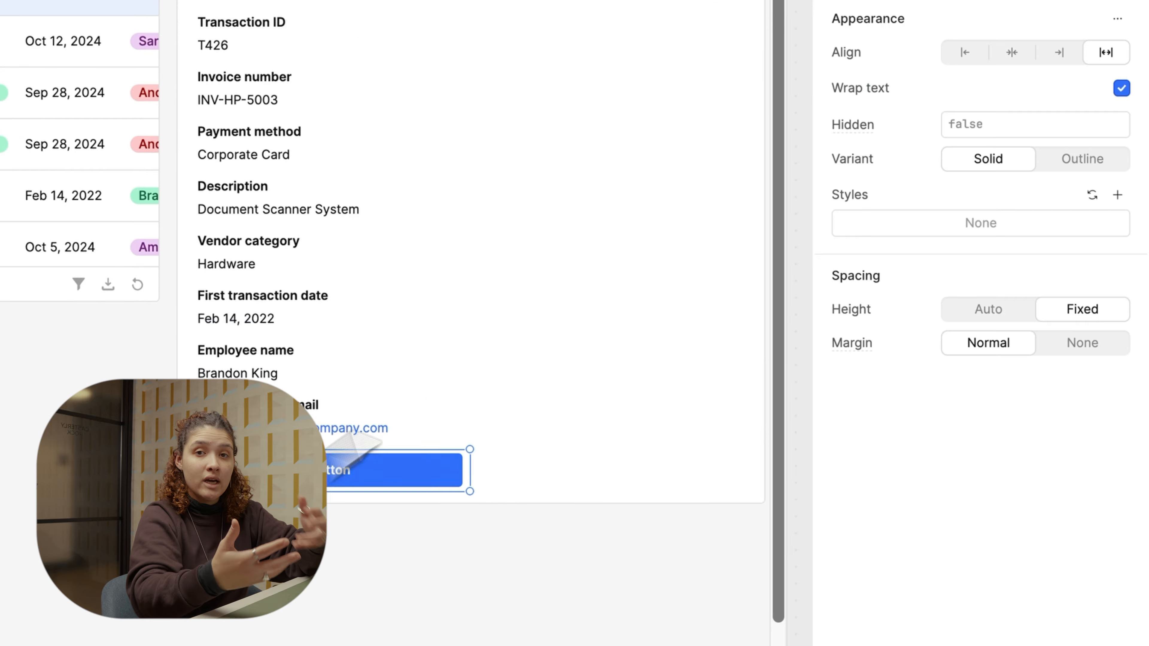
pyautogui.doubleClick(1037, 59)
pyautogui.write('Reject')
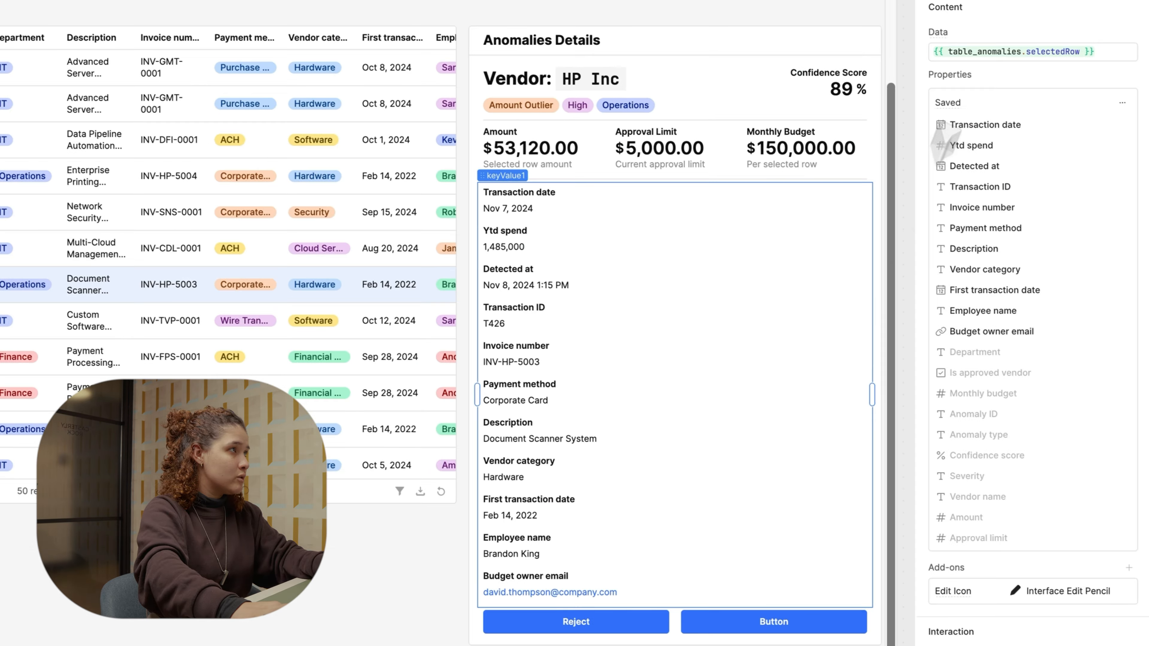
# Set the text of the second button, beside Reject, to "Trigger Approval".
pyautogui.click(772, 621)
pyautogui.click(1032, 32)
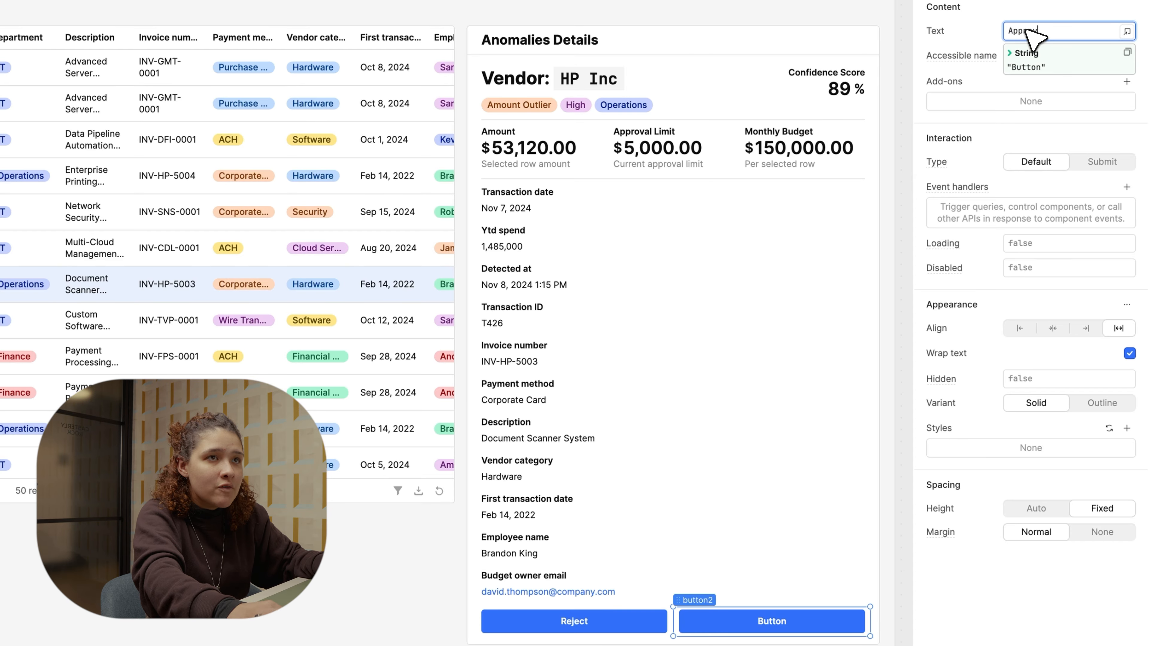
pyautogui.hotkey('ctrl', 'a')
pyautogui.write('Trigger Ap')
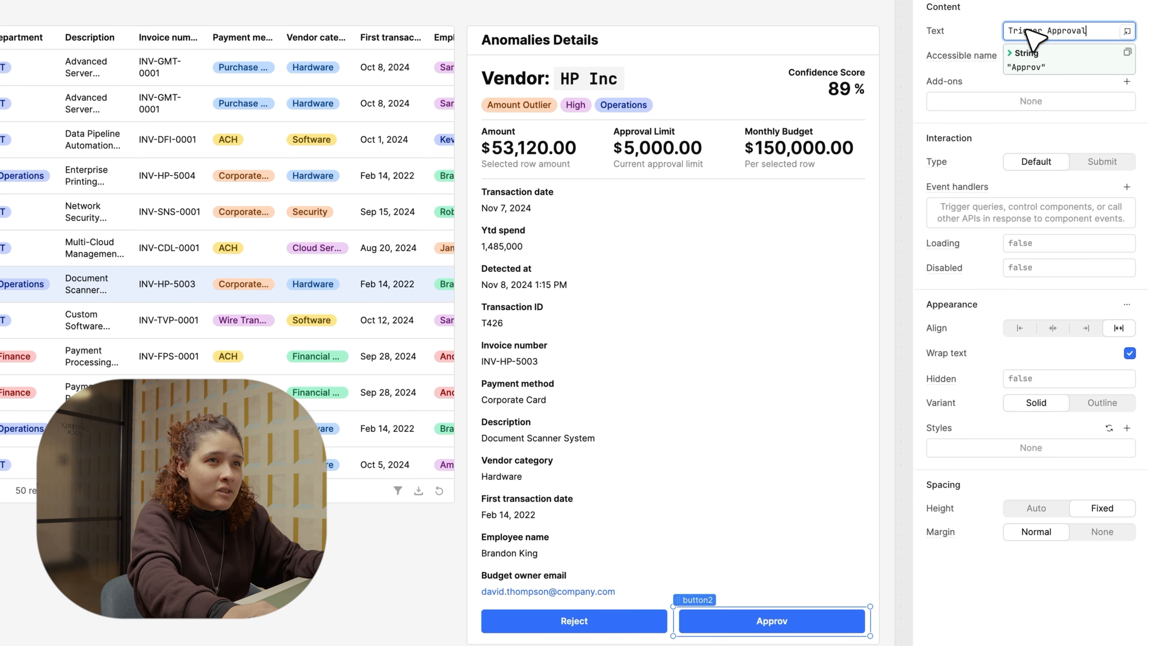
pyautogui.click(1003, 584)
# Add a background style to the Trigger Approval button and set it to green.
pyautogui.click(1126, 428)
pyautogui.click(1041, 475)
pyautogui.click(1046, 451)
pyautogui.click(964, 547)
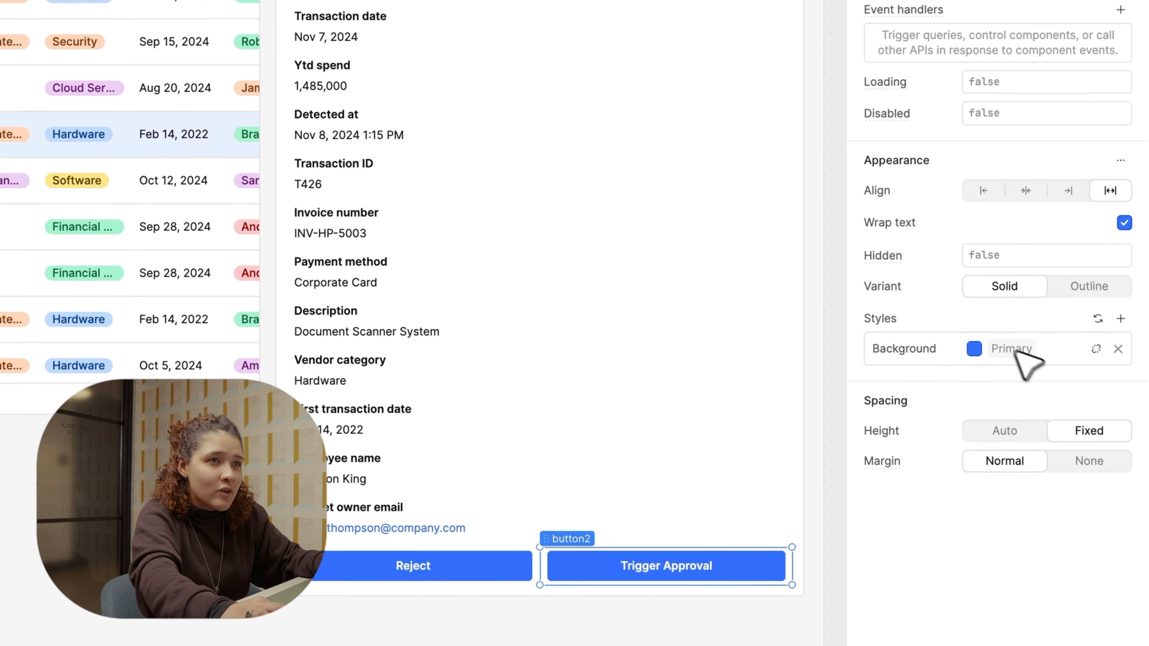
# Add a background style to the Reject button and set it to the red Danger colour.
pyautogui.click(527, 568)
pyautogui.click(1121, 318)
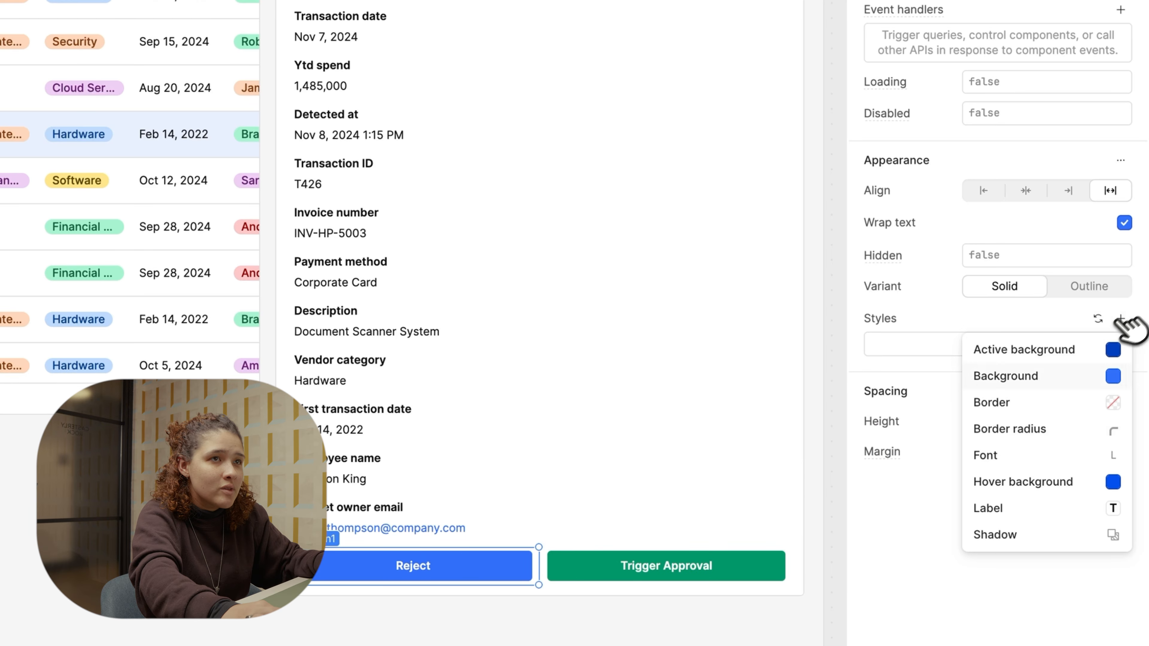
pyautogui.click(1054, 374)
pyautogui.click(1007, 348)
pyautogui.click(927, 533)
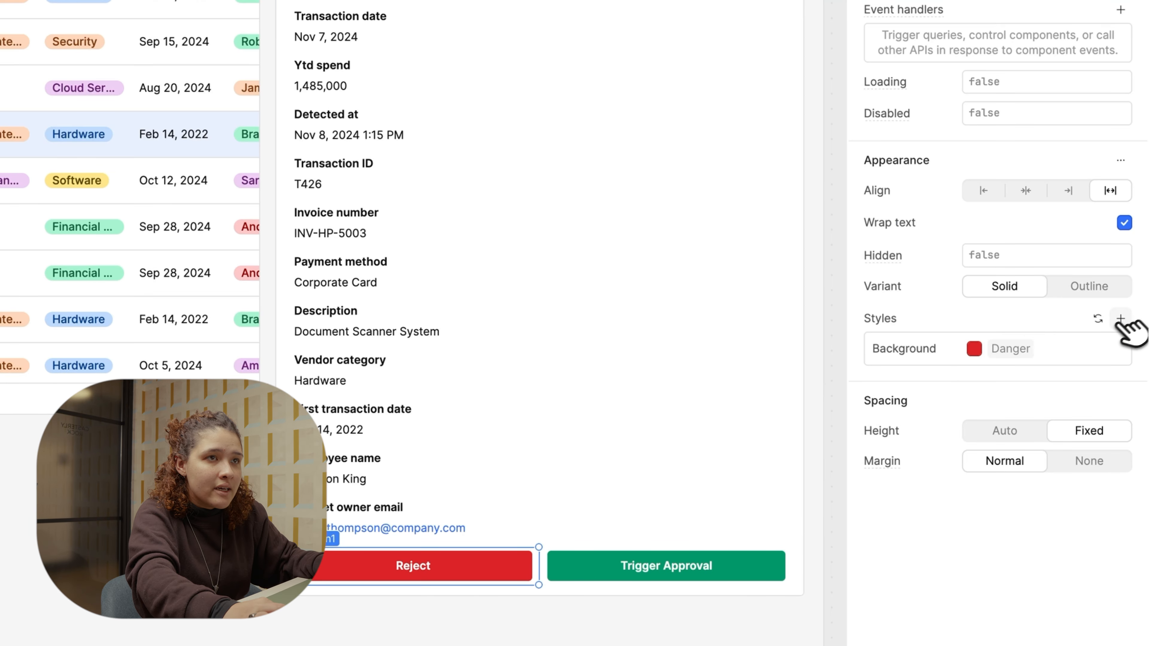
# Add a border radius style of 20 to the Reject button.
pyautogui.click(1121, 319)
pyautogui.click(1020, 405)
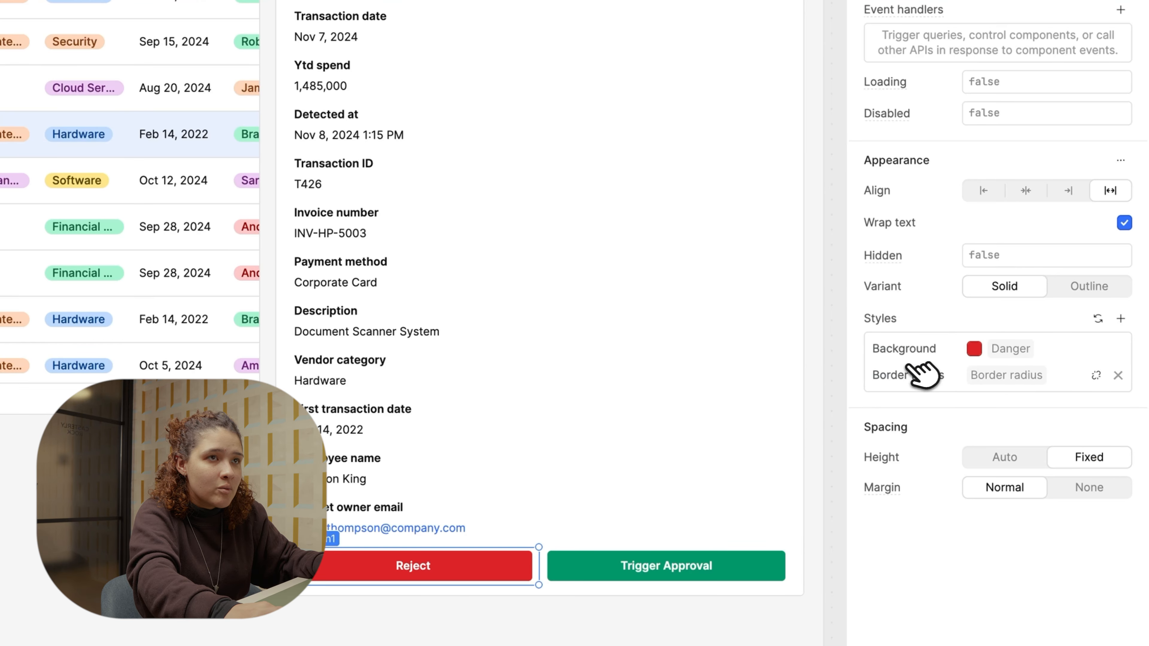
pyautogui.click(1036, 375)
pyautogui.write('4px')
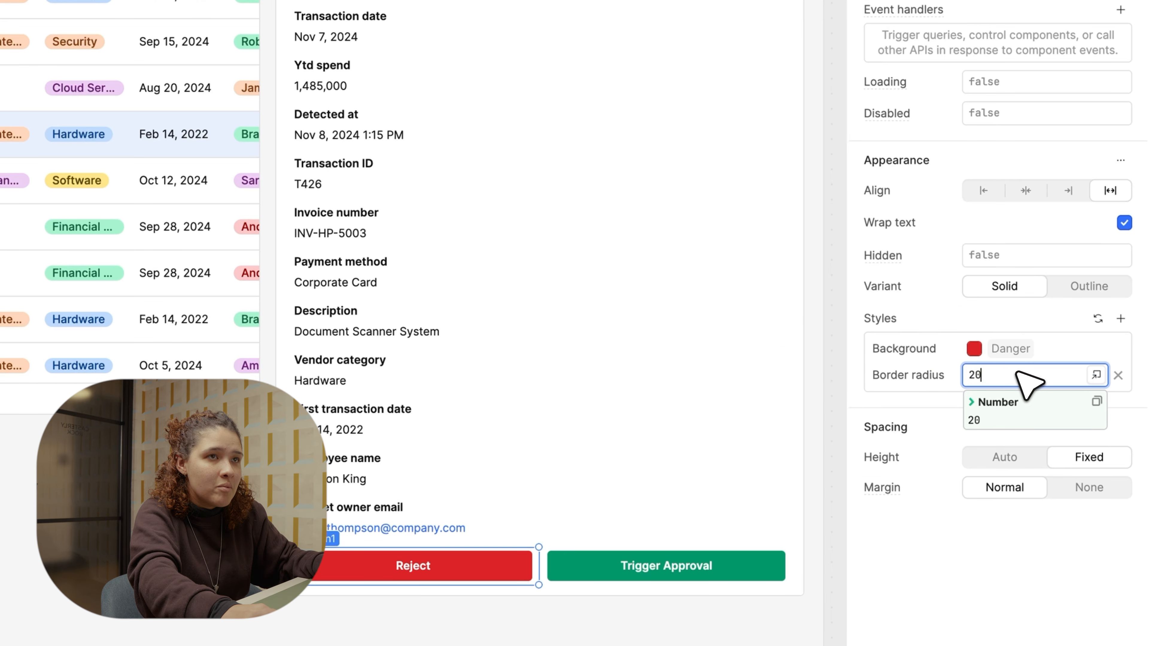
# Add a border radius style to the Trigger Approval button so its corners match the rounded Reject button.
pyautogui.click(665, 566)
pyautogui.click(1121, 318)
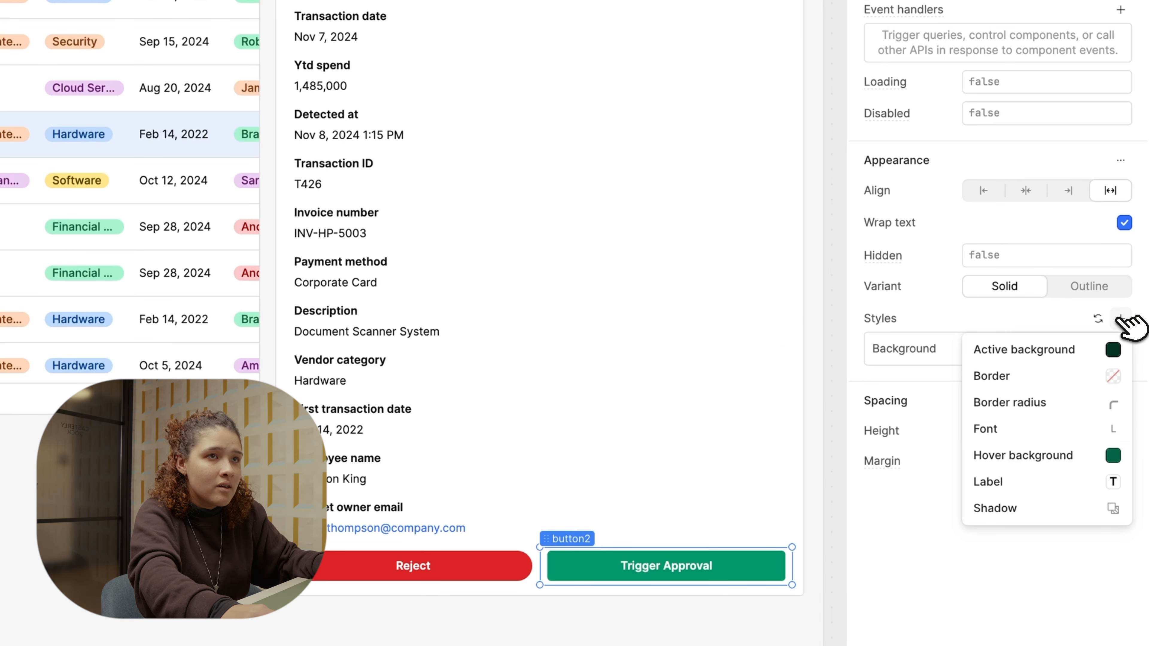
pyautogui.click(1041, 404)
pyautogui.click(1036, 375)
pyautogui.write('4px')
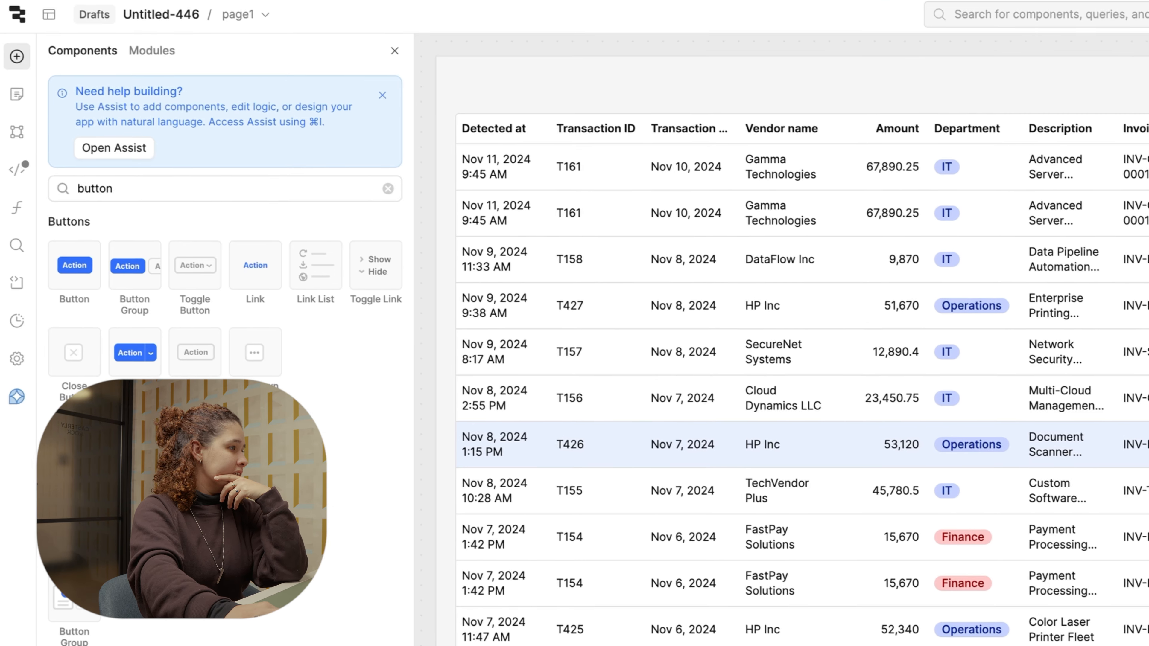
# Add a Status component to the Anomalies Details container header and fit the title beside it on the same row.
pyautogui.write('stat')
pyautogui.moveTo(78, 260); pyautogui.dragTo(705, 150)
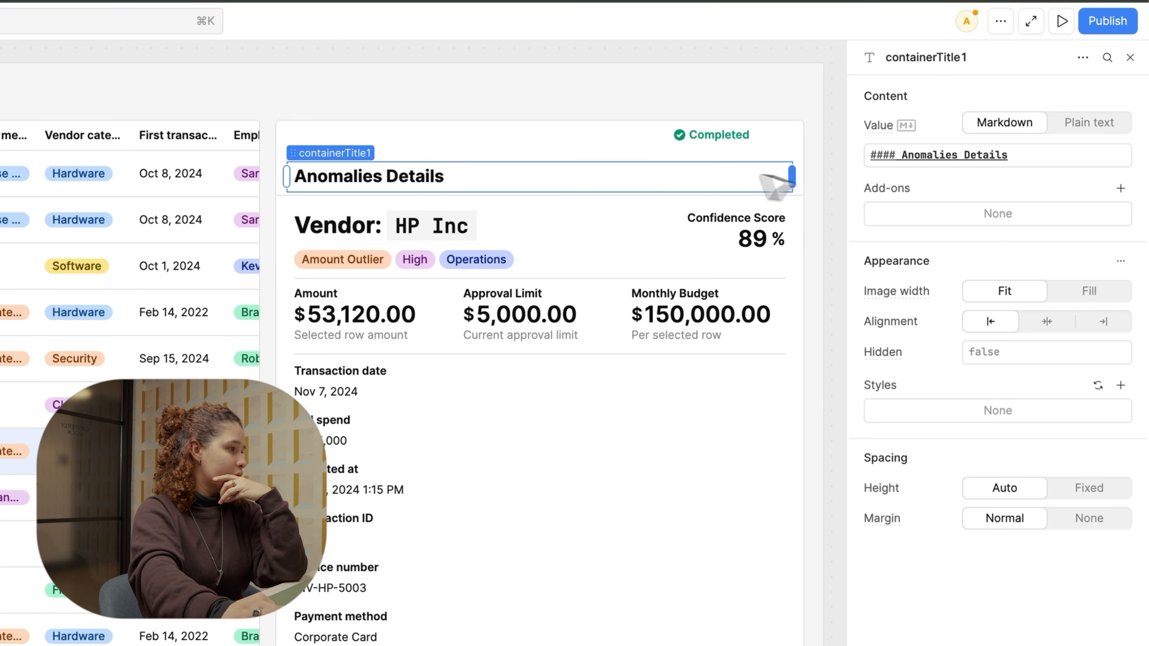
pyautogui.click(742, 141)
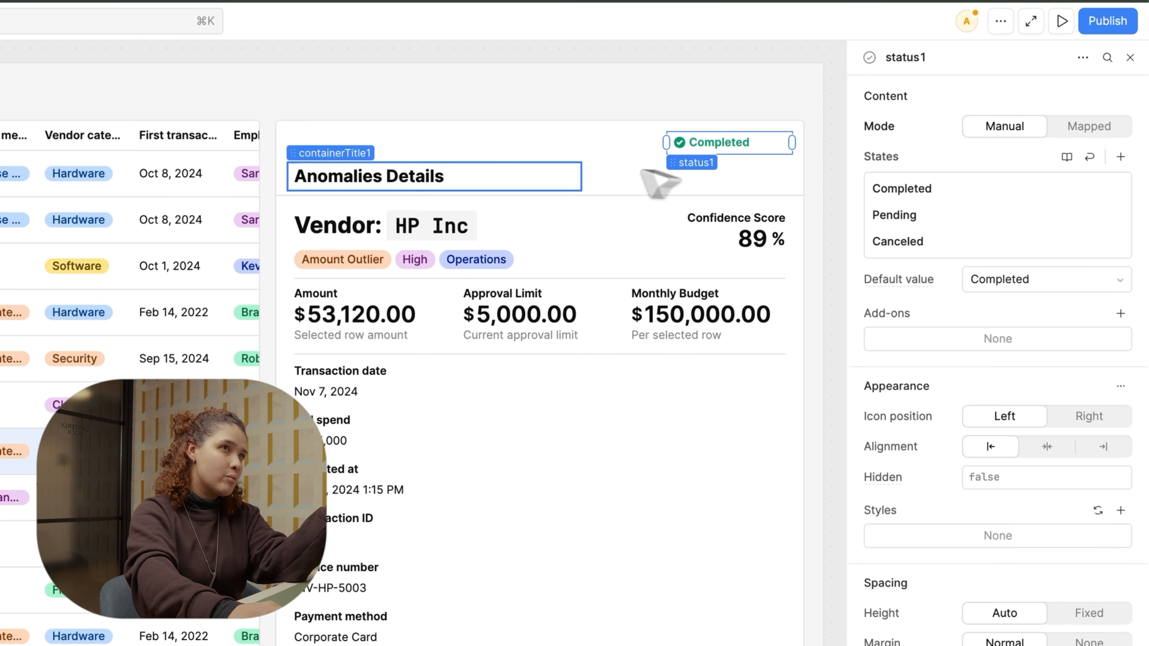
pyautogui.click(361, 172)
pyautogui.click(739, 103)
pyautogui.click(699, 149)
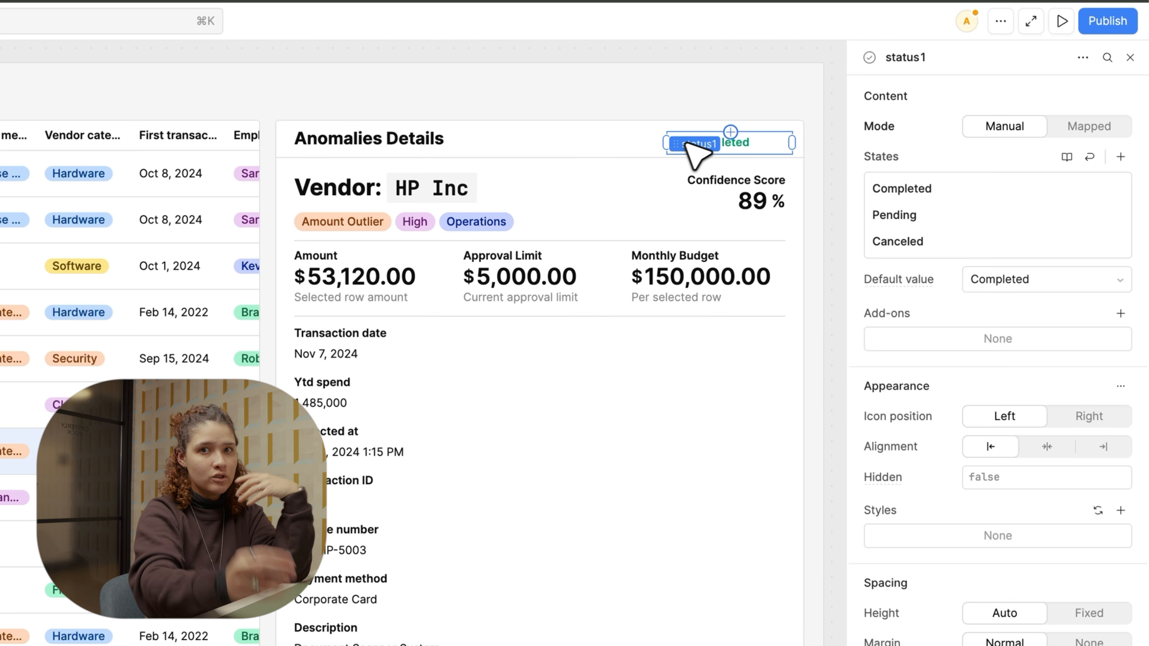
# Switch the status component to mapped mode with data source {{ _.uniq(table_anomalies.data.map(d => d.is_approved_vendor)) }} and value {{ item }}.
pyautogui.click(1090, 126)
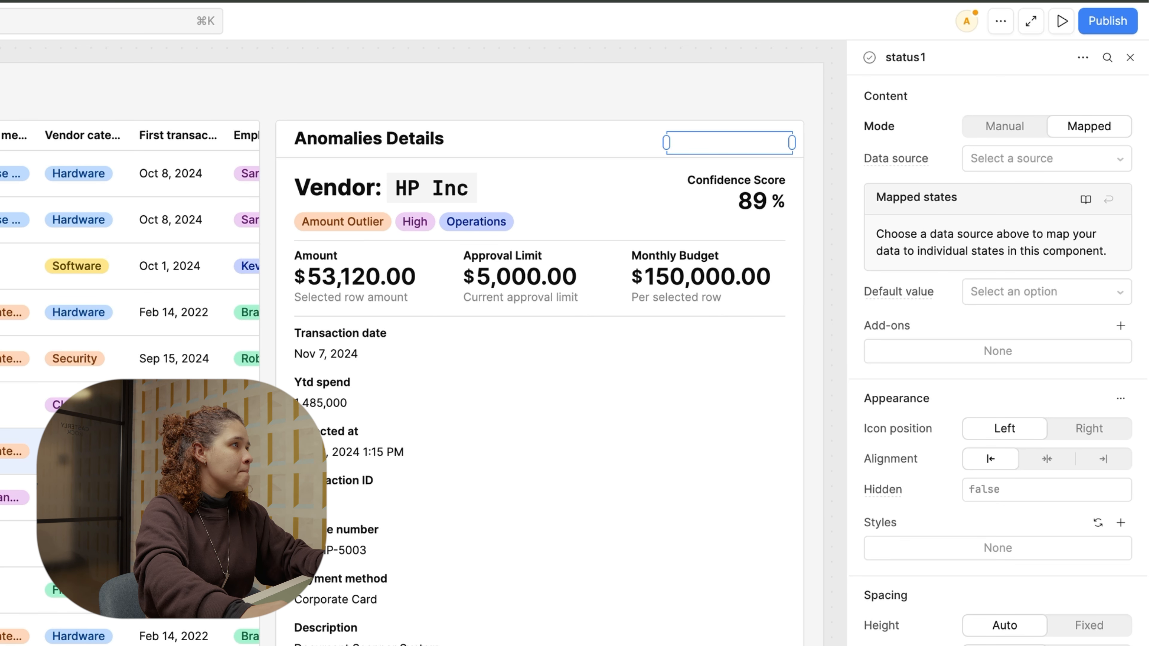
pyautogui.click(1120, 161)
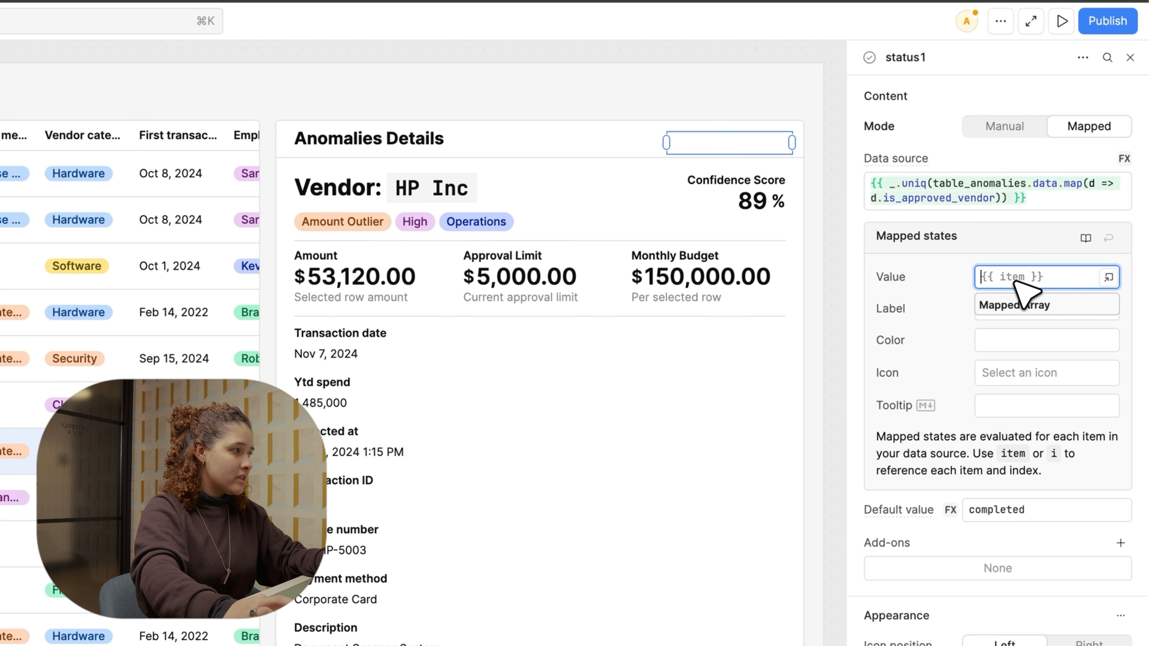
pyautogui.click(1026, 276)
# Map the status by the selected row's is_approved_vendor: Approved, green, check-circle icon when true; Not Approved, red, delete-circle icon when false.
pyautogui.click(1013, 308)
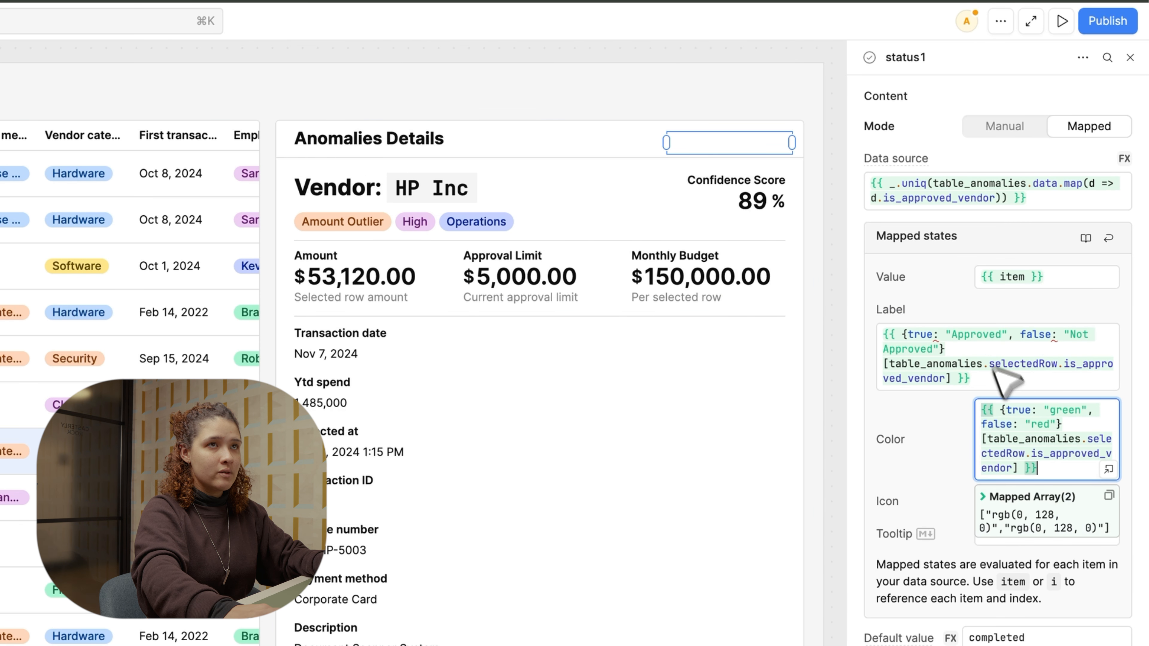
pyautogui.click(1040, 503)
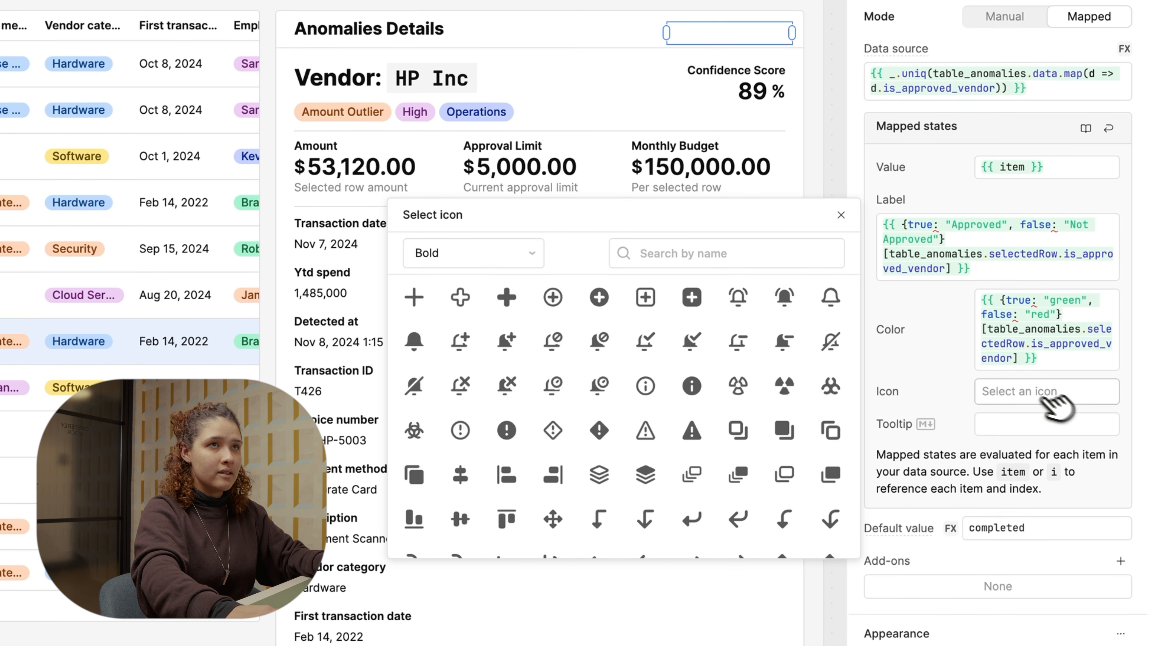
pyautogui.click(987, 394)
pyautogui.write('{{ {true: "/icon:bold/interface-validation-check-circle", false: "/icon:bold/interface-delete-circle"}[table_anomalies.selectedRow.is_approved_vendor] }}')
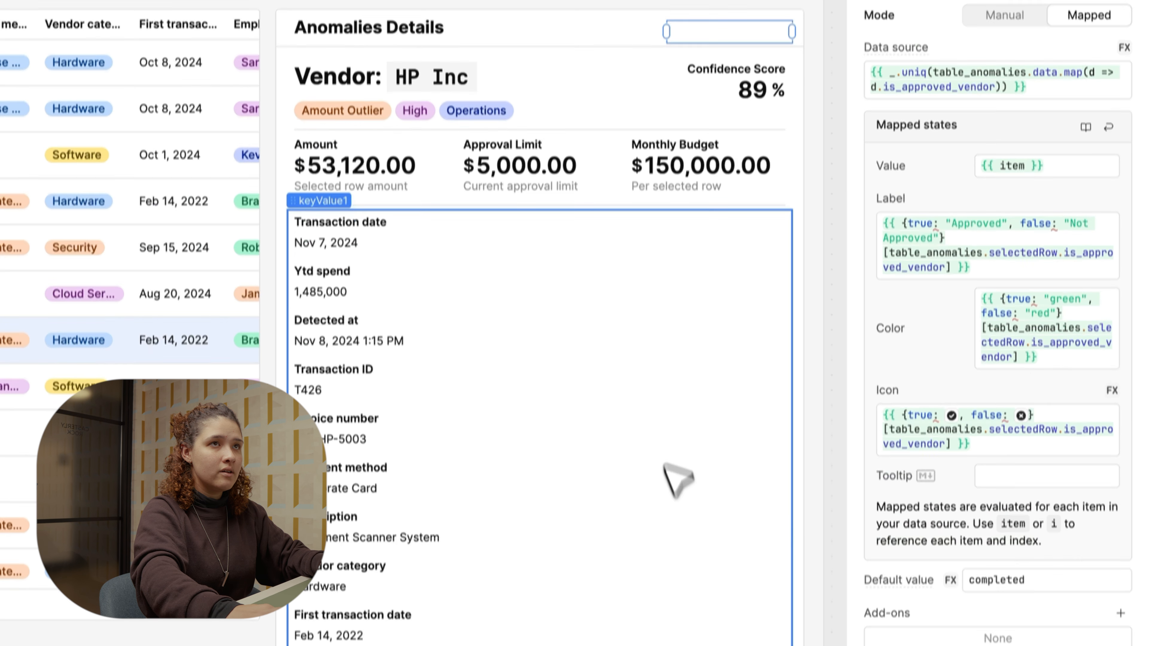
# Set the default value of the mapped status component to Approved.
pyautogui.scroll(-5, 950, 421)
pyautogui.click(950, 415)
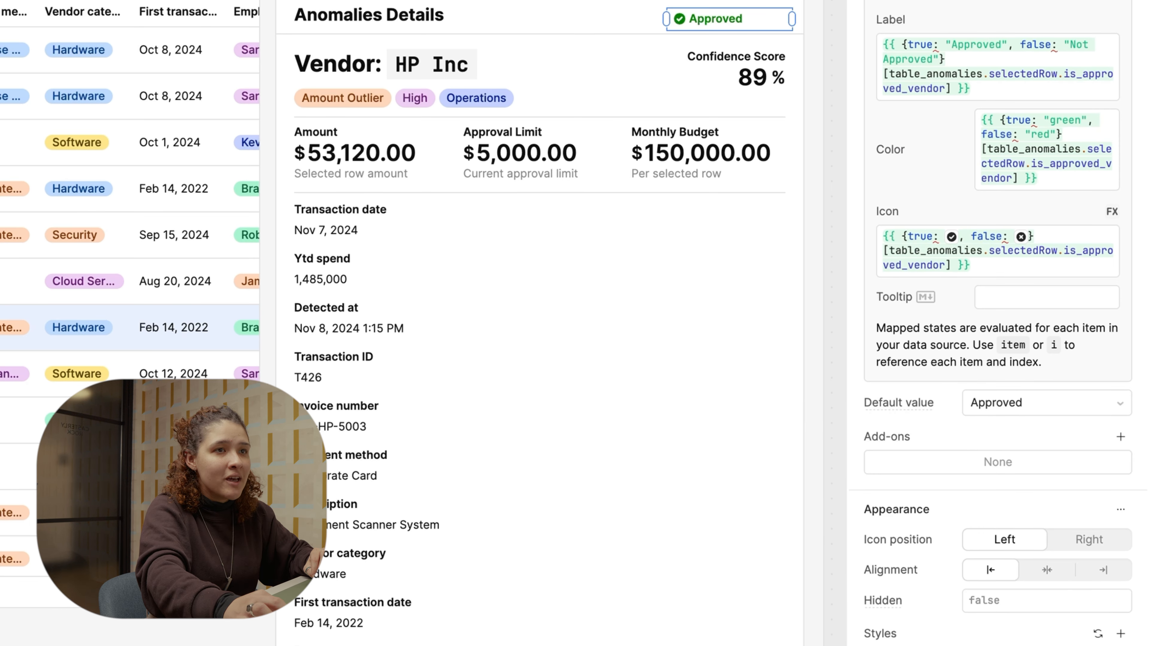
pyautogui.click(1045, 406)
pyautogui.click(1026, 70)
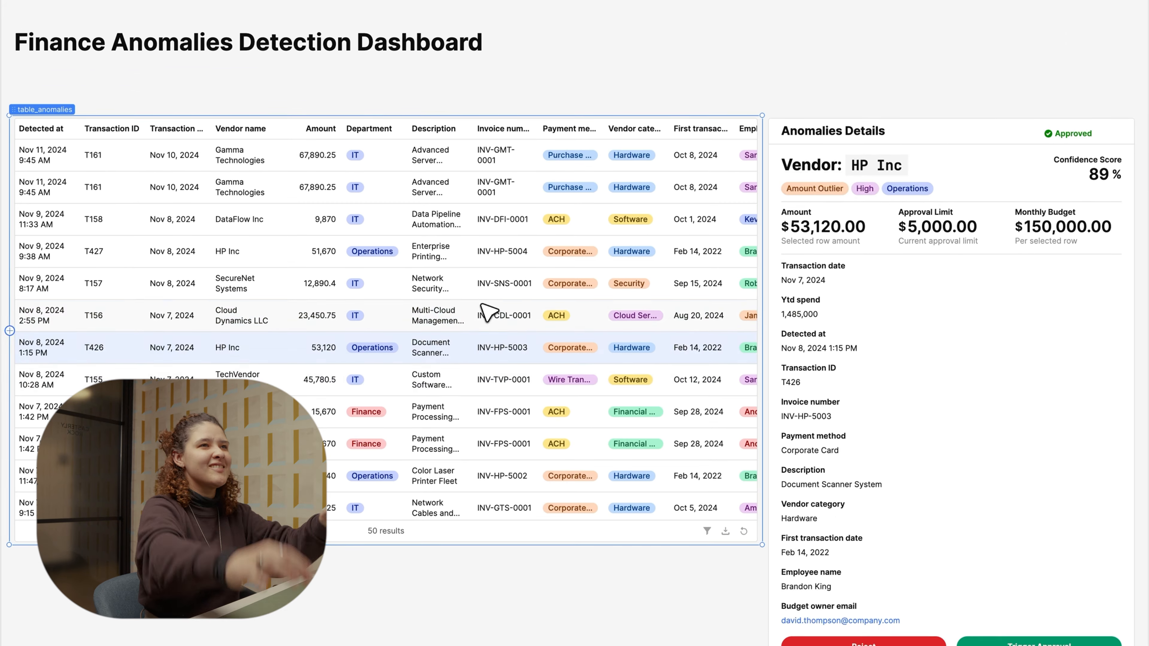
# Select the Cloud Dynamics LLC anomaly and widen the Vendor text so the name fits on one line.
pyautogui.click(487, 313)
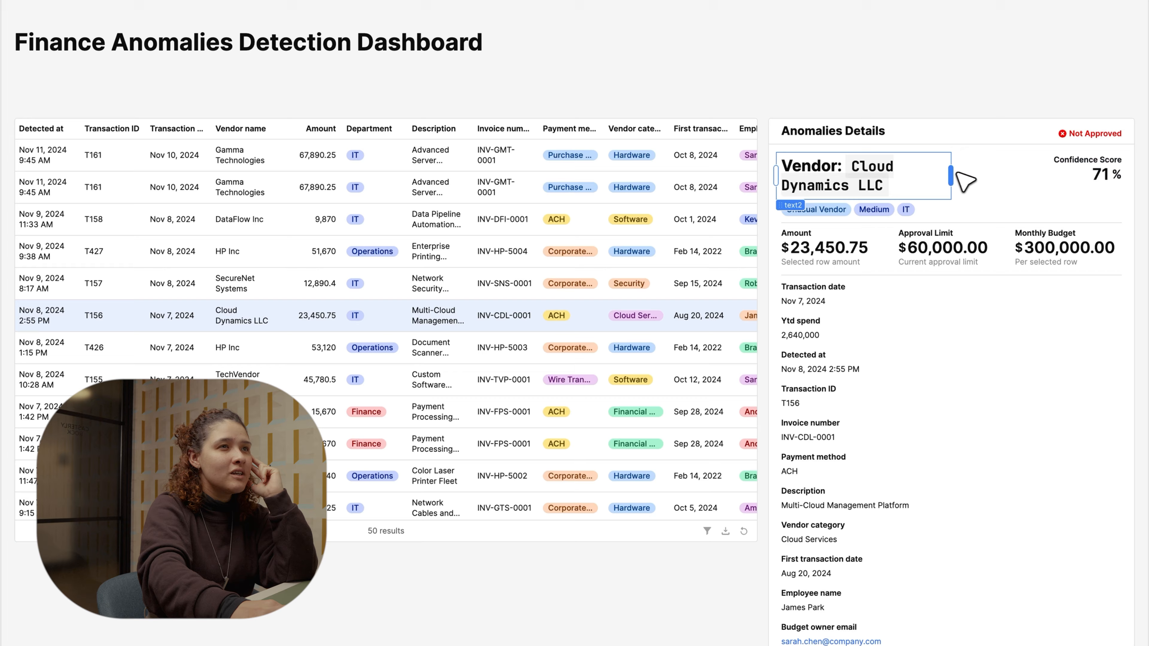
pyautogui.moveTo(952, 168); pyautogui.dragTo(1039, 169)
pyautogui.moveTo(952, 176); pyautogui.dragTo(1049, 181)
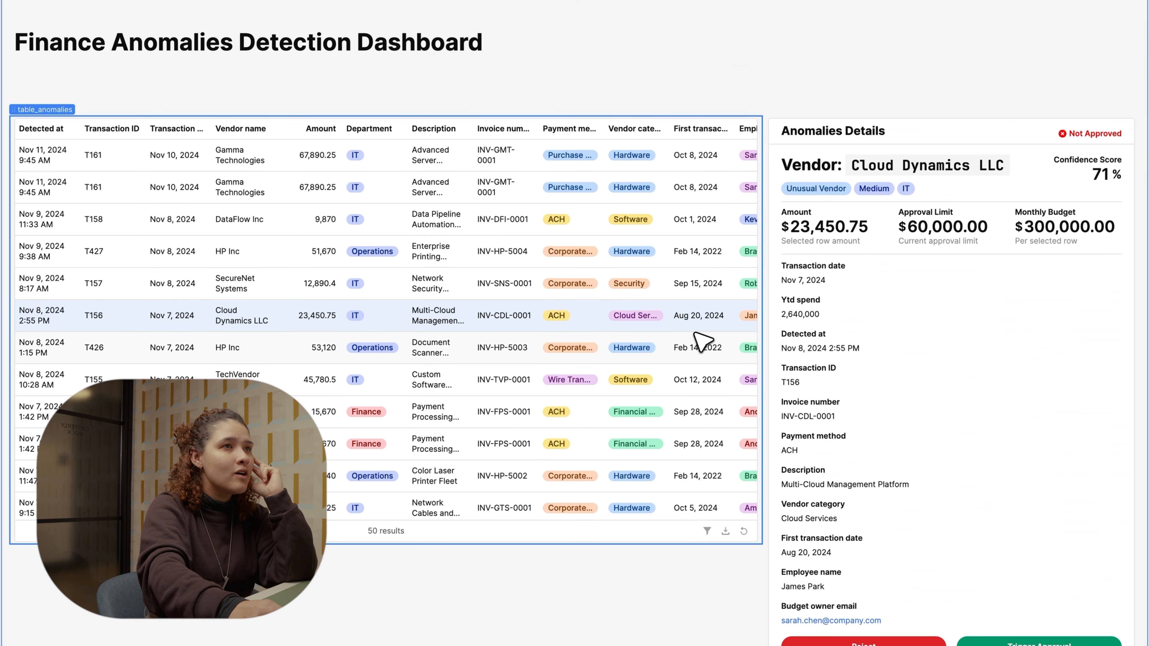
# Select several other anomaly rows to check that the details container and approval status follow the selection.
pyautogui.click(418, 397)
pyautogui.click(427, 219)
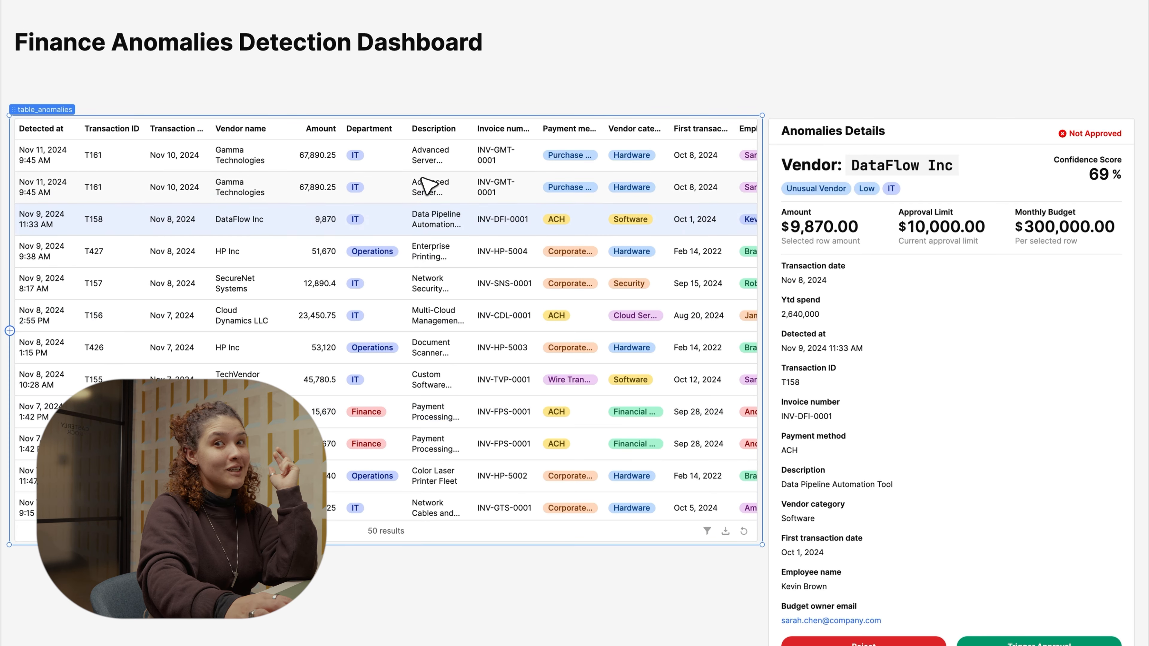
pyautogui.click(430, 183)
pyautogui.click(449, 341)
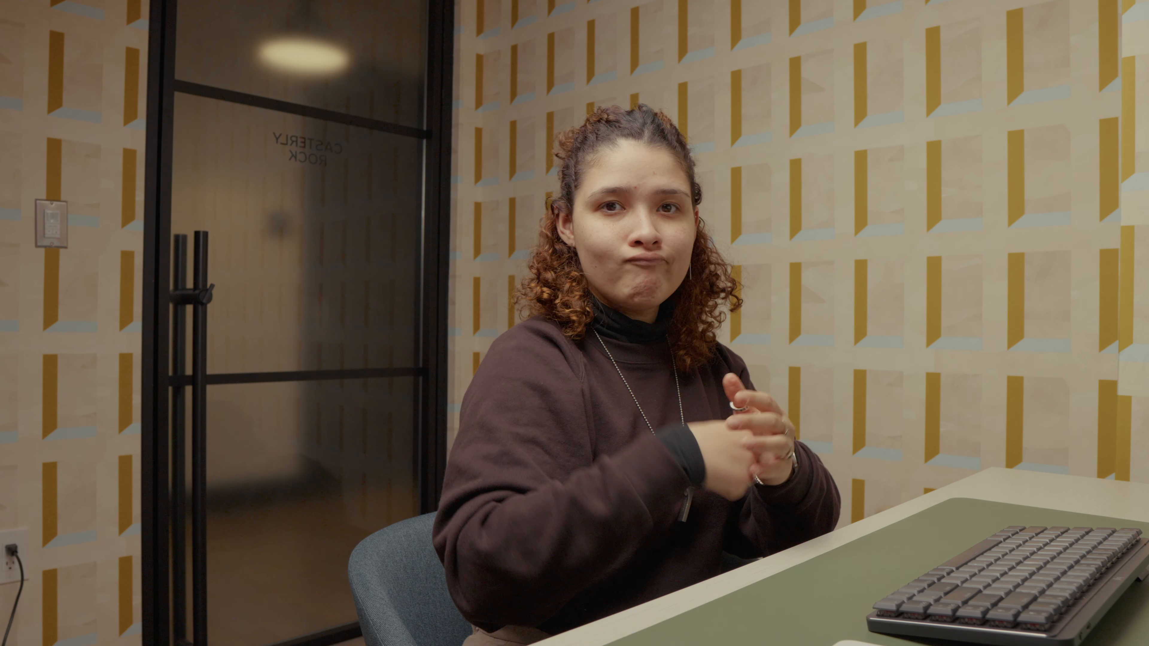
# Prompt Assist to add Vendor, Severity, Department, Payment Method, and Vendor Category filters, attaching getVendorOptions, getPaymentMethodsOptions, getVendorCategoryOptions, and getDepartmentOptions.
pyautogui.write('V')
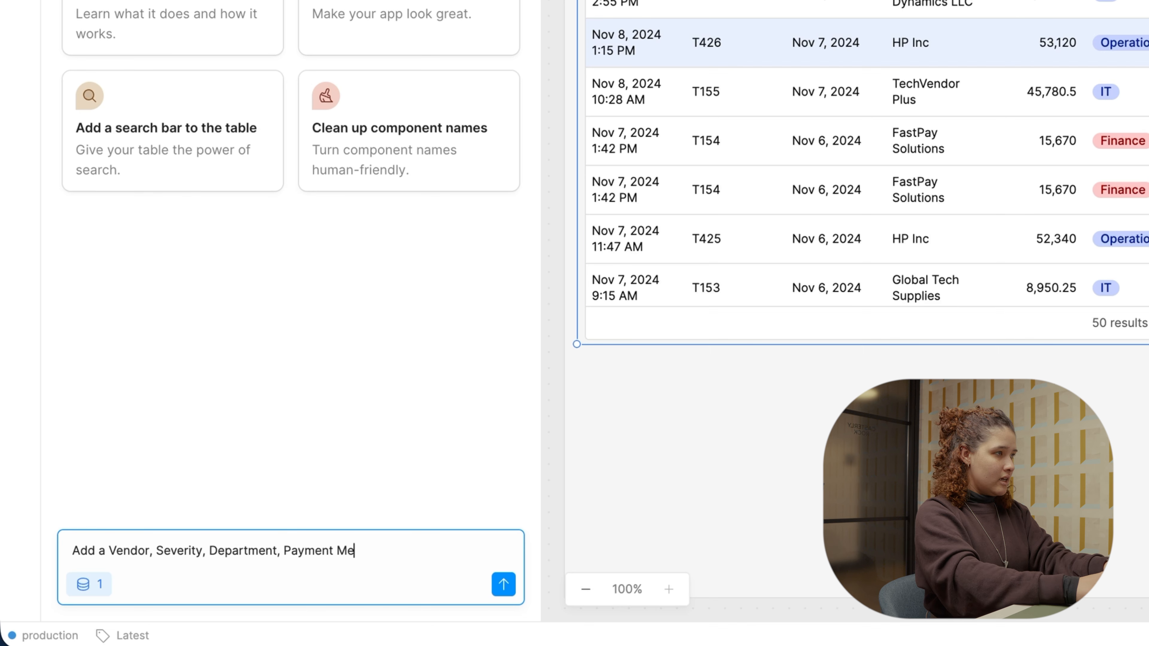
pyautogui.write('d')
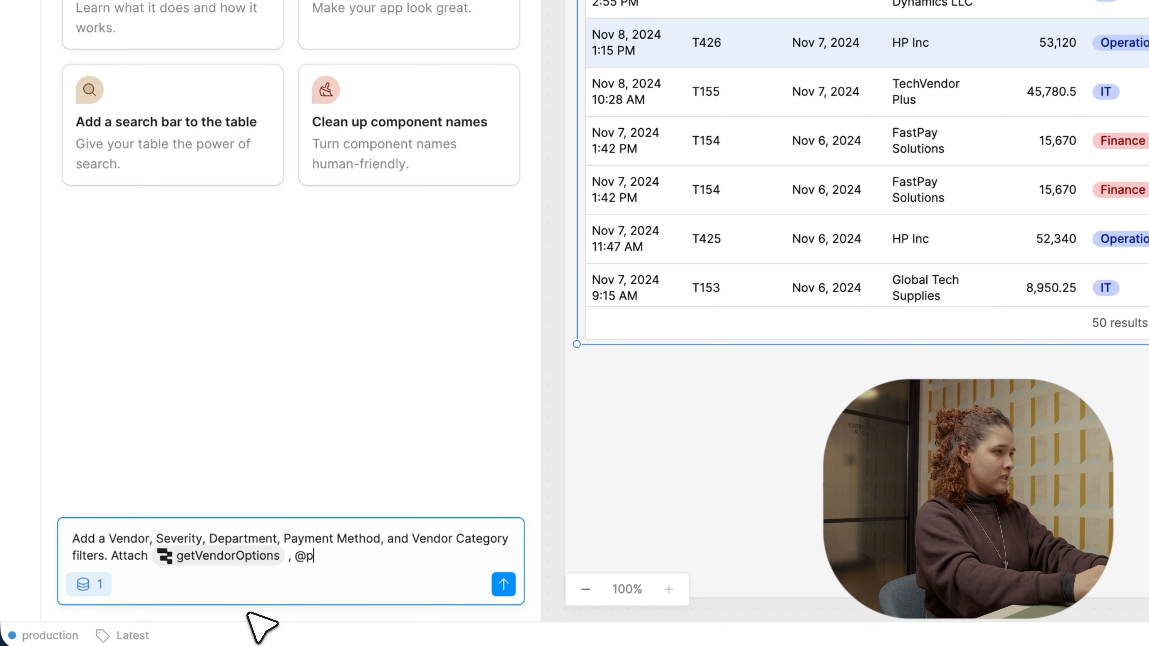
pyautogui.write('aymen')
pyautogui.press('Return')
pyautogui.write('@getvendor')
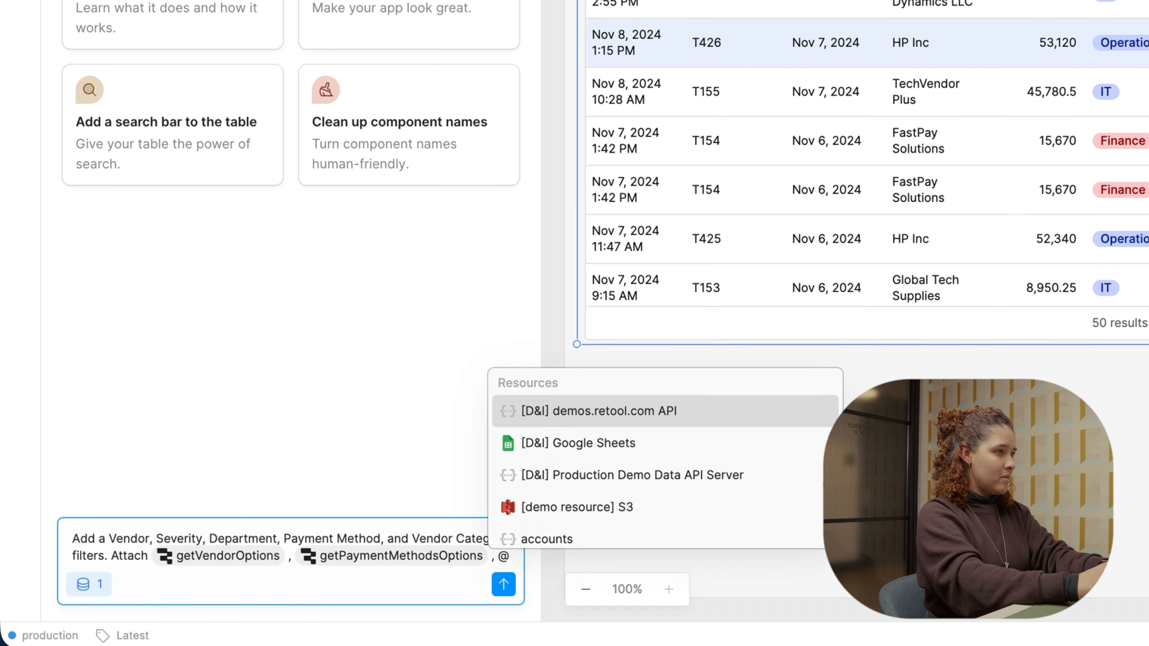
pyautogui.click(231, 537)
pyautogui.write(', and @getdepa')
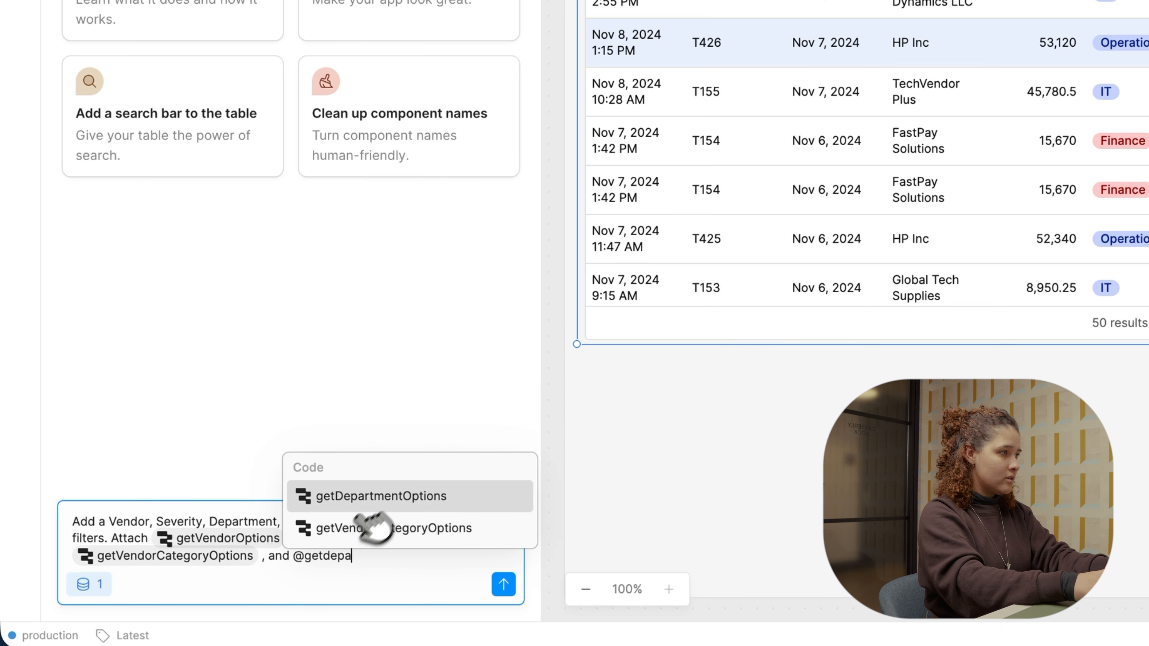
pyautogui.press('Return')
pyautogui.press('Return')
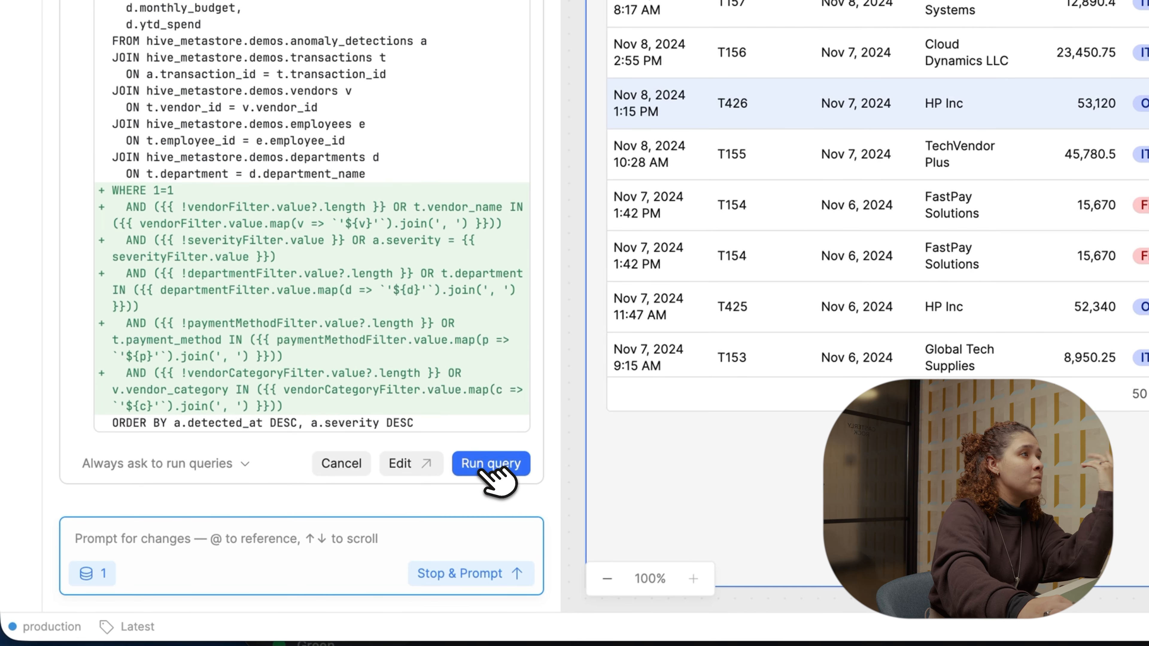
# Run Assist's proposed getAnomalies query updates and set query permission to auto-approve all queries on this resource.
pyautogui.click(329, 548)
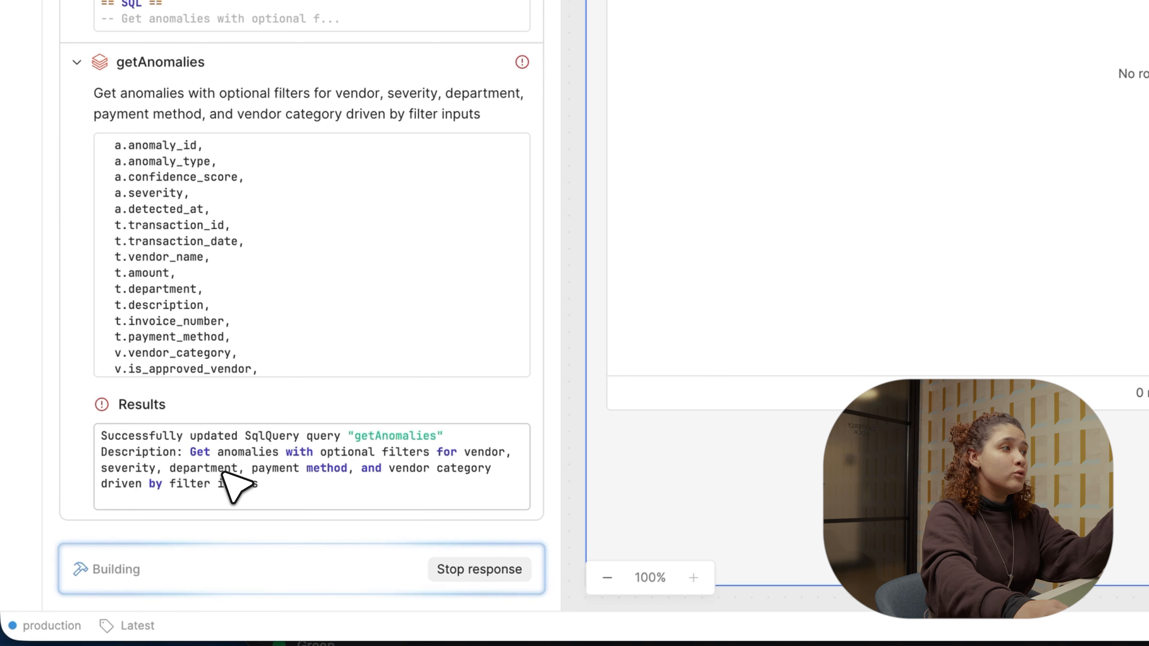
pyautogui.click(199, 462)
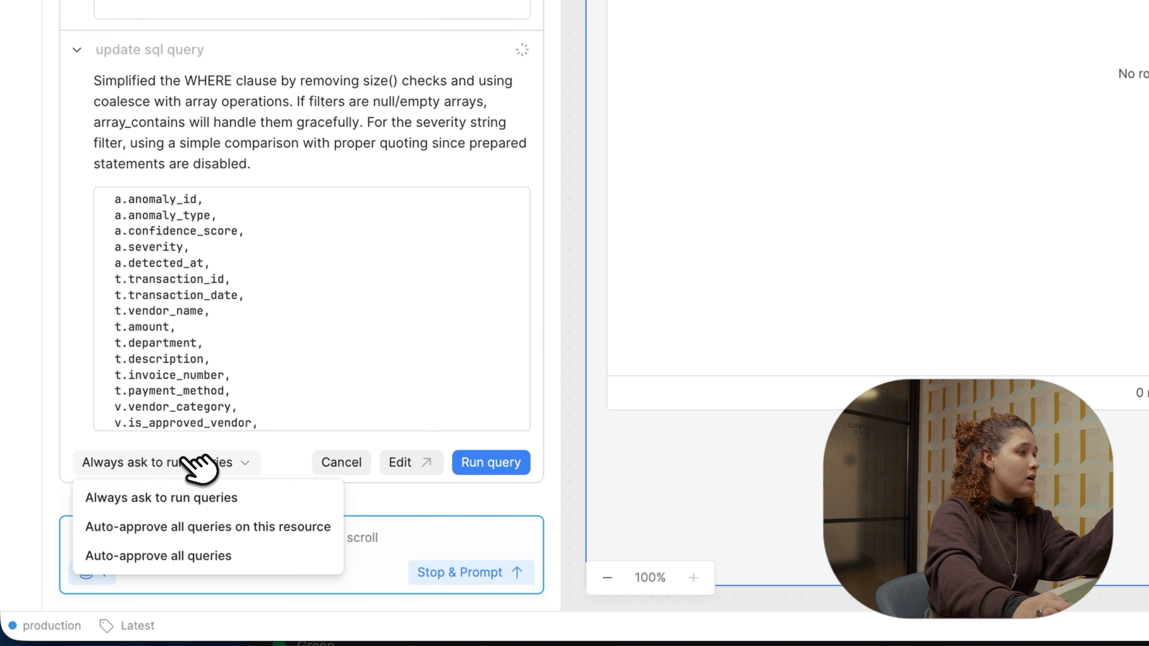
pyautogui.click(176, 536)
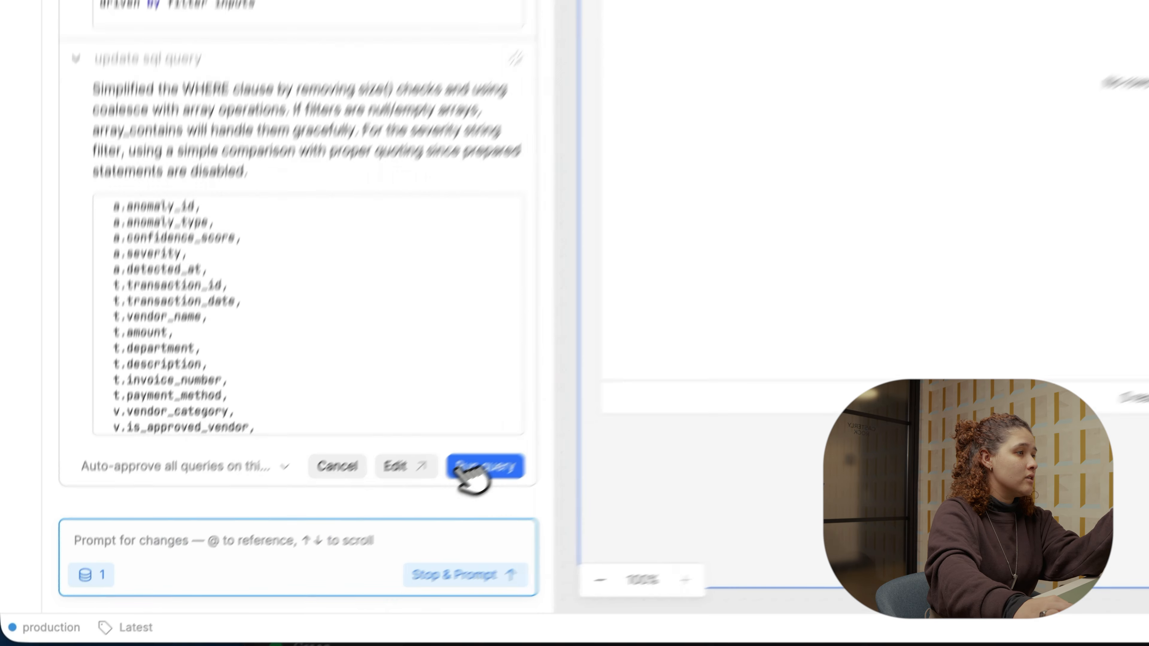
pyautogui.click(491, 462)
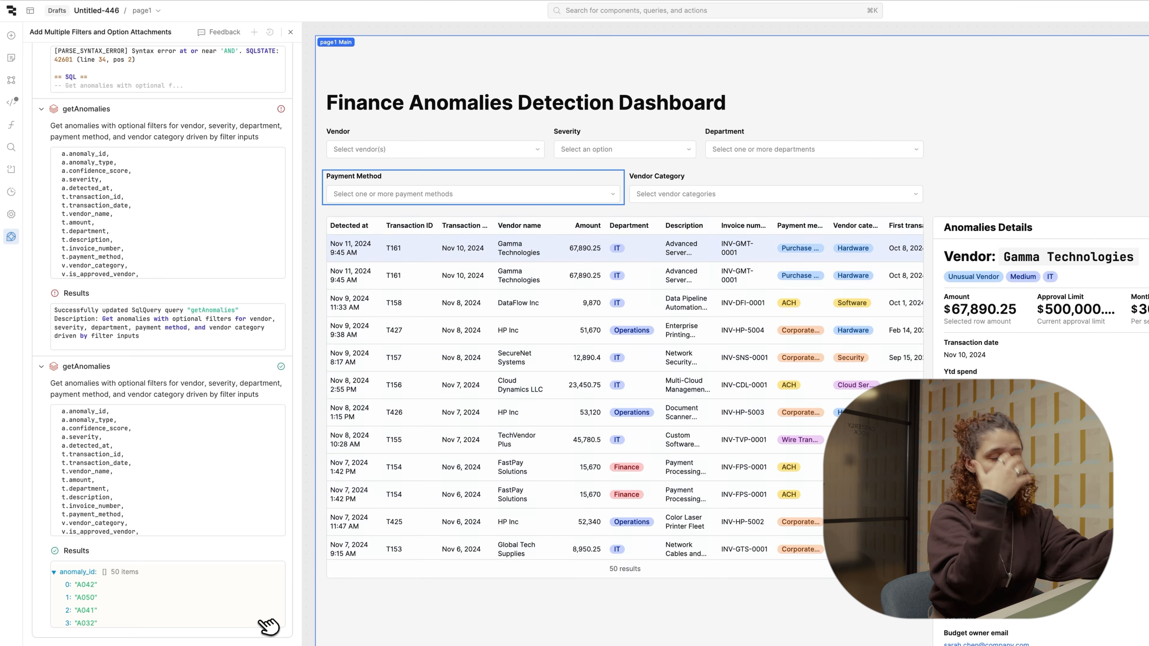
# Open the dashboard's new filters one after another to check their available options.
pyautogui.click(552, 194)
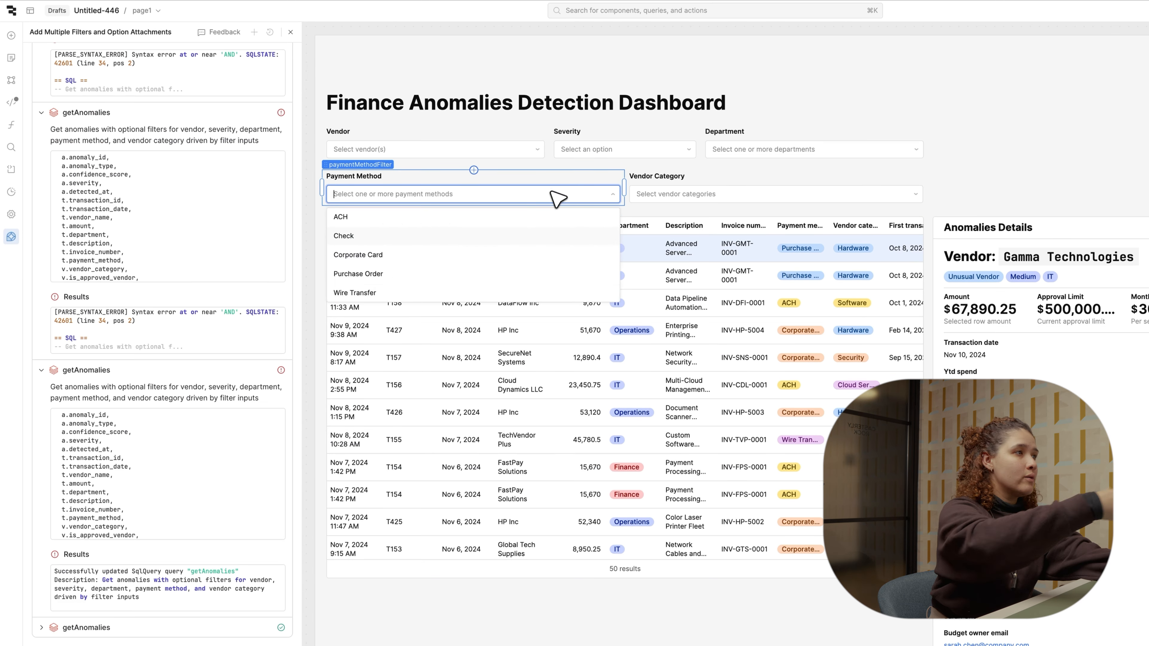
pyautogui.click(712, 193)
pyautogui.click(738, 151)
pyautogui.click(478, 151)
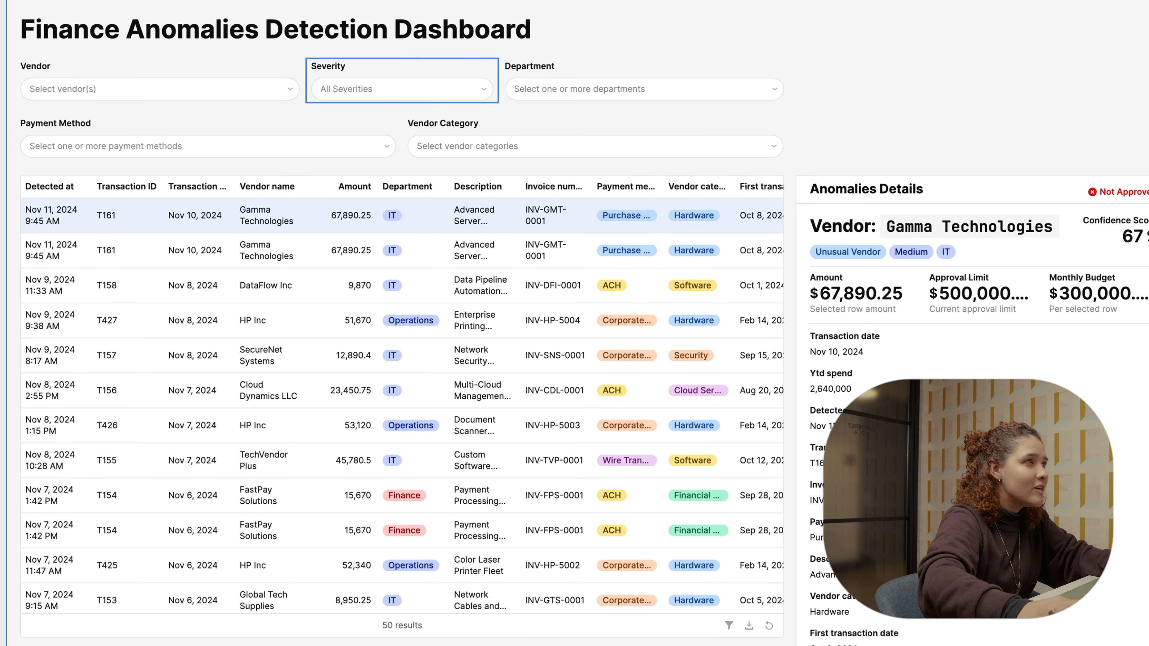
pyautogui.click(402, 88)
# Test the Vendor filter with Alpha Consulting Group and with Cloud Dynamics LLC, clearing each selection.
pyautogui.click(231, 89)
pyautogui.click(253, 167)
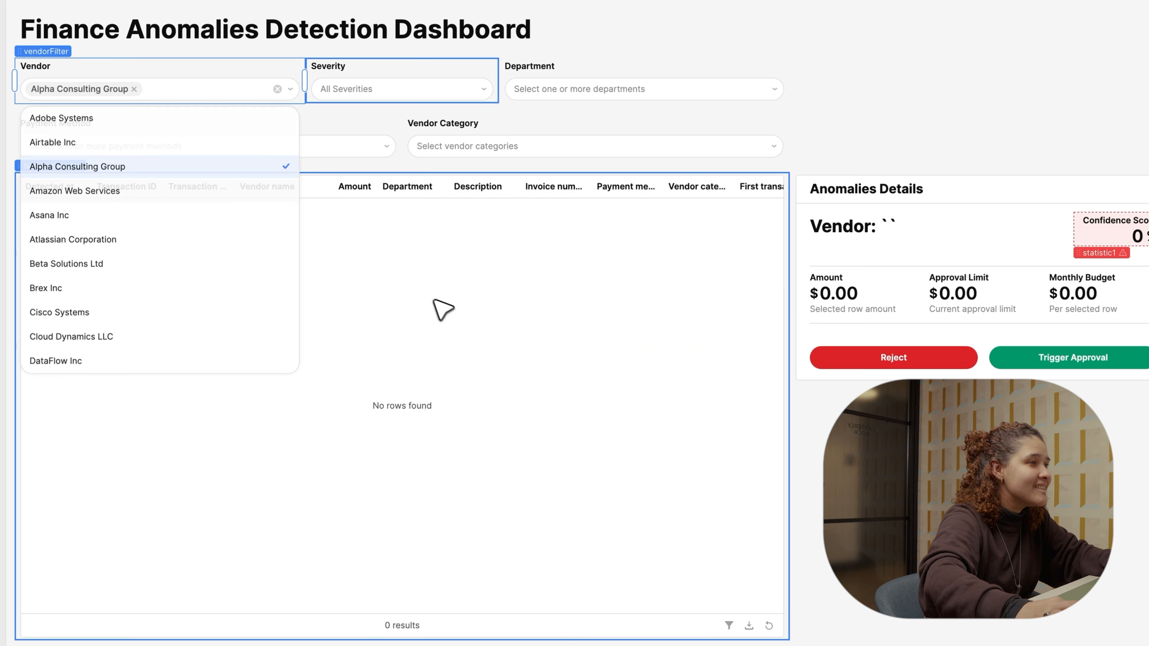
pyautogui.click(430, 298)
pyautogui.click(173, 91)
pyautogui.click(134, 89)
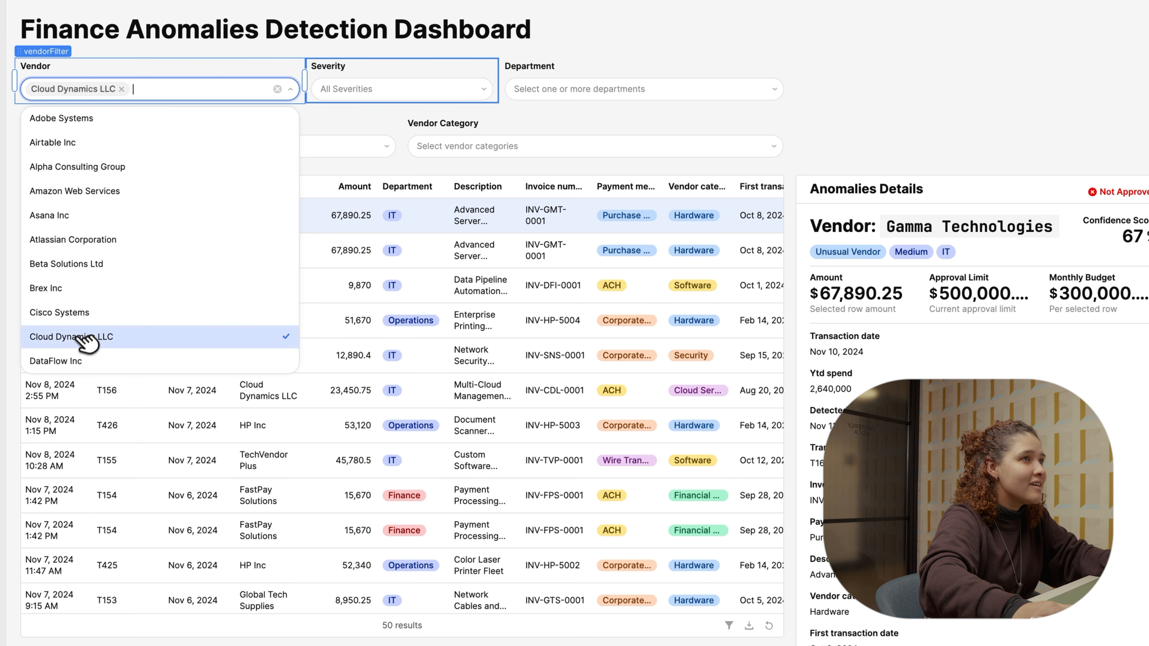
pyautogui.click(87, 339)
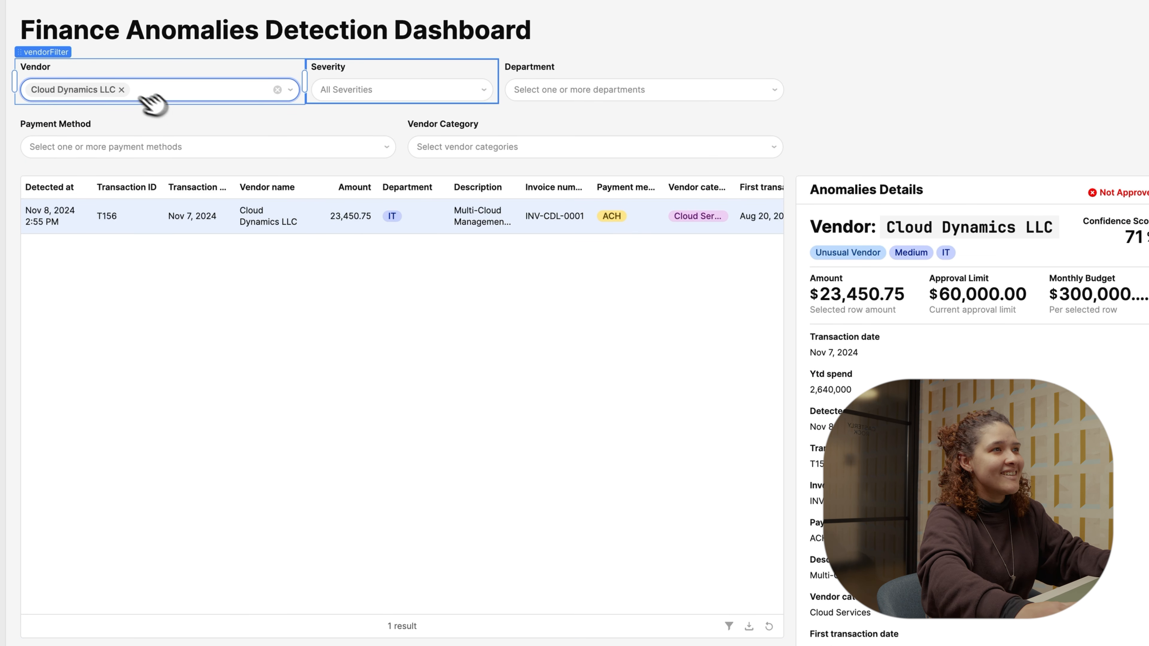
pyautogui.click(121, 90)
# Test the Payment Method filter with Corporate Card, look through the filtered anomalies, and clear the filter.
pyautogui.click(138, 146)
pyautogui.click(90, 225)
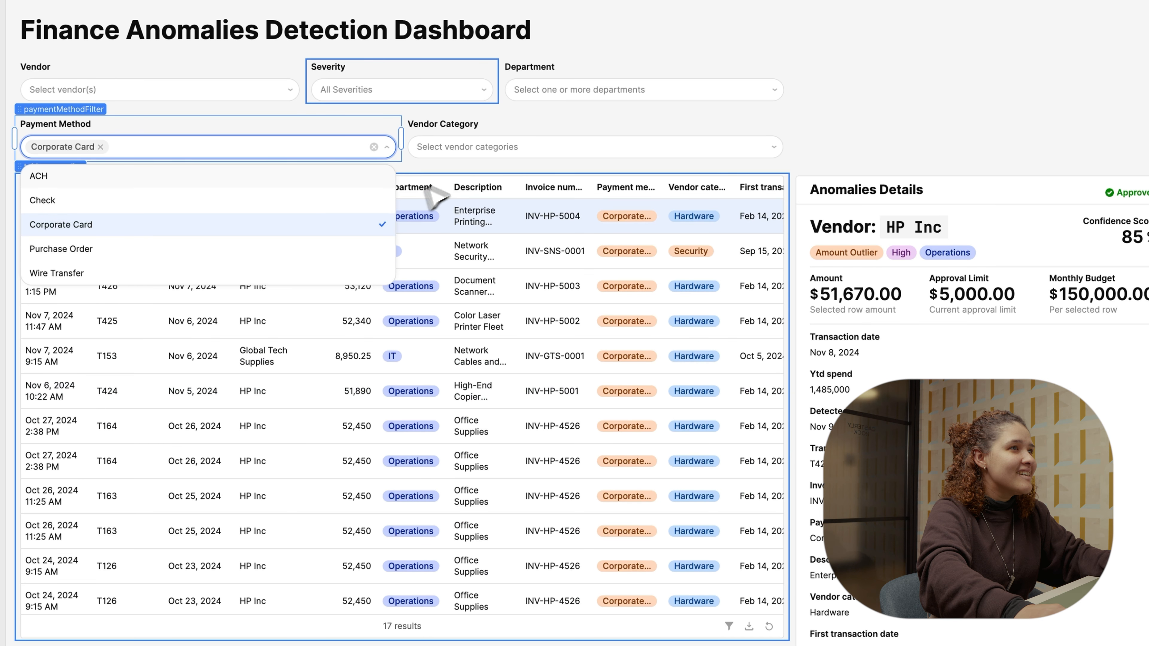
pyautogui.click(421, 206)
pyautogui.scroll(-4, 398, 272)
pyautogui.click(374, 147)
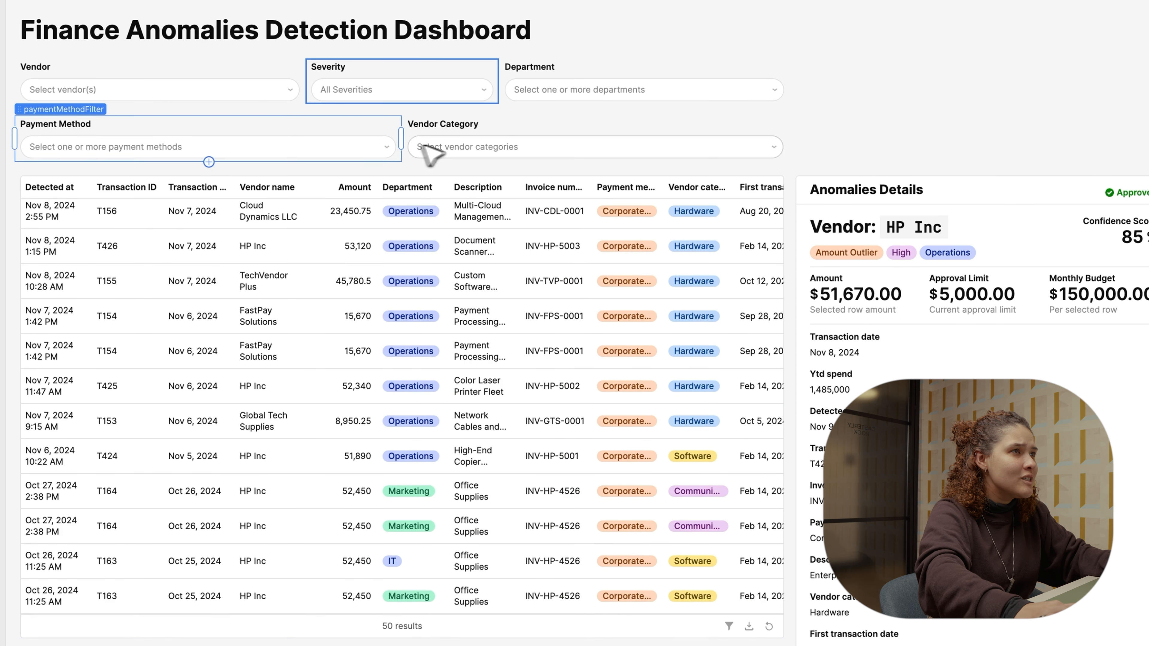
# Test the Vendor Category filter with Security and Consulting, and remove both selections.
pyautogui.click(421, 147)
pyautogui.click(462, 370)
pyautogui.click(469, 229)
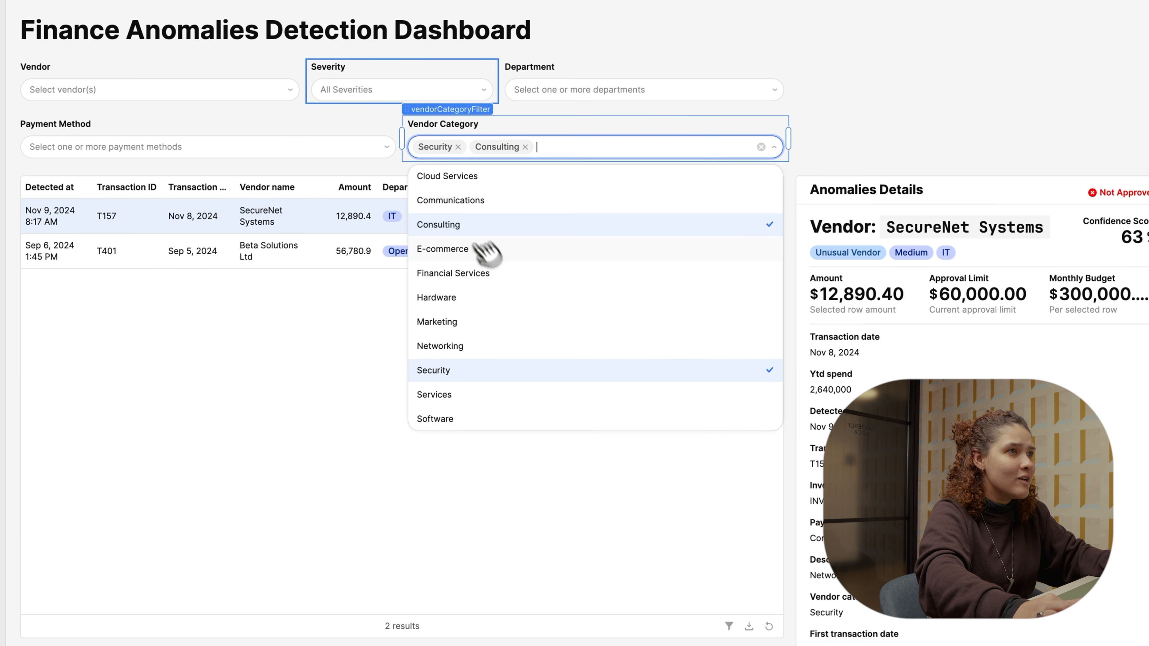
pyautogui.click(458, 147)
pyautogui.click(471, 147)
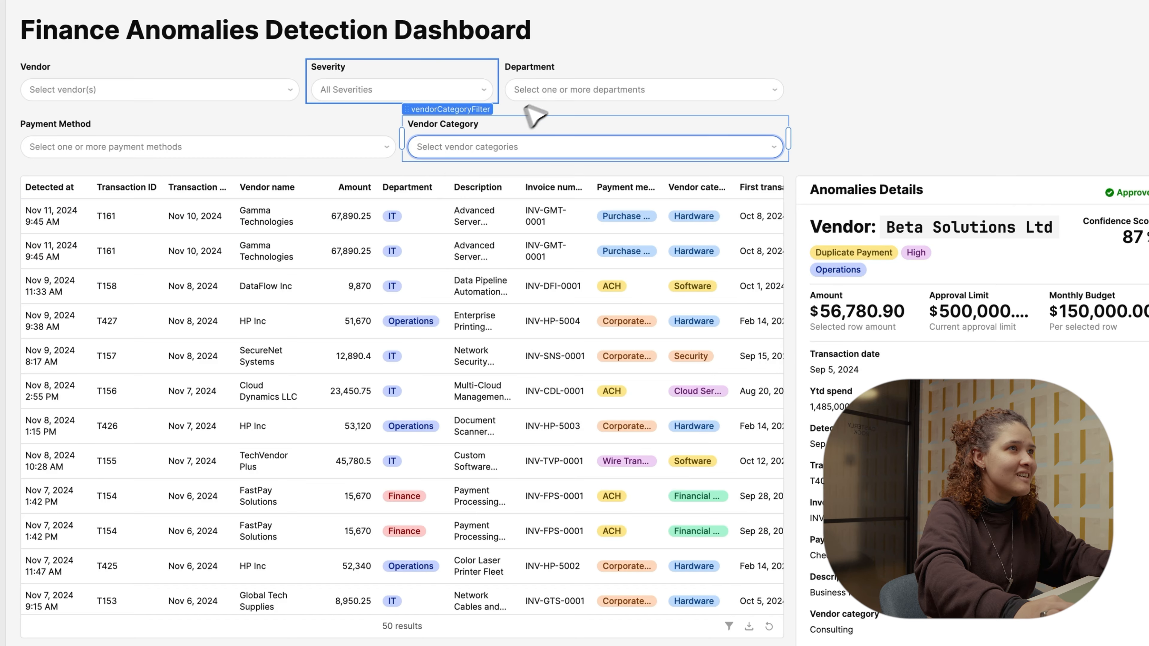
# Test the Department filter by selecting Marketing and IT.
pyautogui.click(543, 89)
pyautogui.click(550, 192)
pyautogui.click(525, 168)
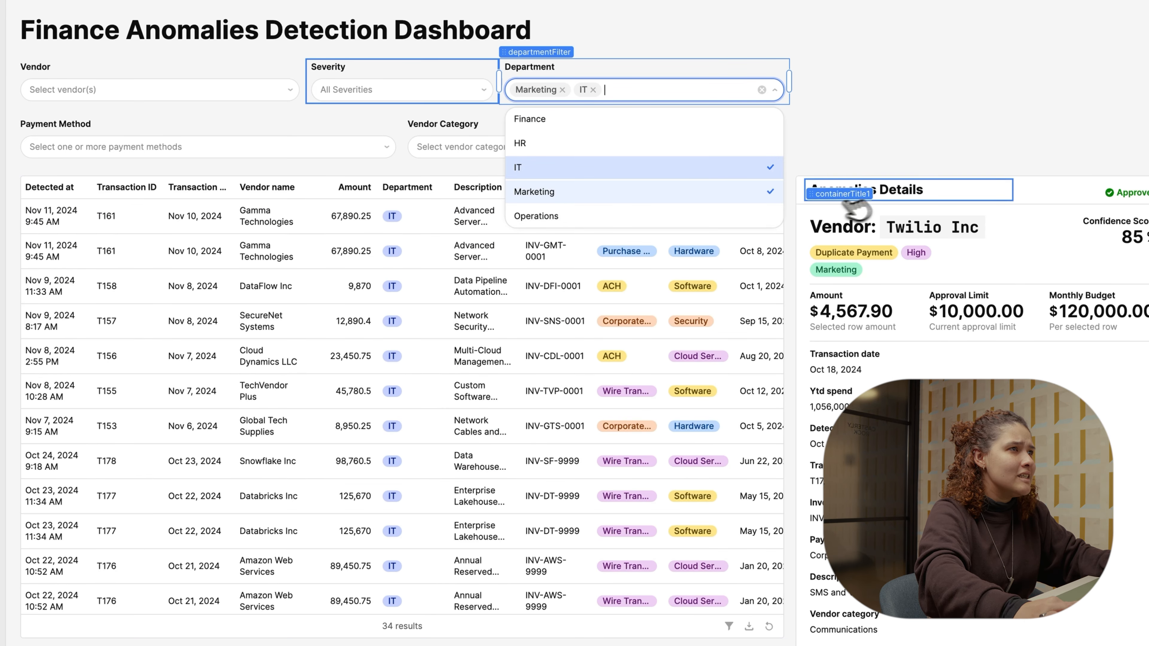
# Close the department options and look through the anomalies filtered to Marketing and IT.
pyautogui.click(909, 146)
pyautogui.moveTo(349, 91); pyautogui.dragTo(3, 91)
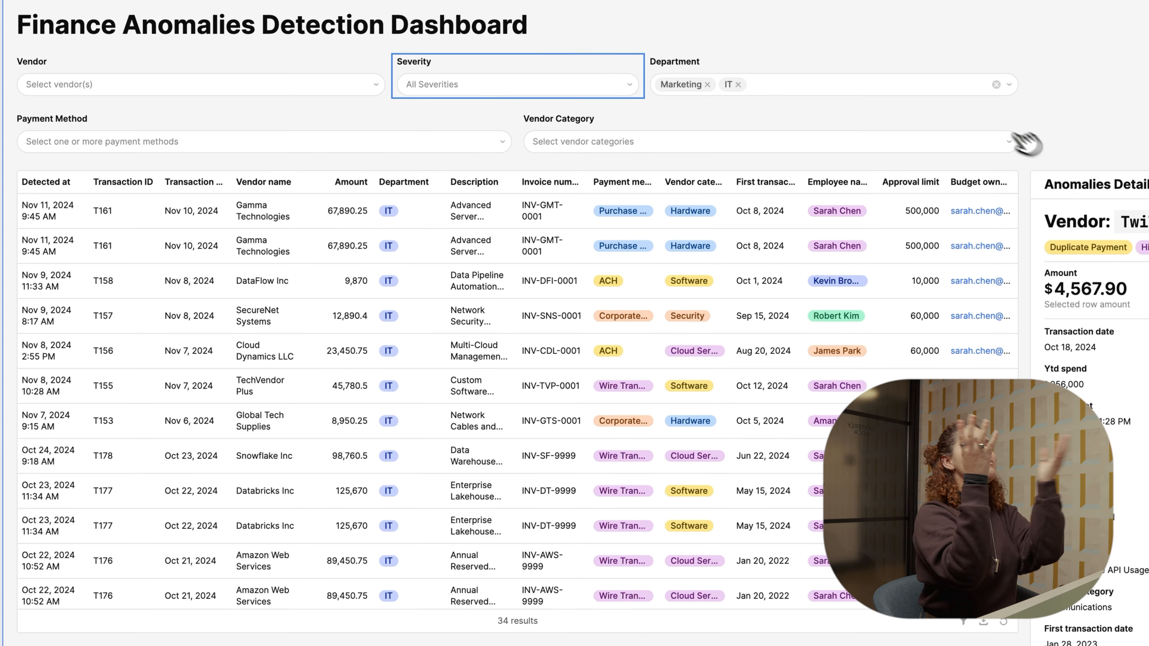
pyautogui.scroll(-5, 516, 398)
pyautogui.scroll(5, 515, 399)
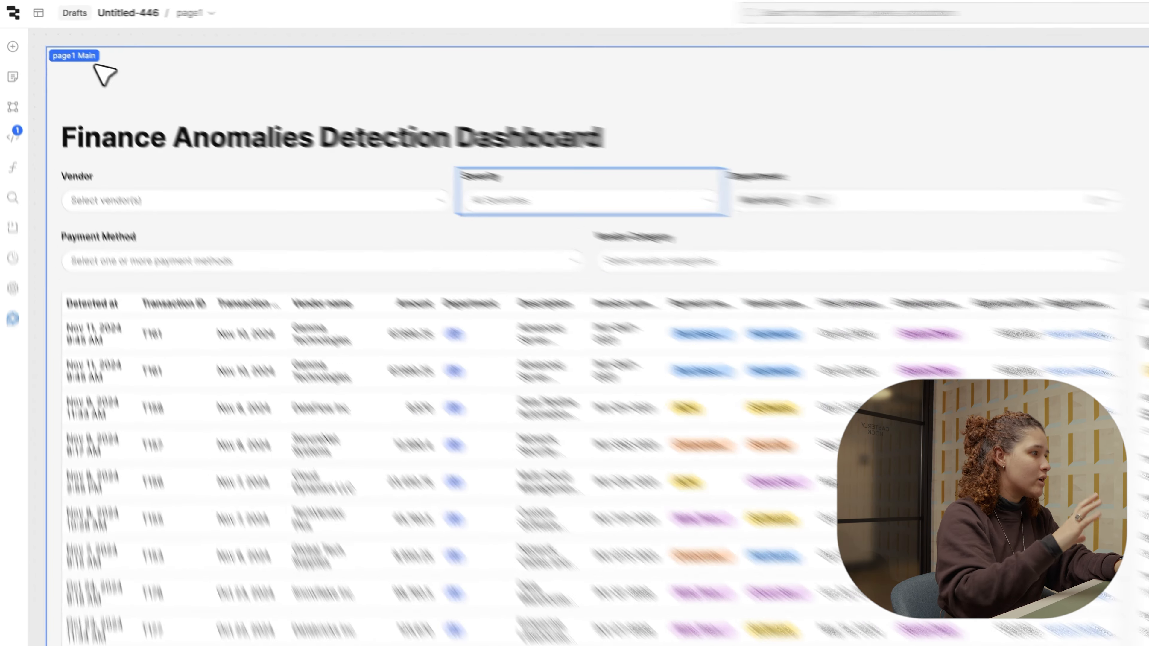
# Add a Statistic component above the Anomalies Details container and label it "Active Anomalies".
pyautogui.click(8, 38)
pyautogui.write('stati')
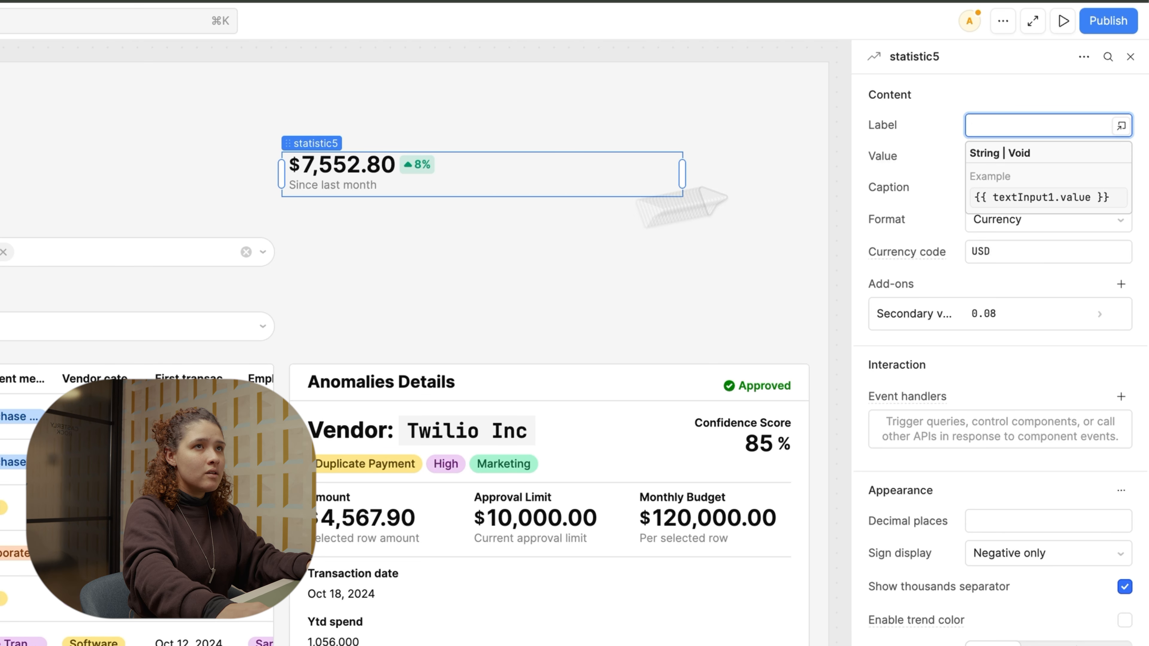
pyautogui.click(1024, 123)
pyautogui.write('Active Anomalies')
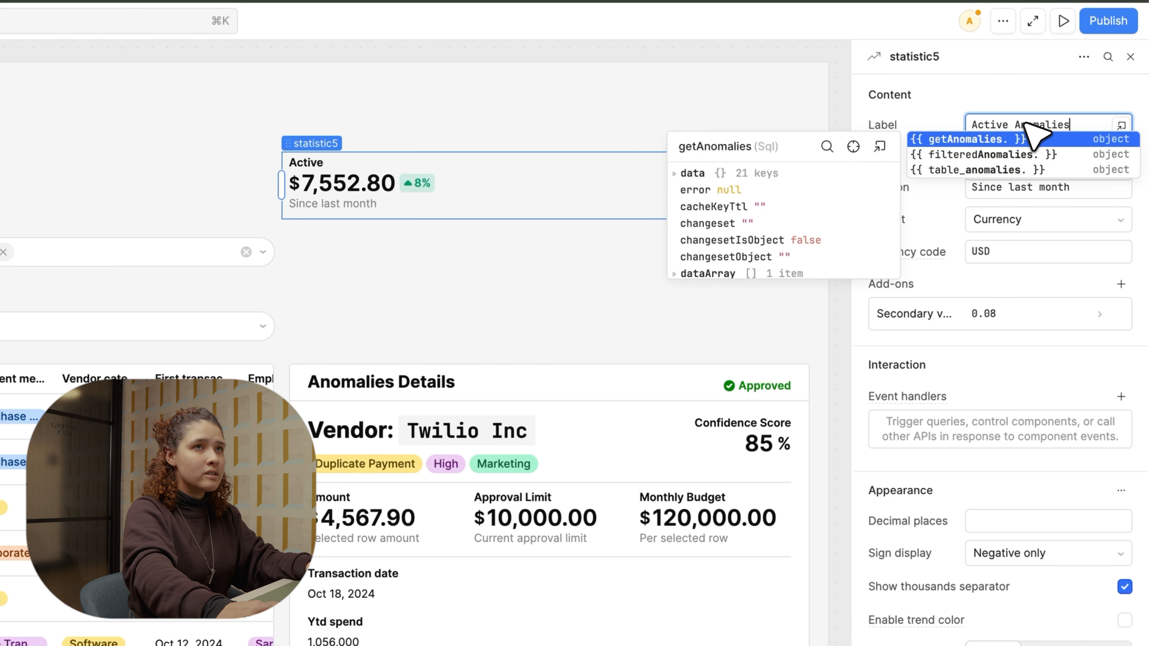
# Set the Active Anomalies value to the length of getAnomalies.data.amount or 0, in Standard format, with the caption "Currently Open Anomalies".
pyautogui.click(991, 159)
pyautogui.press('super+a')
pyautogui.write('{{ (getAnomalies.data && getAnomalies.data.amount) ? getAnomalies.data.amount.length : 0 }}')
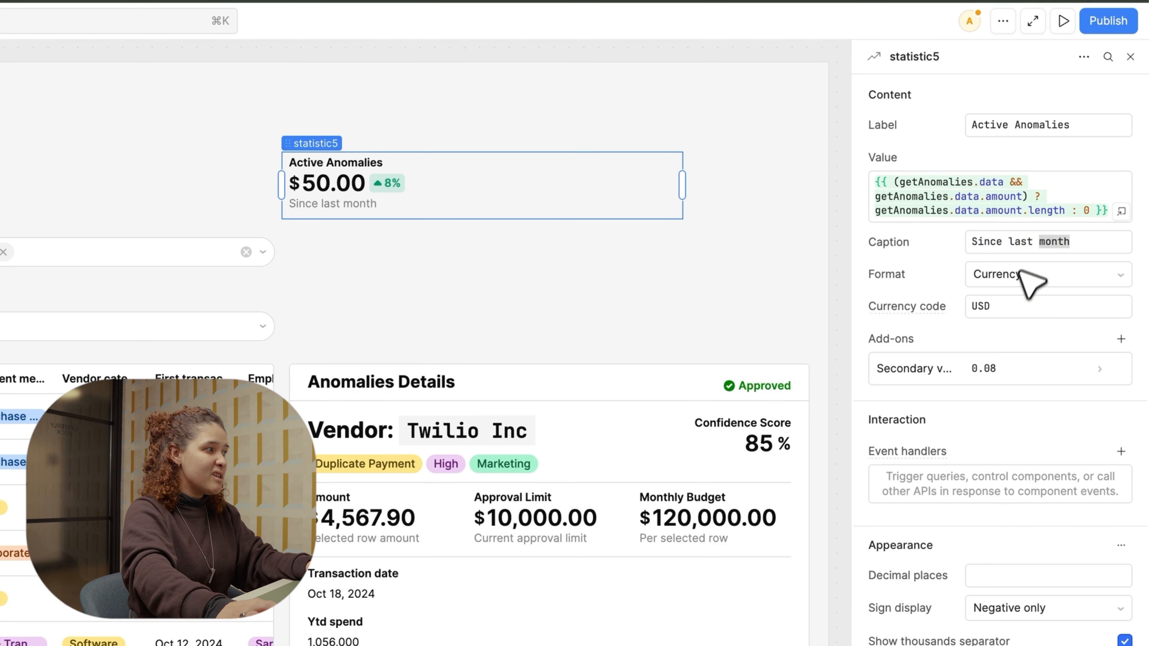
pyautogui.click(1001, 309)
pyautogui.doubleClick(995, 242)
pyautogui.write('Currently Open Anomalies')
pyautogui.press('super+a')
pyautogui.write('Currently Open Anomalies')
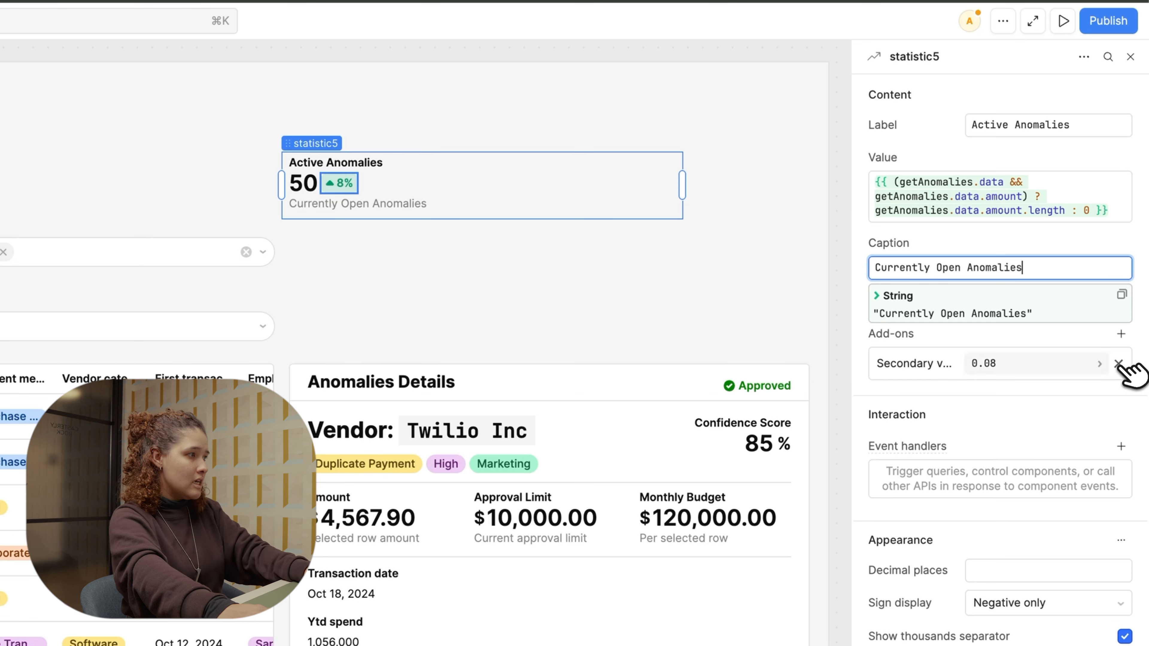
# Replace the Active Anomalies statistic's secondary value with the suffix text "Anomalies".
pyautogui.click(1118, 364)
pyautogui.click(1121, 333)
pyautogui.click(1028, 417)
pyautogui.write('An')
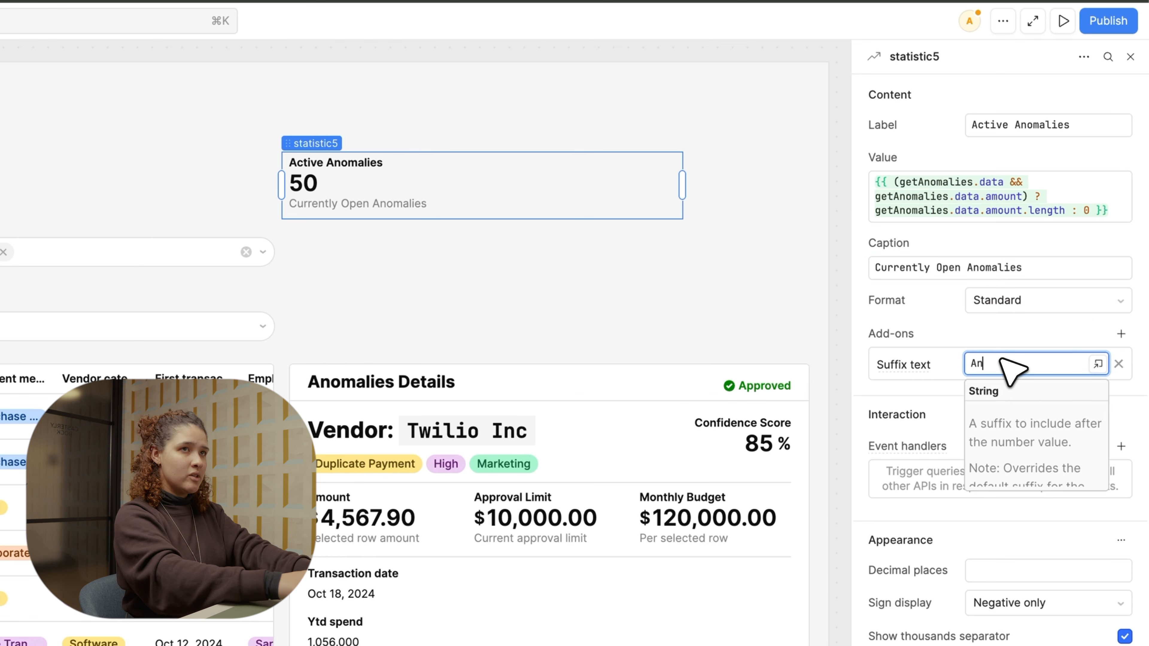
pyautogui.write('omalies')
# Add a filled warning triangle icon to the Active Anomalies statistic and make the component narrower.
pyautogui.click(1075, 348)
pyautogui.click(1019, 416)
pyautogui.click(1000, 391)
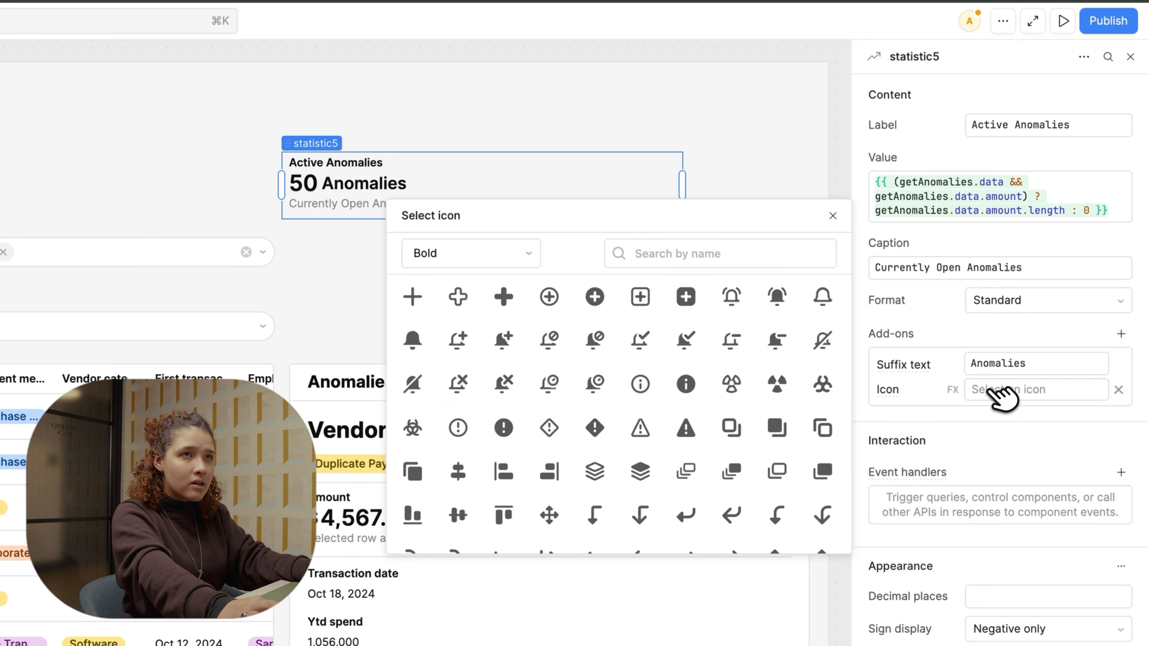
pyautogui.write('warning')
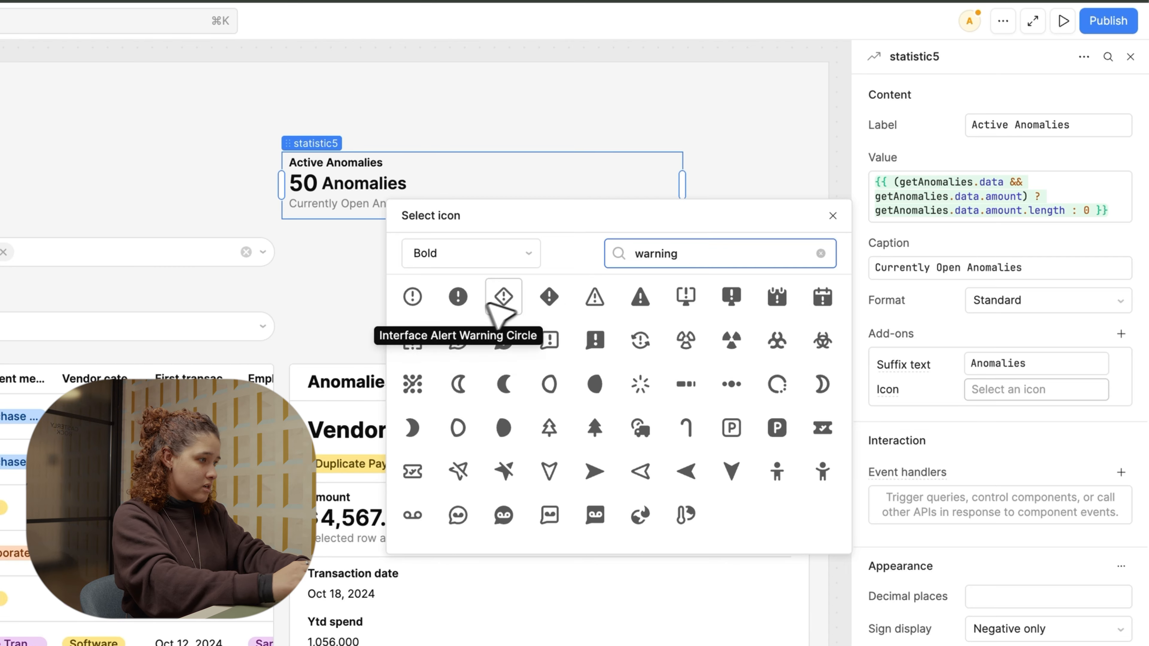
pyautogui.click(556, 297)
pyautogui.click(643, 297)
pyautogui.click(362, 289)
pyautogui.click(566, 197)
pyautogui.moveTo(682, 184); pyautogui.dragTo(497, 190)
# Add a second Statistic beside Active Anomalies, labelled "Priority Anomalies", whose value counts getAnomalies rows with High or Critical severity.
pyautogui.moveTo(66, 267); pyautogui.dragTo(705, 162)
pyautogui.click(989, 151)
pyautogui.press('super+a')
pyautogui.write("{{ (getAnomalies.data && getAnomalies.data.severity) ? getAnomalies.data.severity.filter(row => row === 'High' || row === 'Critical').length : 0 }}")
pyautogui.click(999, 119)
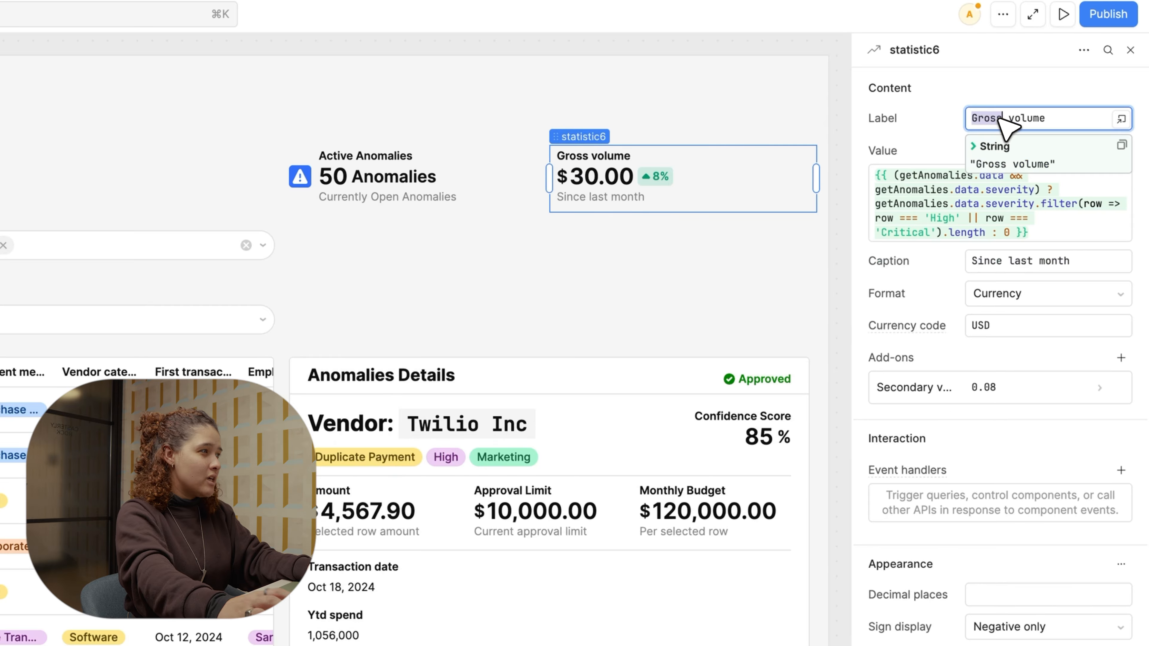
pyautogui.write('Priority Anomalies')
# Give the Priority Anomalies statistic the caption "Total High/Critical" and the Standard format.
pyautogui.click(979, 96)
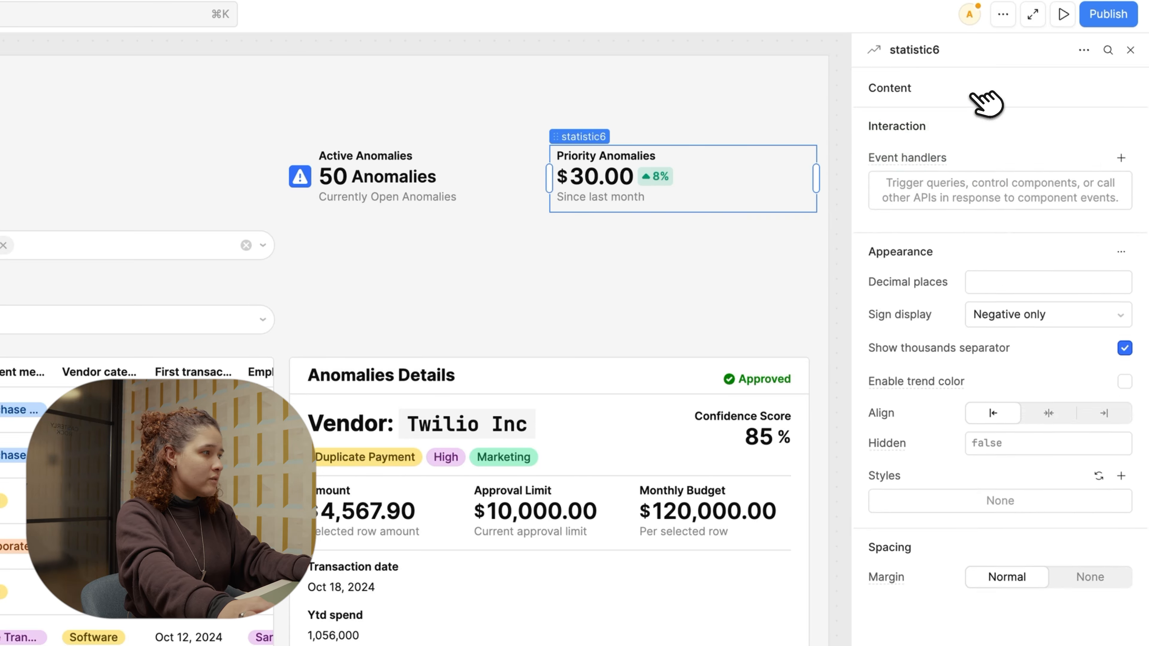
pyautogui.click(979, 97)
pyautogui.write('Total')
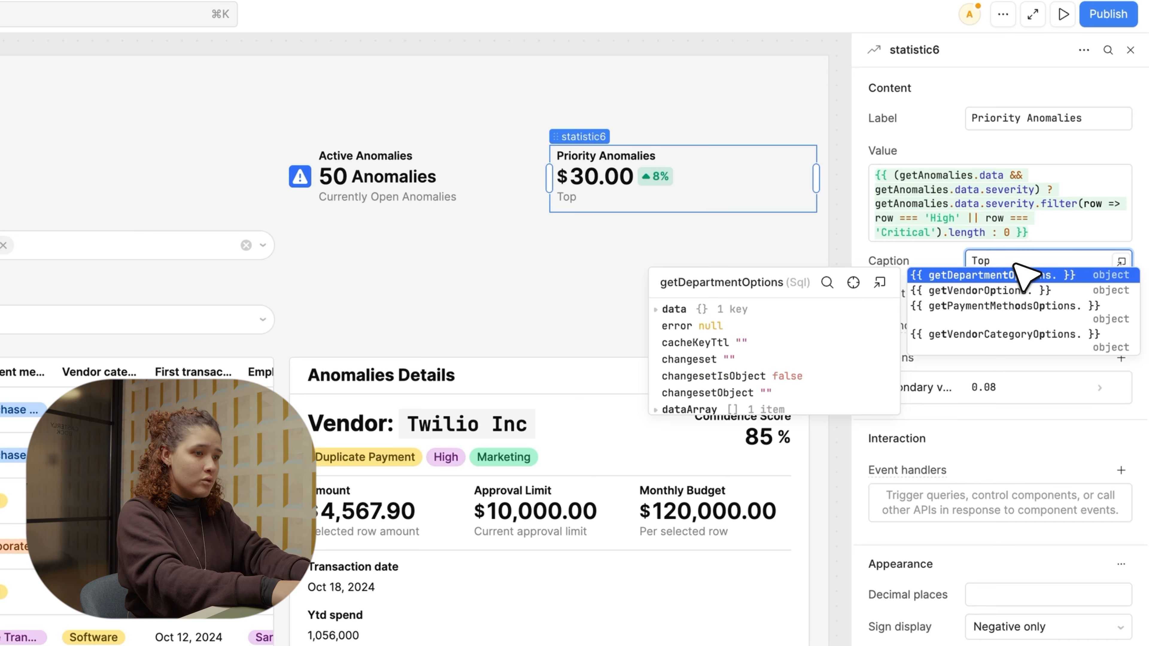
pyautogui.write(' High/Critical')
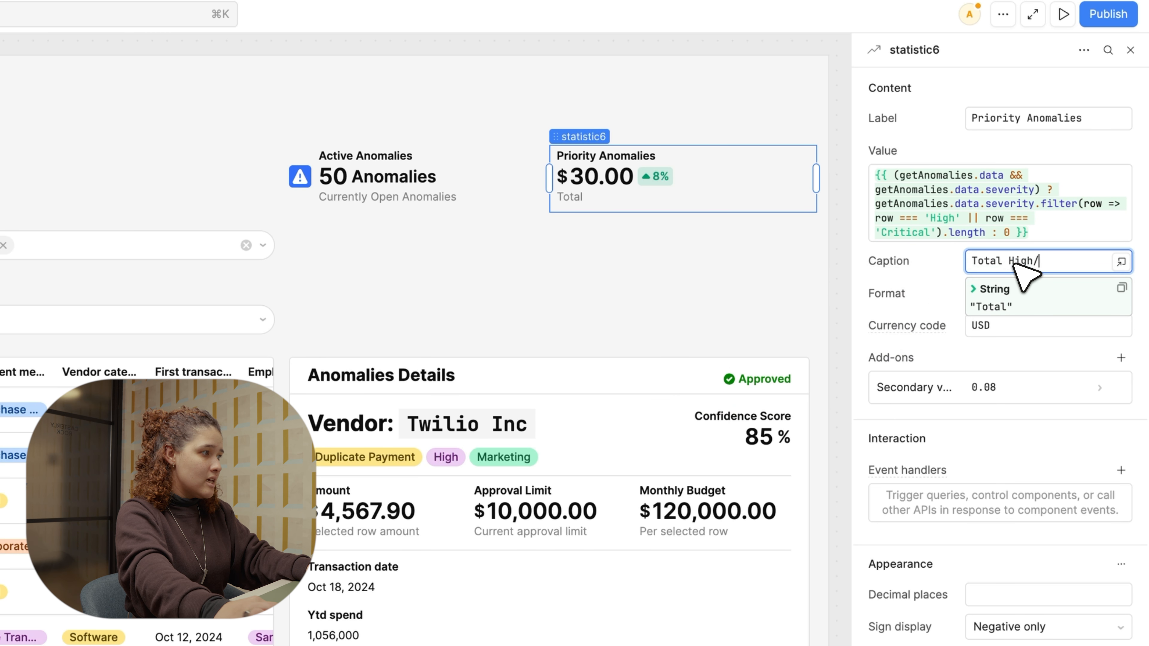
pyautogui.click(1045, 293)
pyautogui.click(1003, 326)
# Replace the Priority Anomalies secondary value with the suffix text "Anomalies" and add a warning triangle icon.
pyautogui.click(1116, 358)
pyautogui.click(1121, 327)
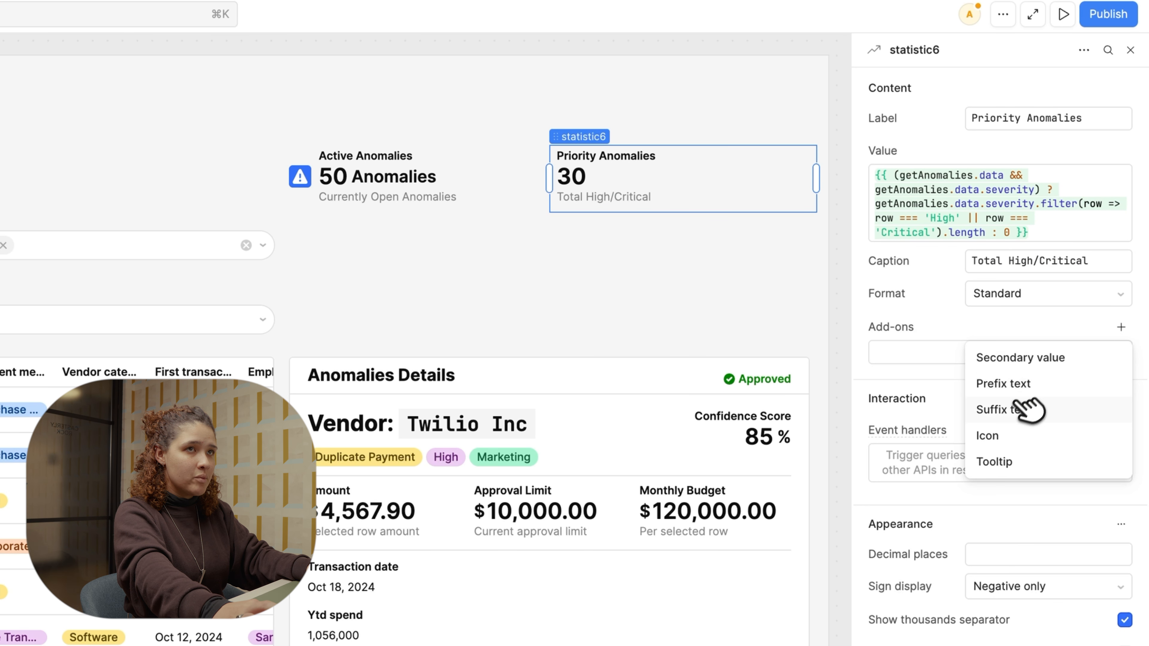
pyautogui.click(1028, 410)
pyautogui.write('Anomalies')
pyautogui.click(1121, 327)
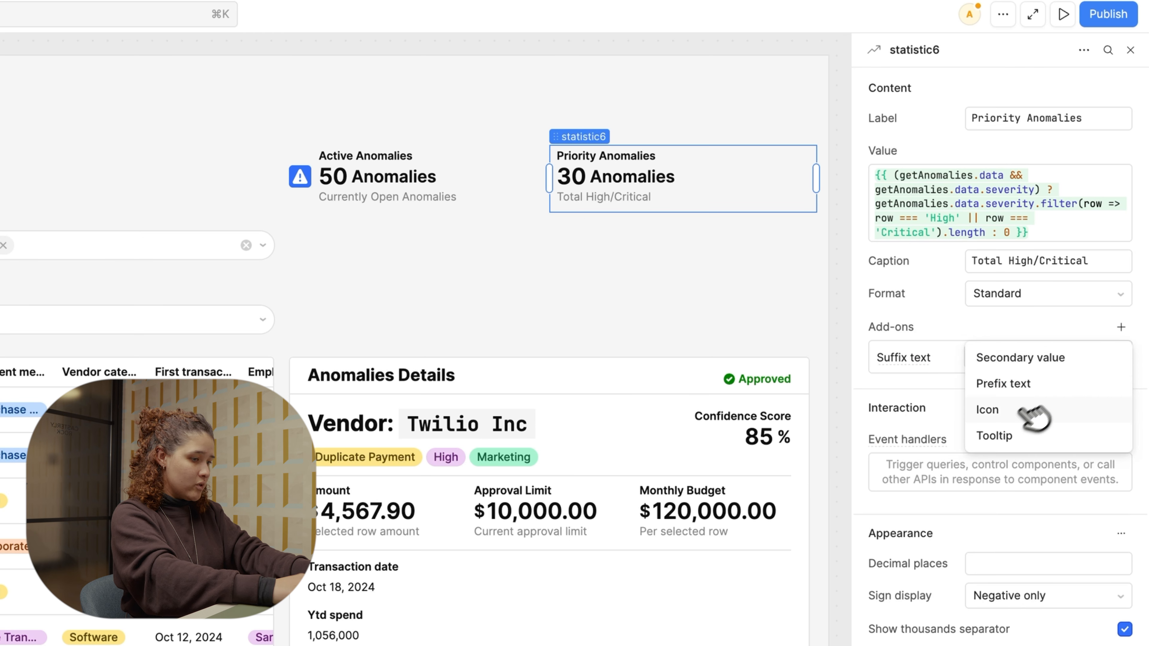
pyautogui.click(1023, 412)
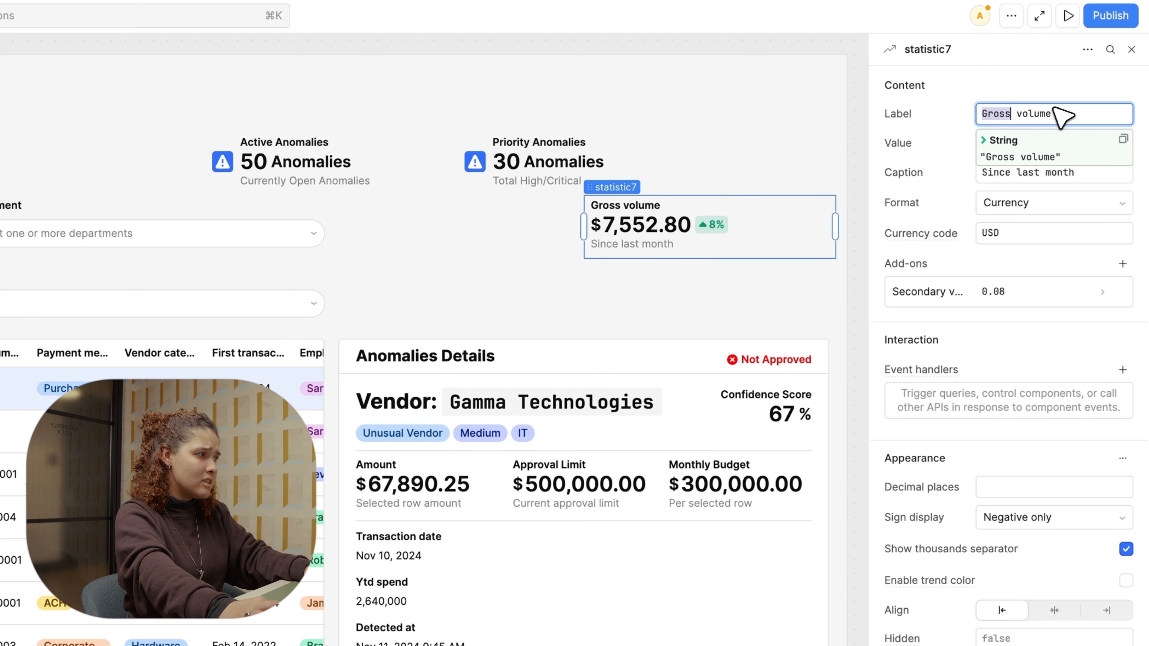
# Configure the third statistic as "Weekly Anomalies", counting detected_at dates within 400 days, with caption "Last 7 Days", suffix "Anomalies" and a warning diamond icon.
pyautogui.write('Last 7 Days')
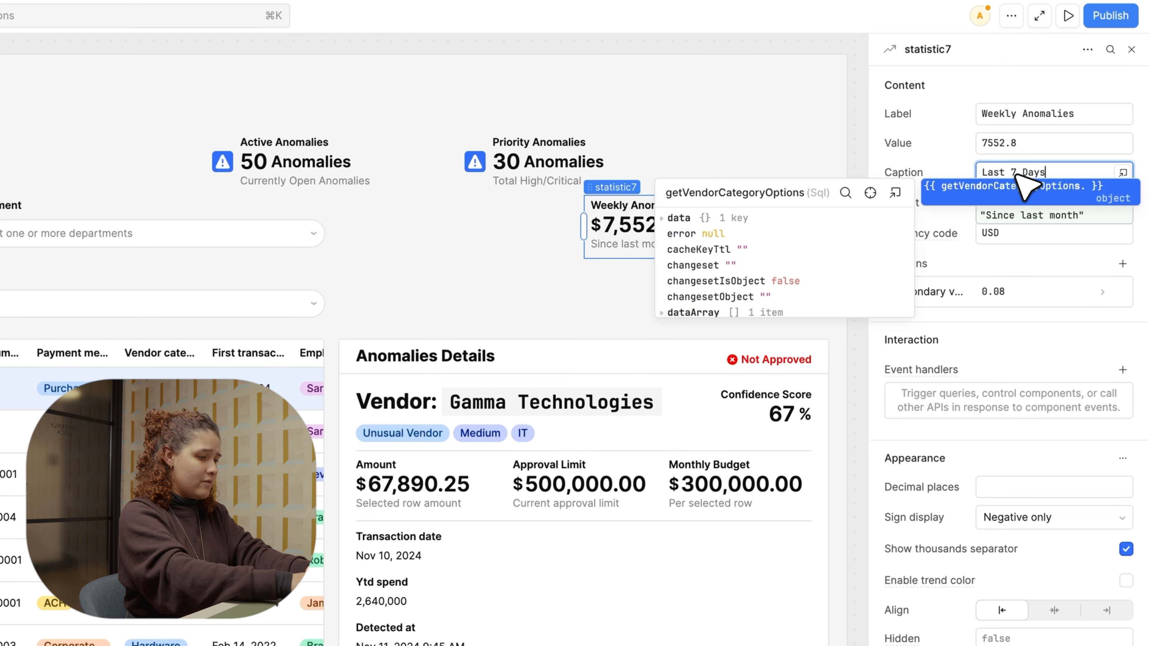
pyautogui.press('Escape')
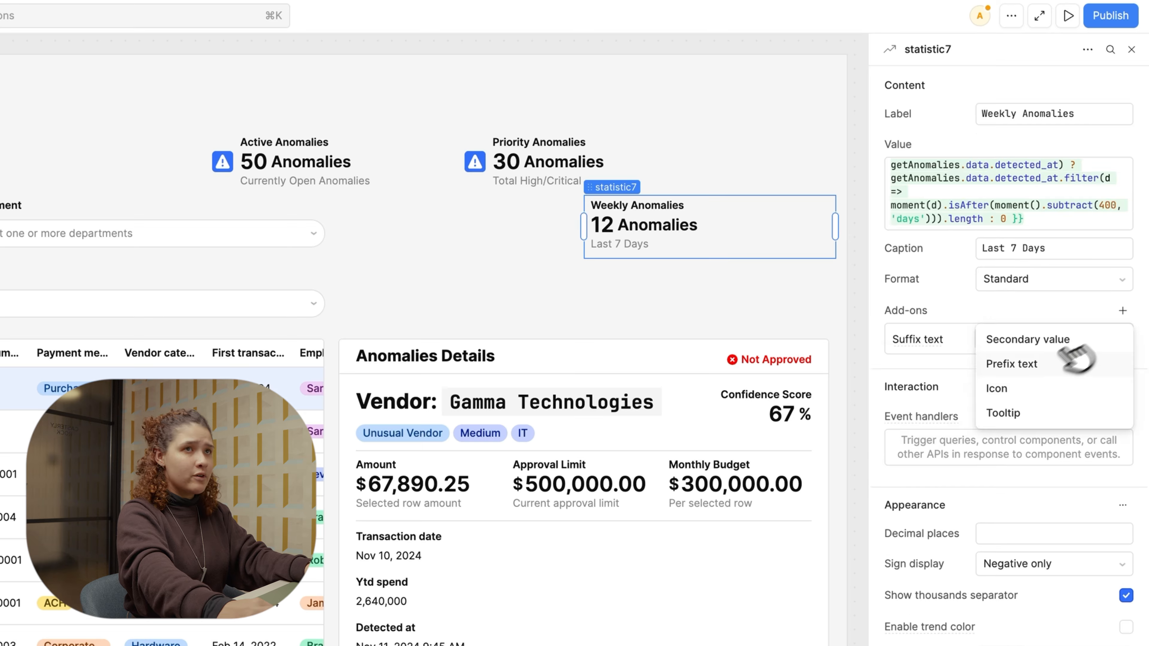
pyautogui.click(996, 391)
pyautogui.click(1036, 363)
pyautogui.write('warning')
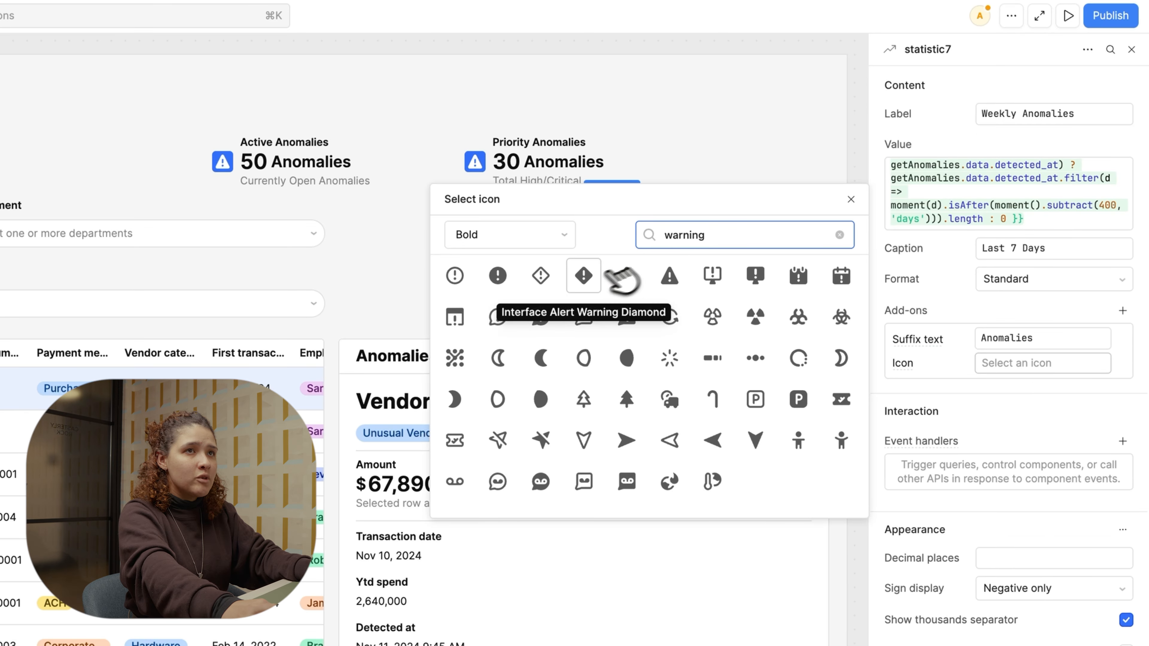
pyautogui.click(718, 121)
# Rearrange the anomaly statistics in the row beside the dashboard title.
pyautogui.moveTo(247, 122); pyautogui.dragTo(146, 139)
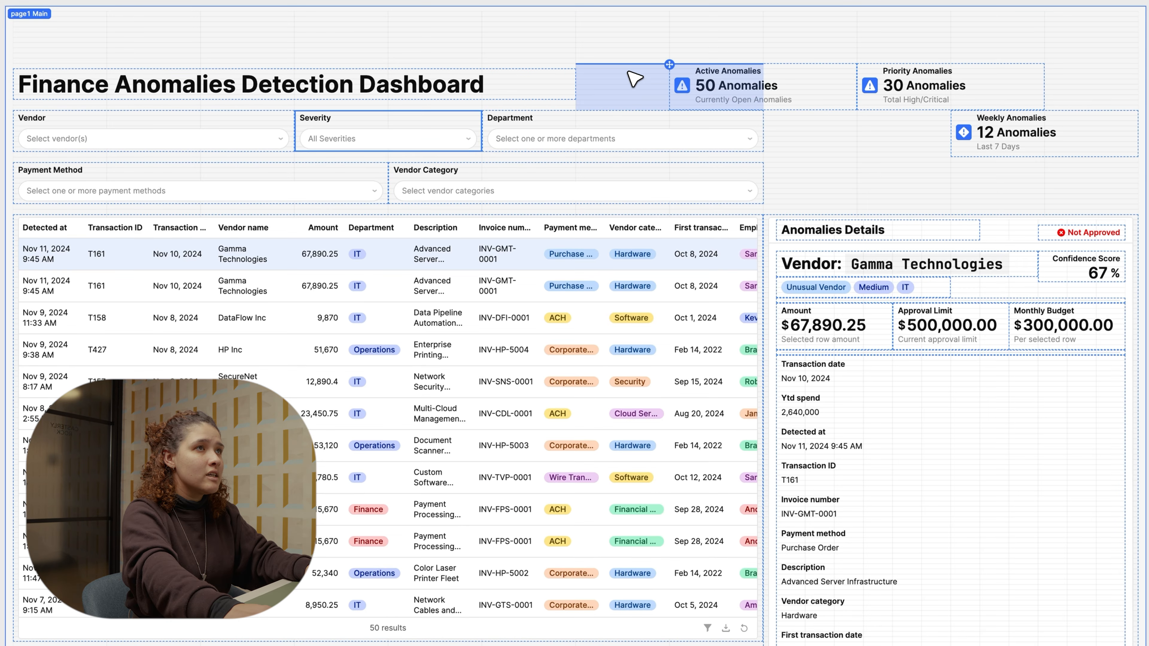
pyautogui.moveTo(864, 64); pyautogui.dragTo(976, 82)
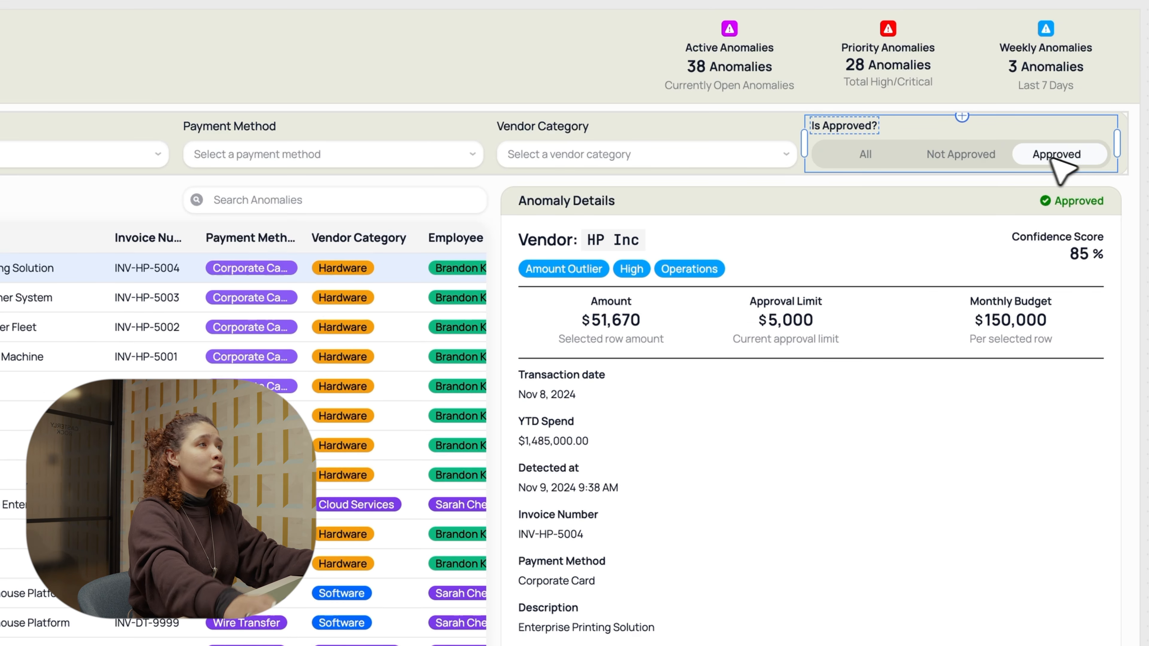
# Set the Is Approved? filter to All and test the Severity filter with Medium.
pyautogui.click(871, 155)
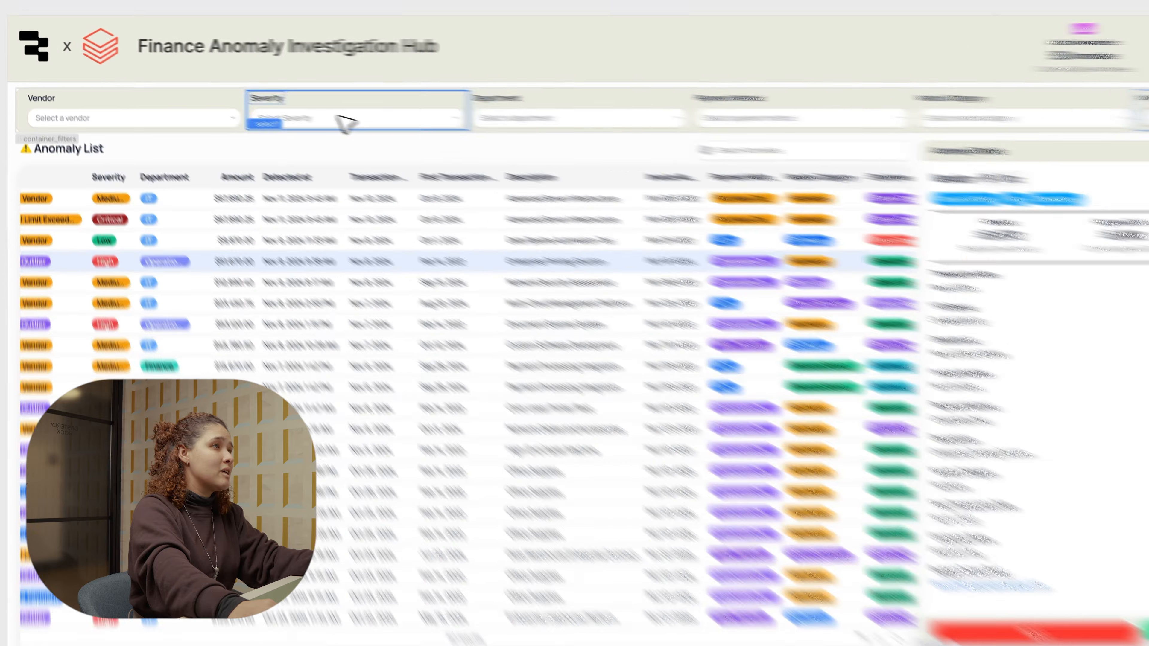
pyautogui.click(478, 159)
pyautogui.click(452, 222)
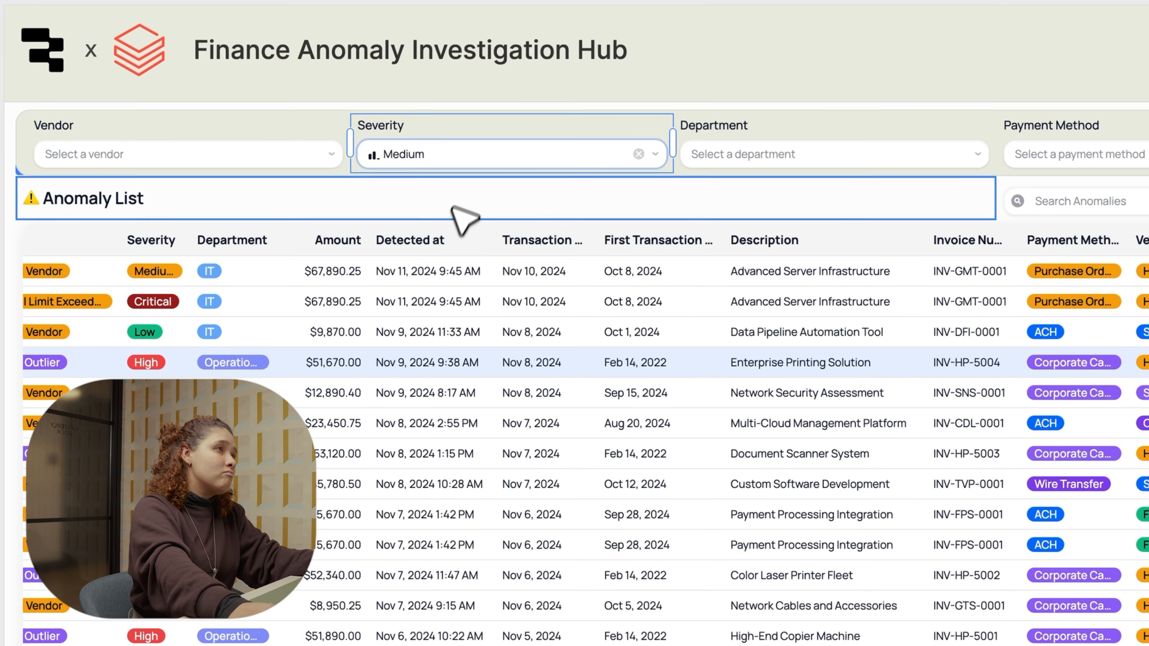